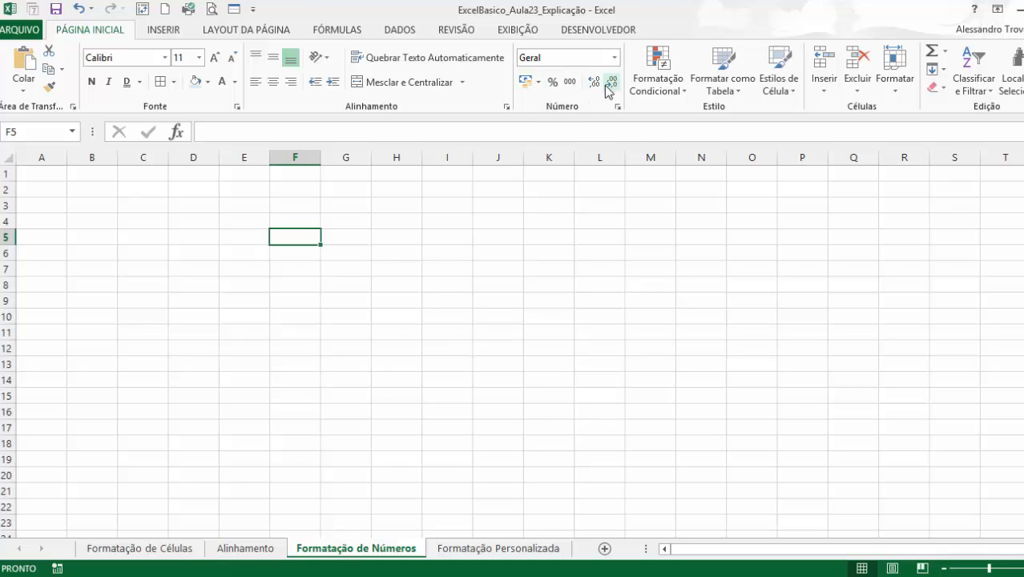
Fill every cell in the range A1:A11 with the number 1.
scroll(170, 290, "up", 3)
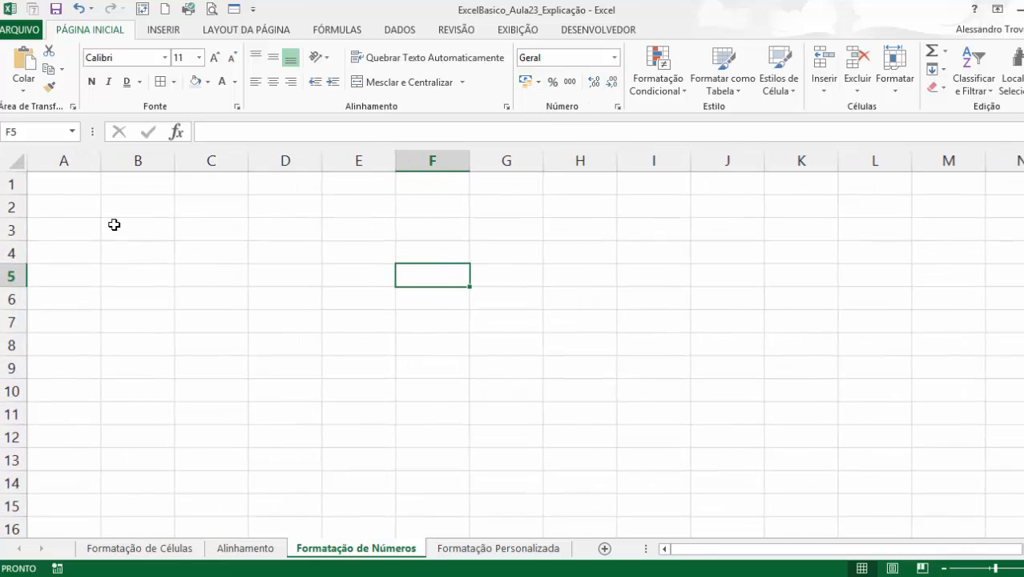
left_click_drag(80, 189, 755, 414)
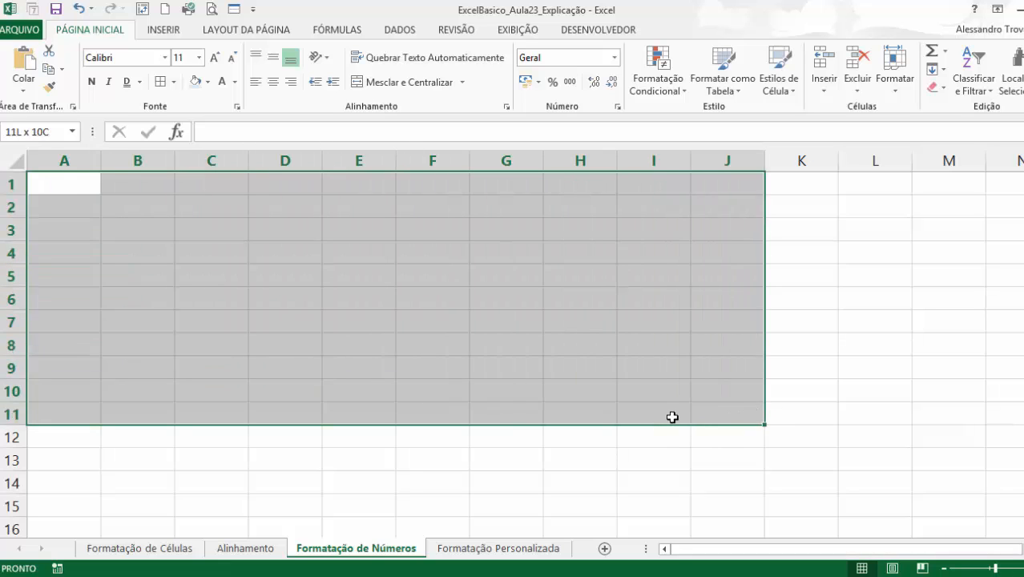
left_click_drag(672, 417, 7, 416)
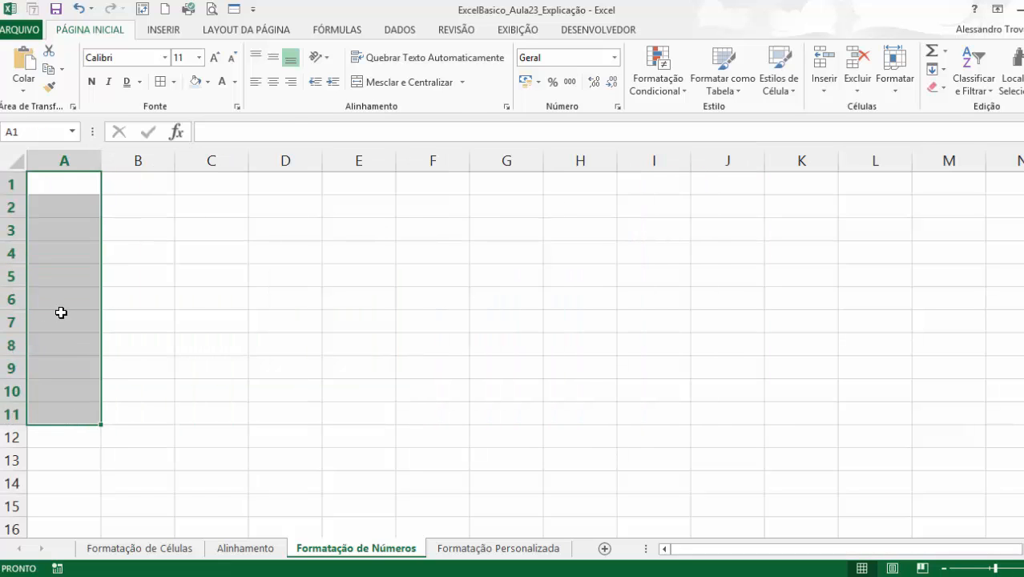
type("1")
key("ctrl+Return")
Enter the formula =A1+1 in cell B1.
left_click(152, 188)
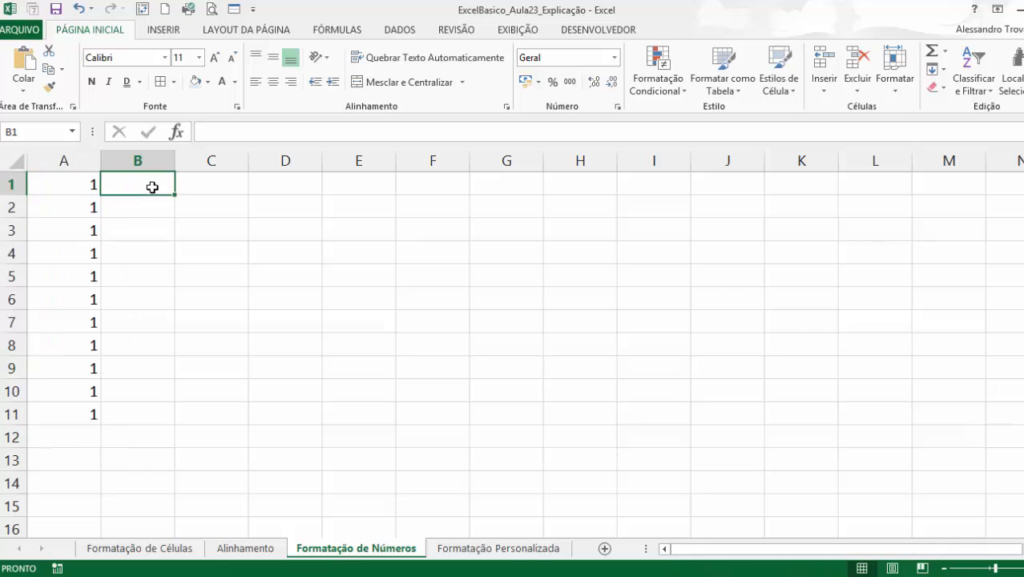
type("=")
key("Left")
type("1")
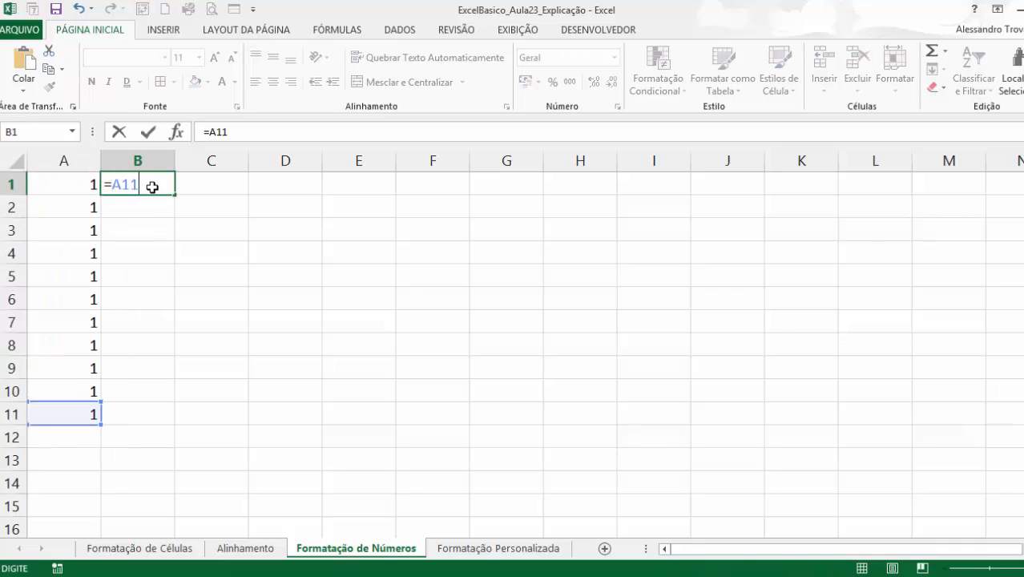
key("Up")
key("Up")
key("Up")
key("Up")
key("Up")
key("Up")
key("Up")
key("Up")
key("Up")
key("Up")
type("+")
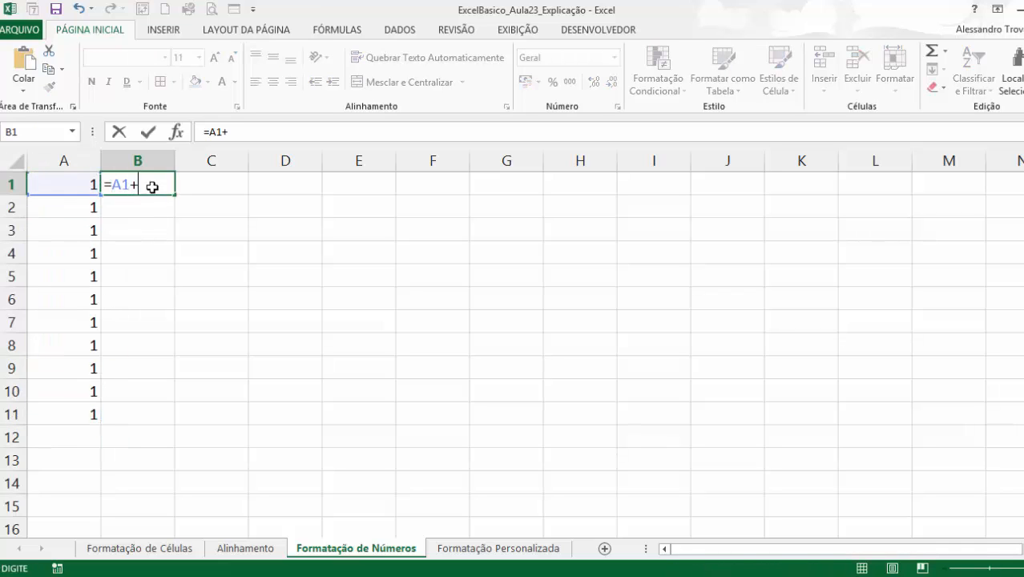
type("1")
key("Return")
Copy the B1 formula down to row 11 and across to column I.
left_click(157, 184)
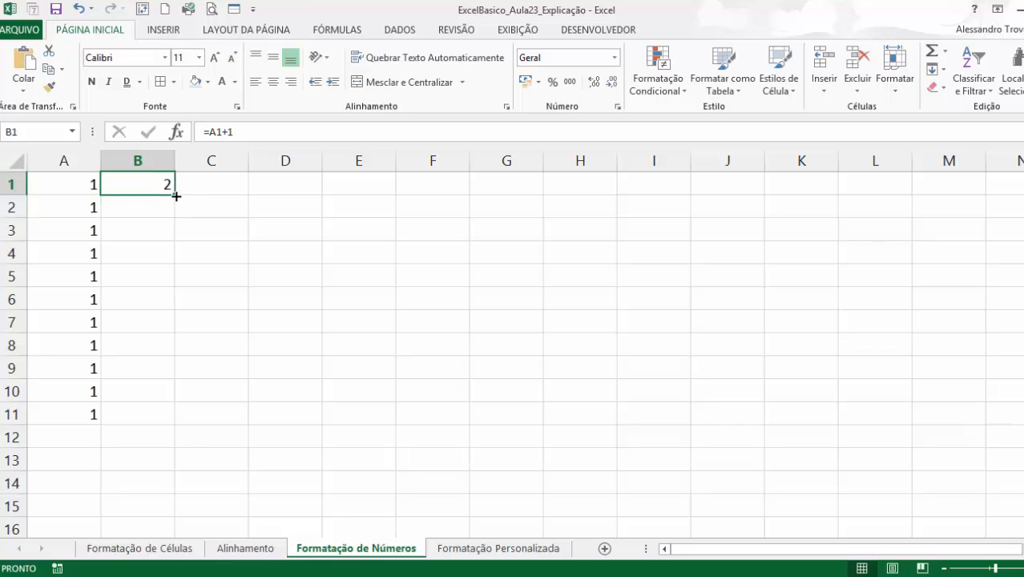
double_click(176, 195)
left_click_drag(176, 426, 708, 434)
left_click(743, 327)
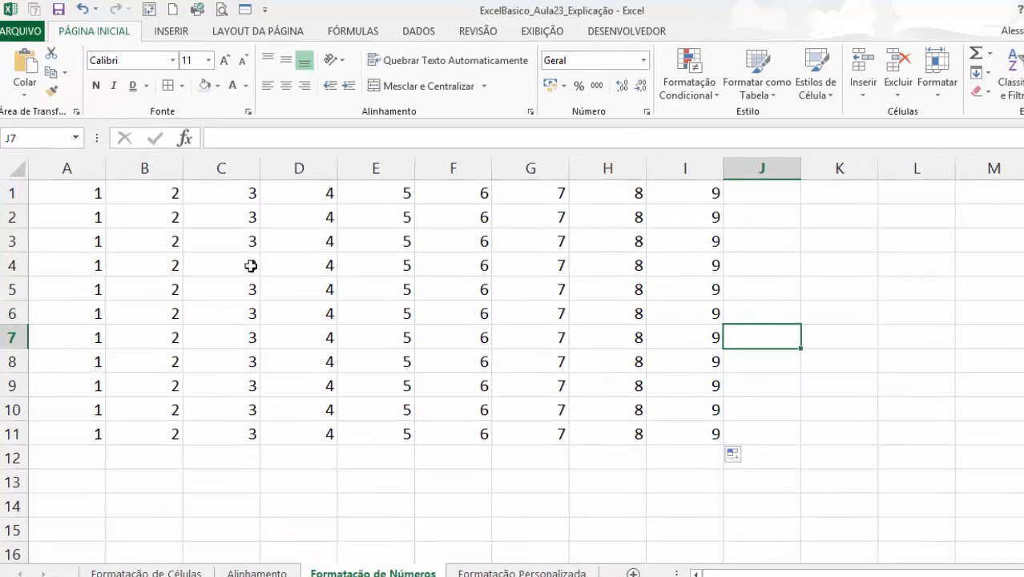
Apply the default R$ accounting number format to A1:A11 and widen column A to roughly double its width.
left_click(292, 329)
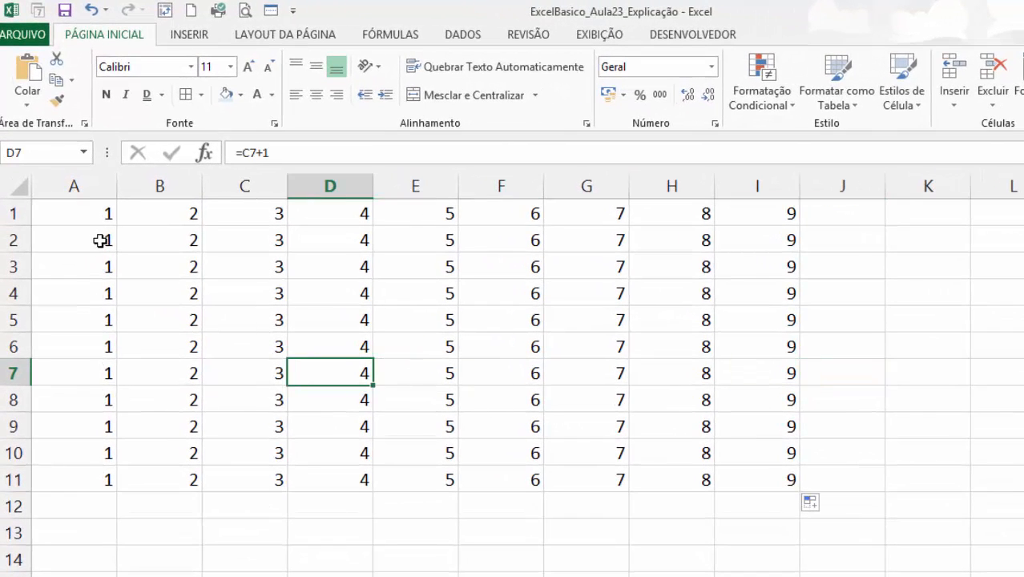
left_click_drag(96, 215, 103, 466)
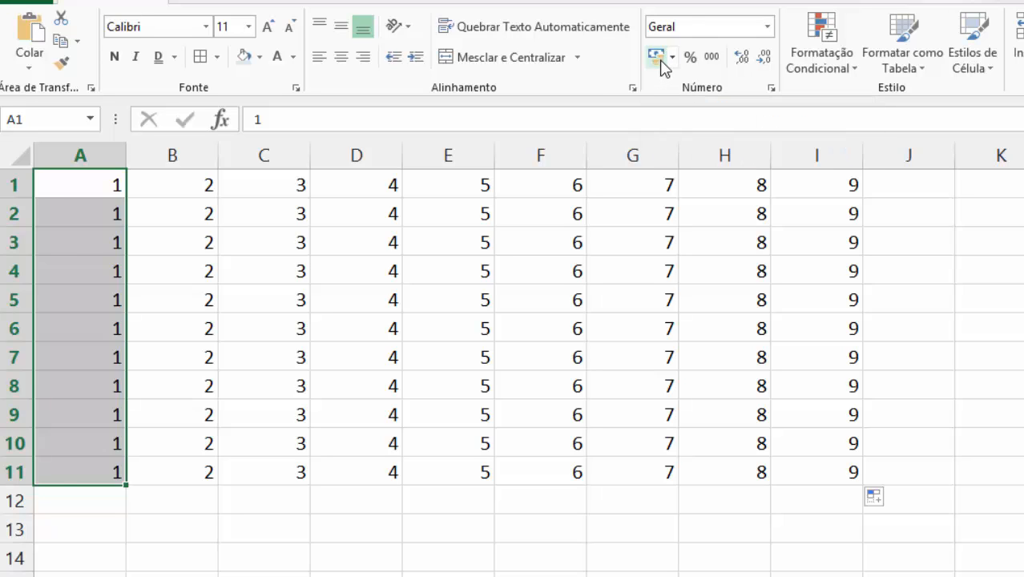
left_click(658, 60)
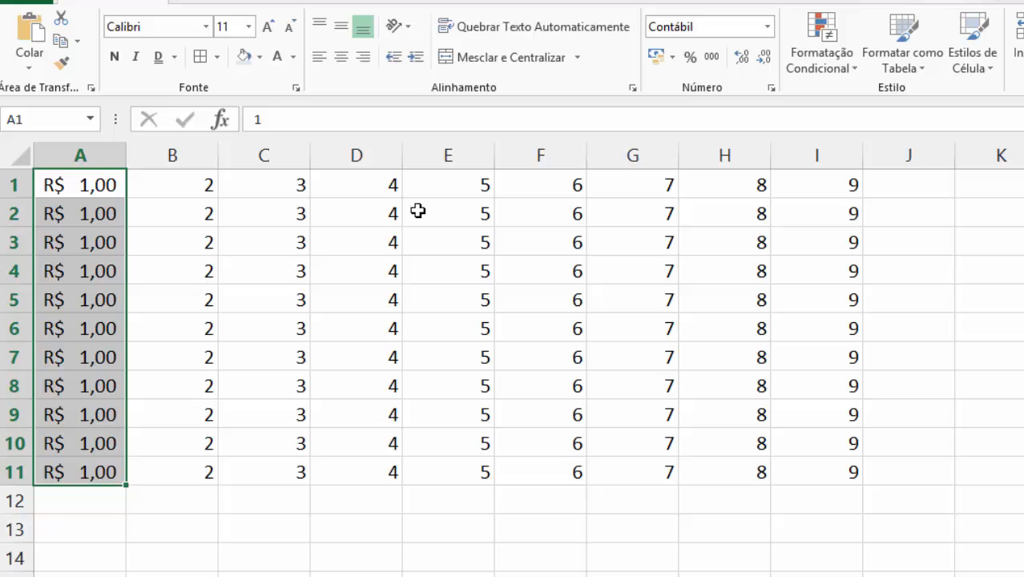
left_click_drag(127, 160, 225, 154)
Change the accounting currency to $ Inglês (Estados Unidos) in cell A2 and to € Euro in cell A3.
left_click(183, 215)
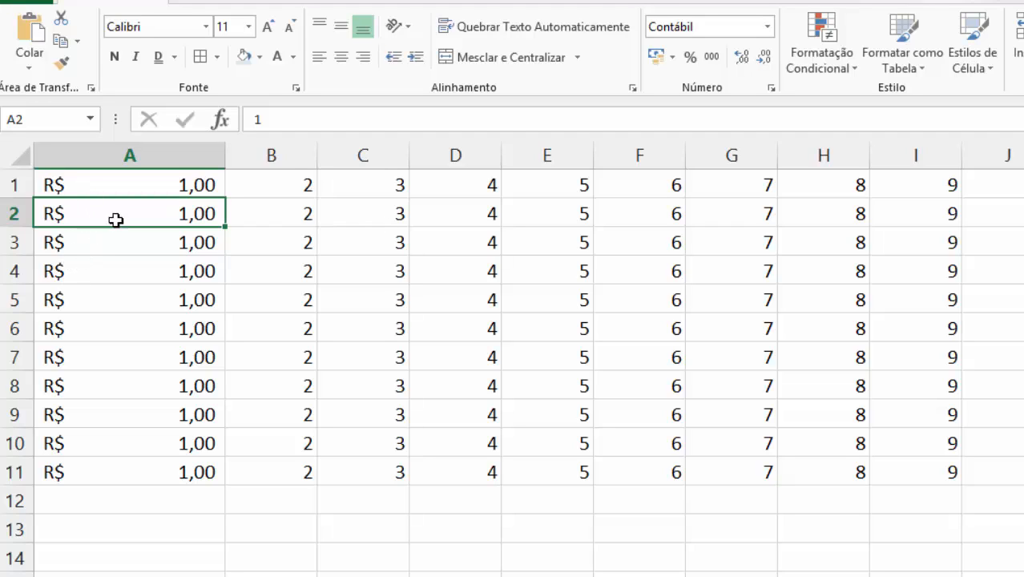
left_click(672, 57)
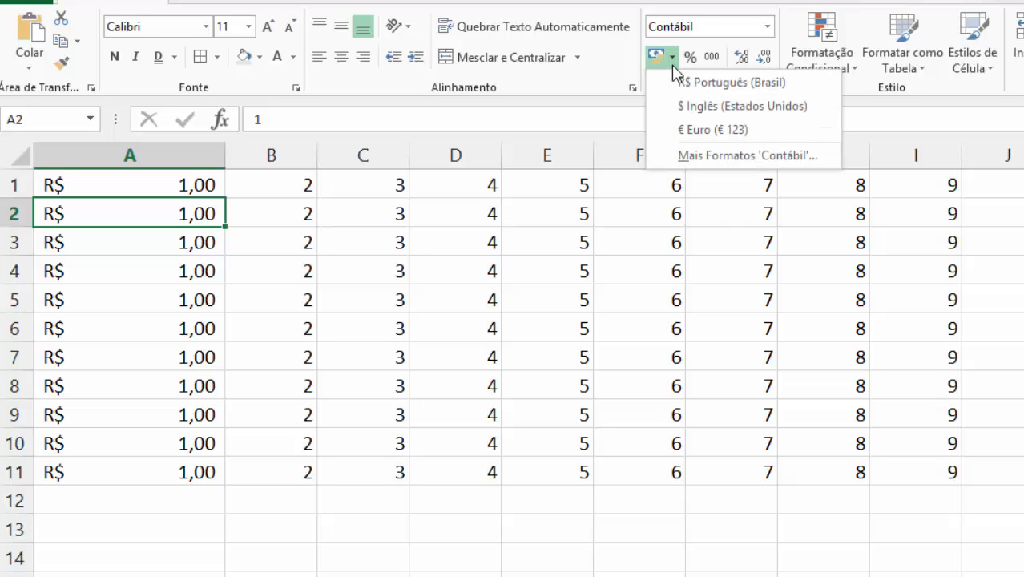
left_click(768, 106)
left_click(207, 251)
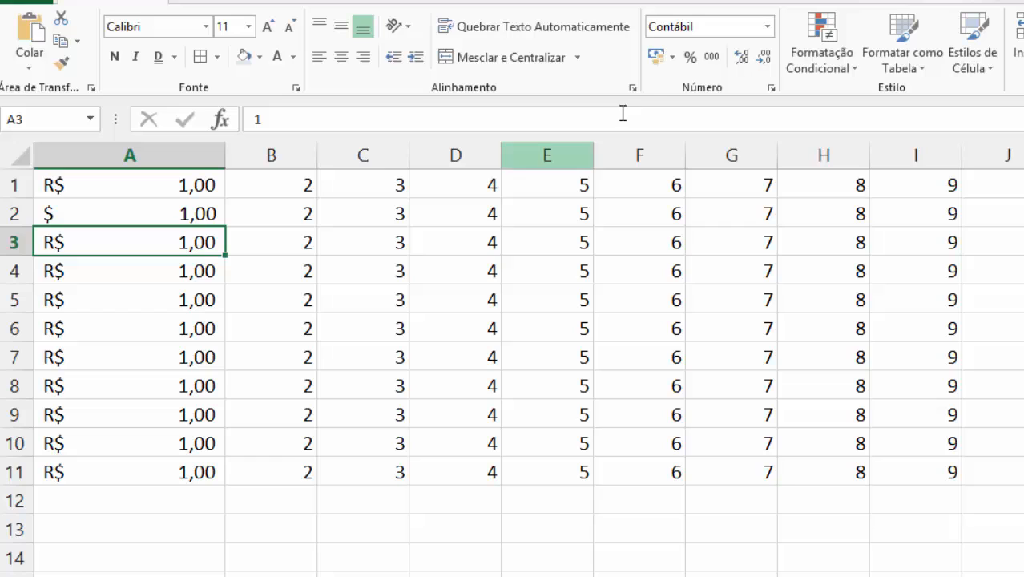
left_click(672, 57)
left_click(679, 128)
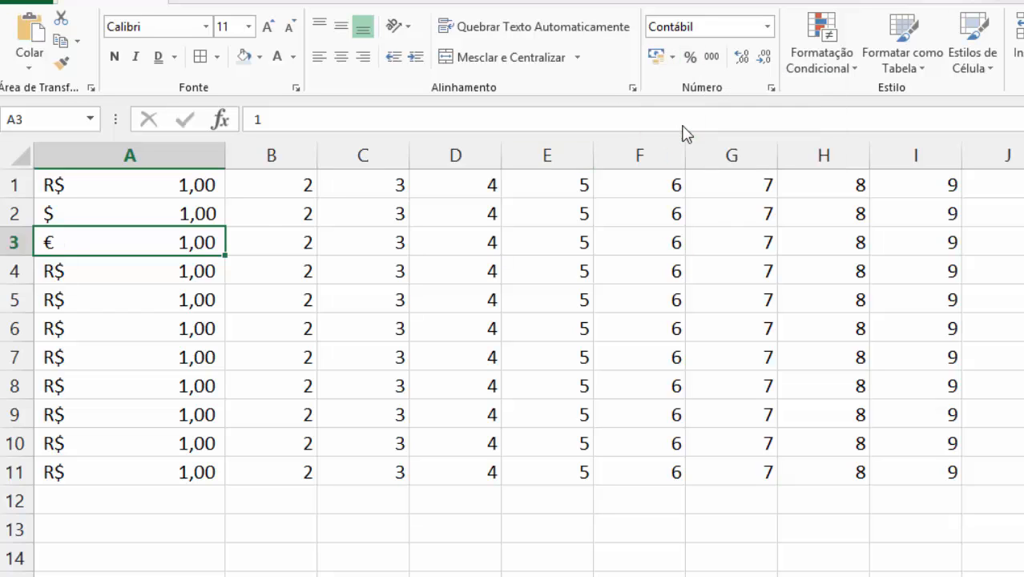
Set the accounting format of cell A4 to the ₦ Igbo currency symbol through the additional accounting formats.
left_click(204, 268)
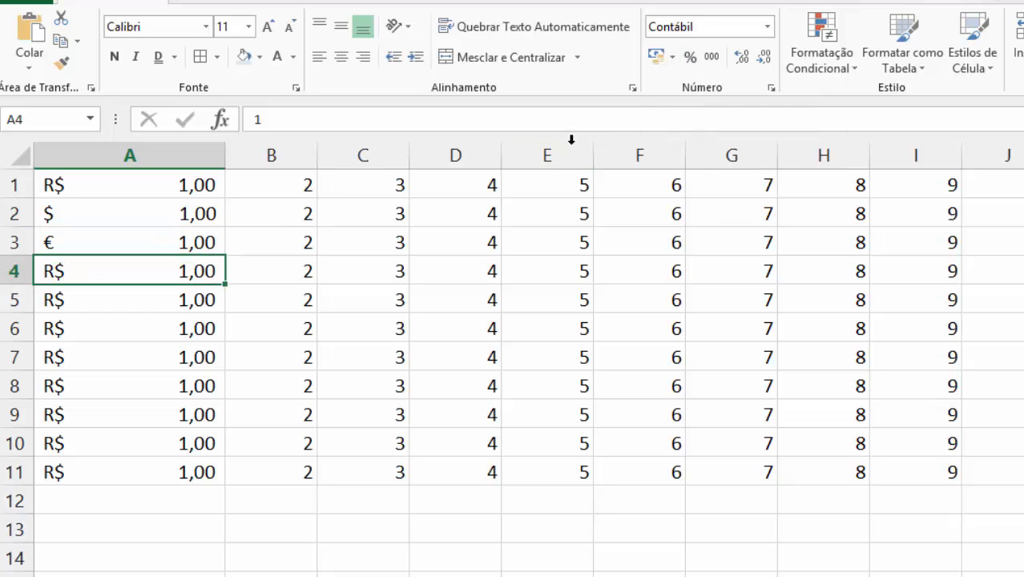
left_click(673, 57)
left_click(709, 160)
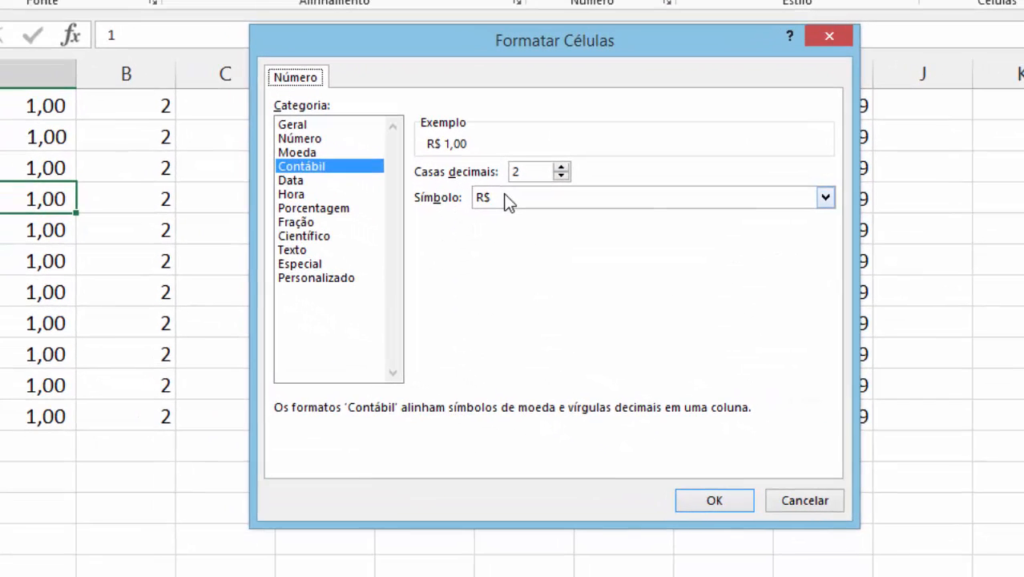
left_click(622, 267)
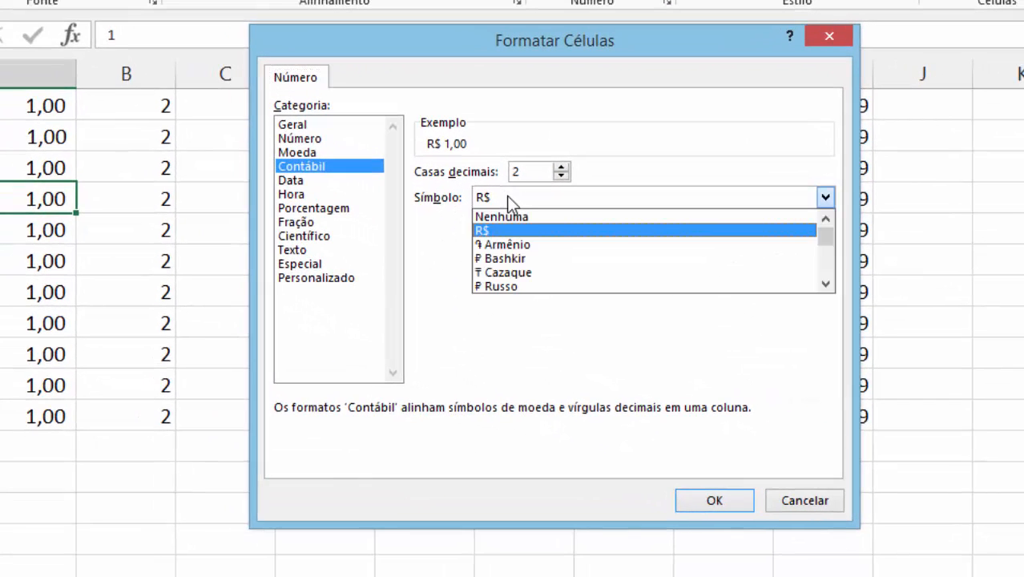
scroll(833, 274, "down", 8)
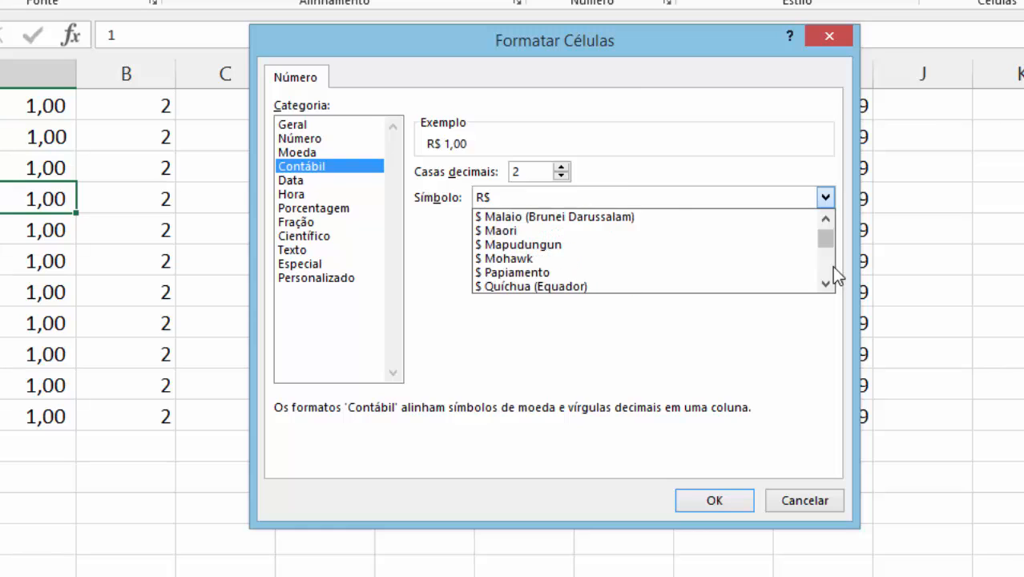
scroll(831, 266, "down", 10)
left_click(640, 258)
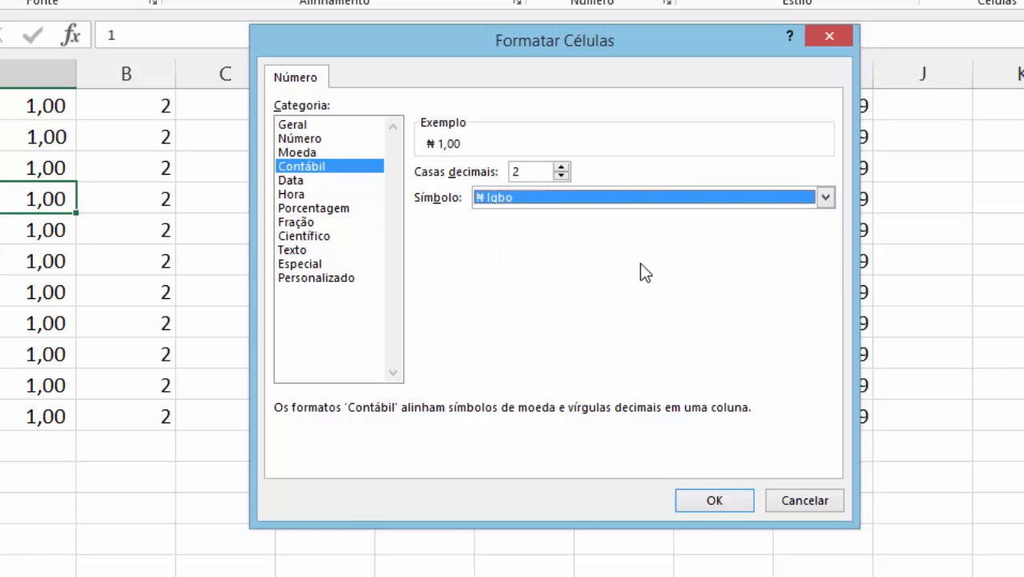
left_click(719, 502)
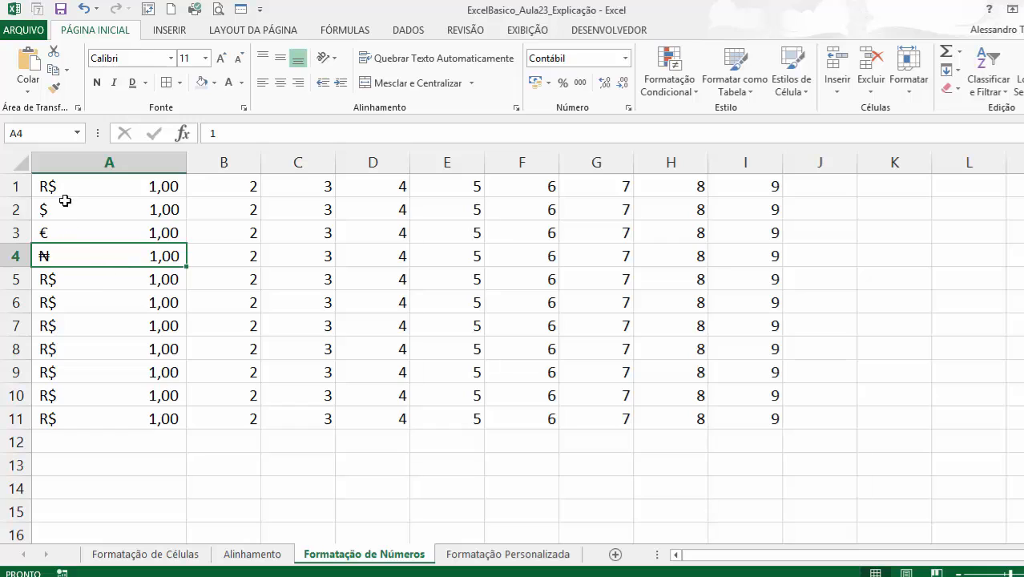
left_click_drag(67, 193, 67, 256)
left_click(71, 277)
left_click(81, 252)
left_click(258, 308)
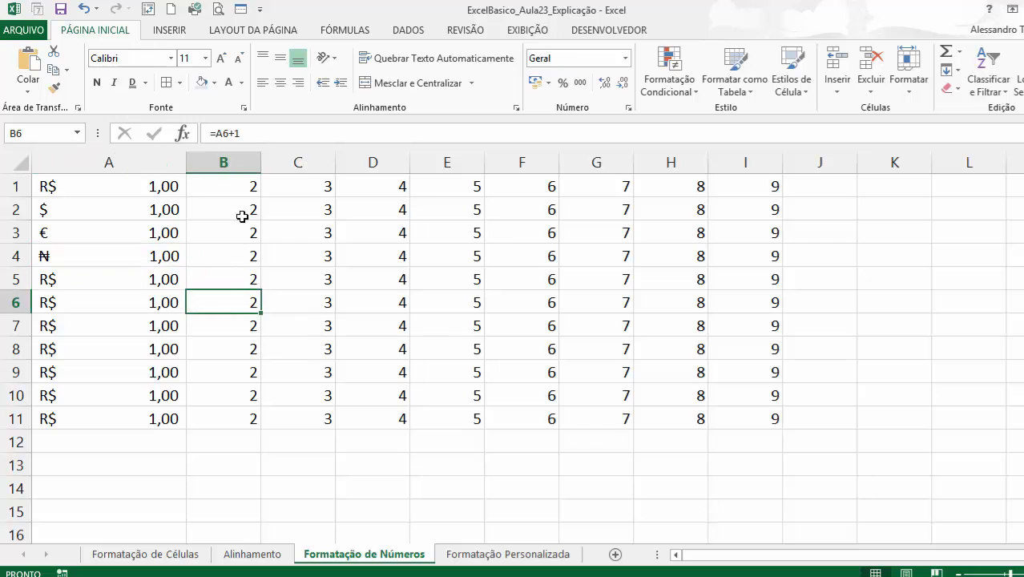
left_click_drag(244, 189, 240, 409)
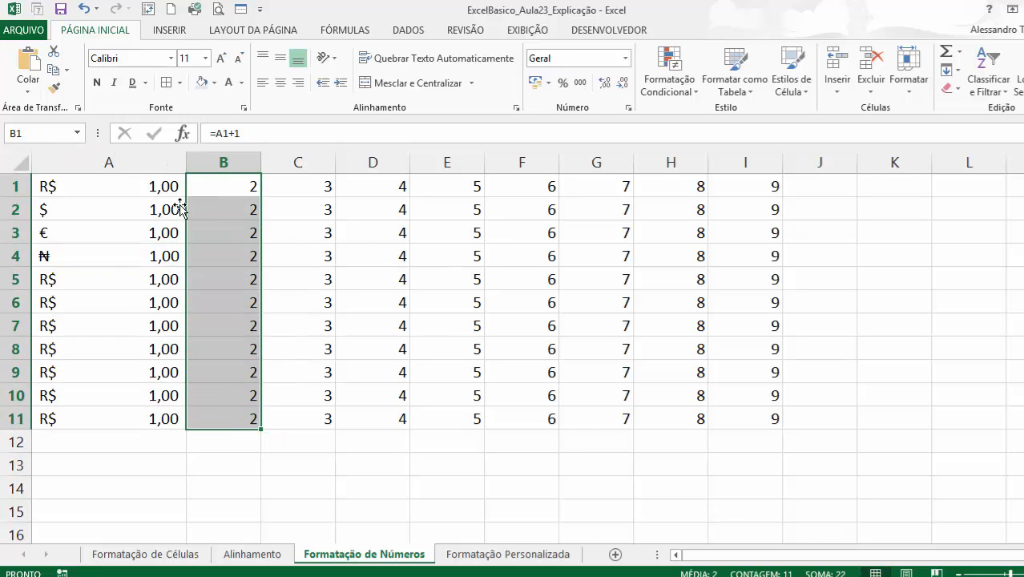
Insert a blank row above row 1 and enter the heading Contábil in cell A1.
right_click(15, 186)
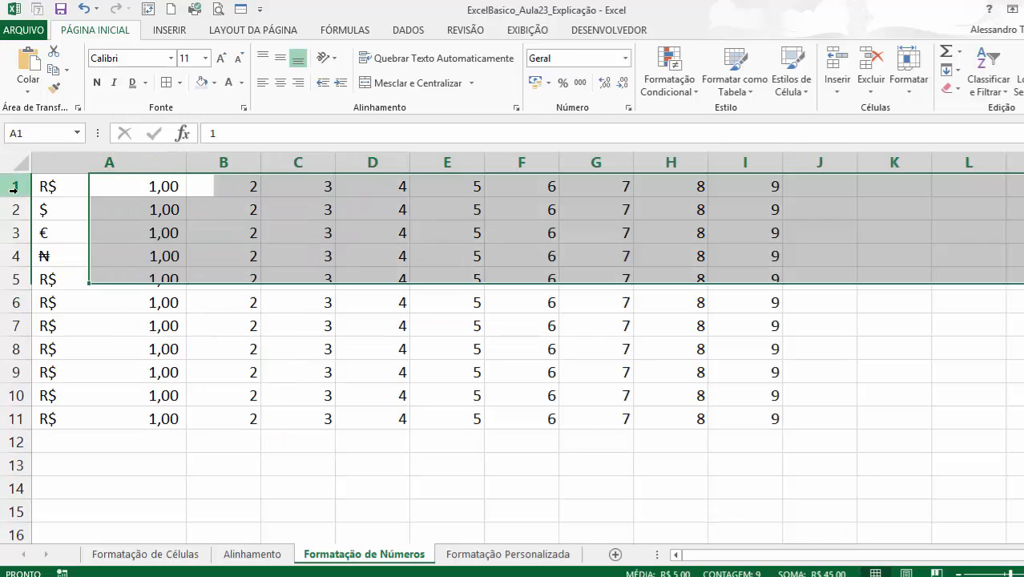
left_click(76, 303)
left_click(113, 186)
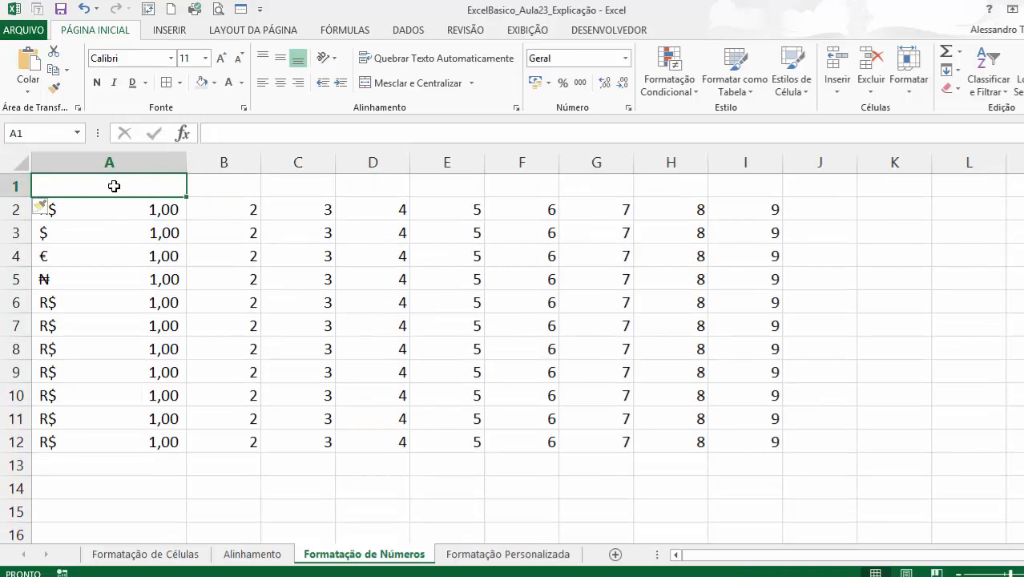
type("Contábil")
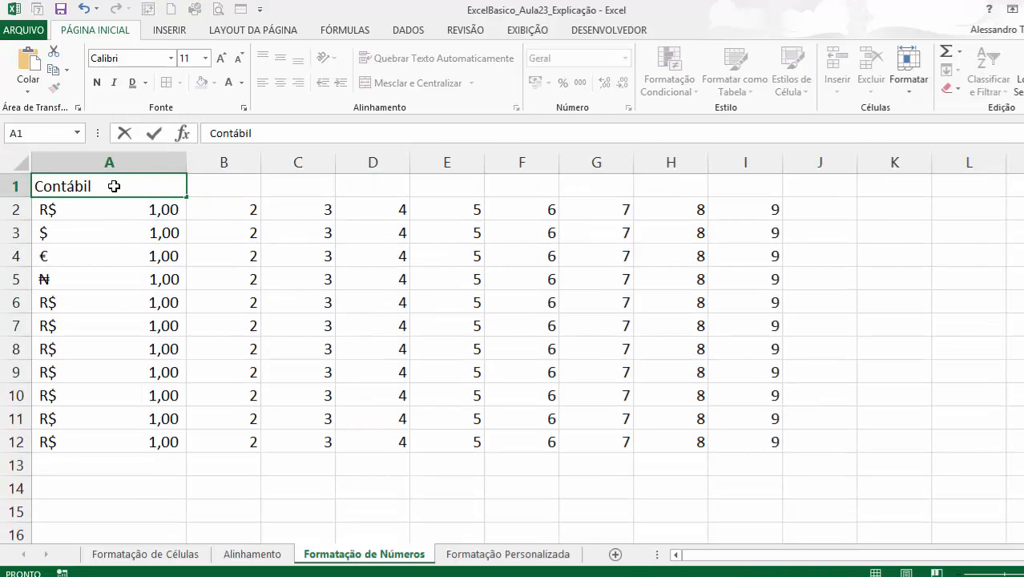
key("Return")
Enter the heading Moeda in cell B1.
left_click(262, 179)
left_click(239, 181)
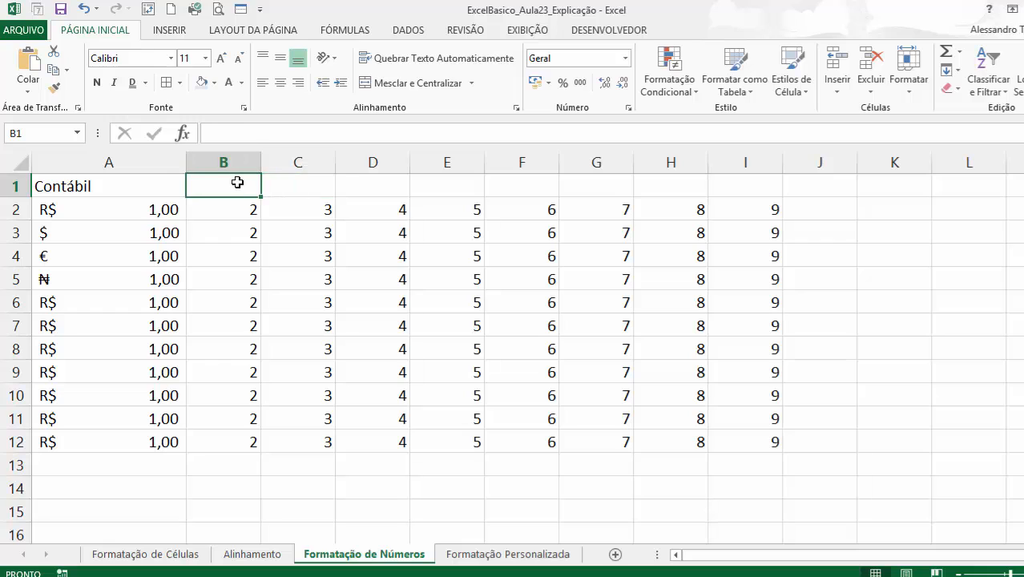
type("Moeda")
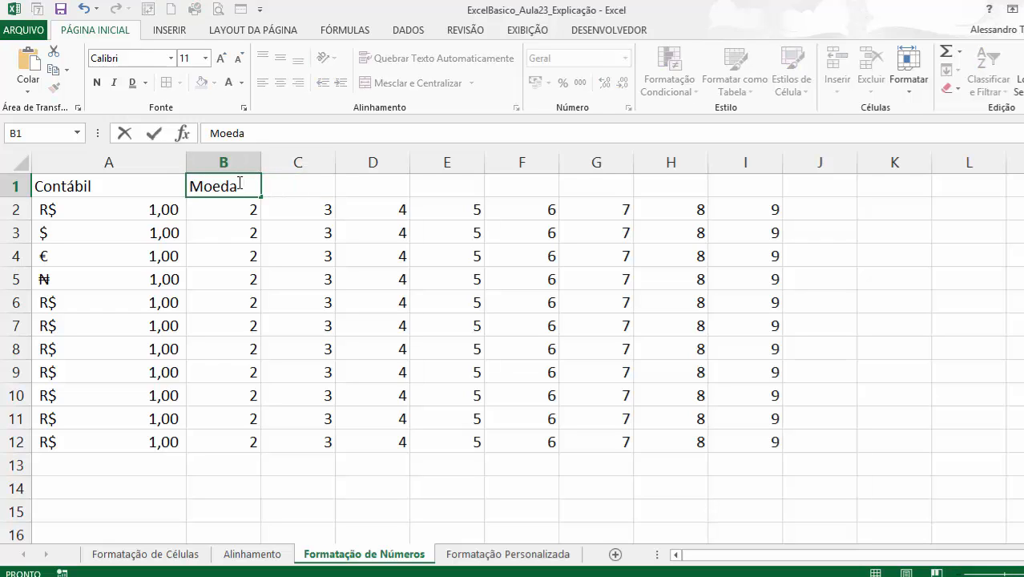
key("Return")
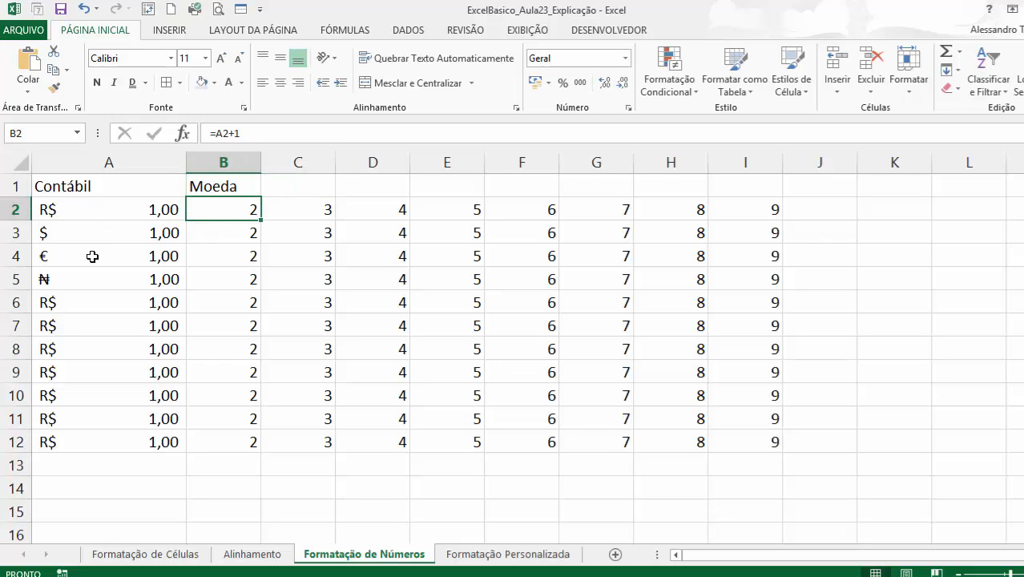
Apply the Moeda number format to B2:B12 and widen column B.
left_click_drag(239, 214, 258, 441)
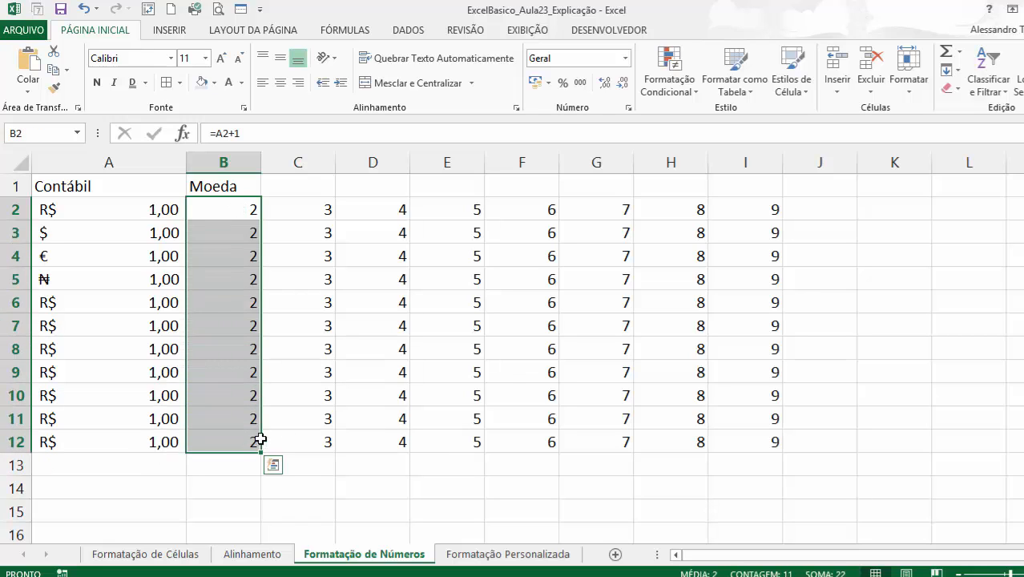
left_click(624, 59)
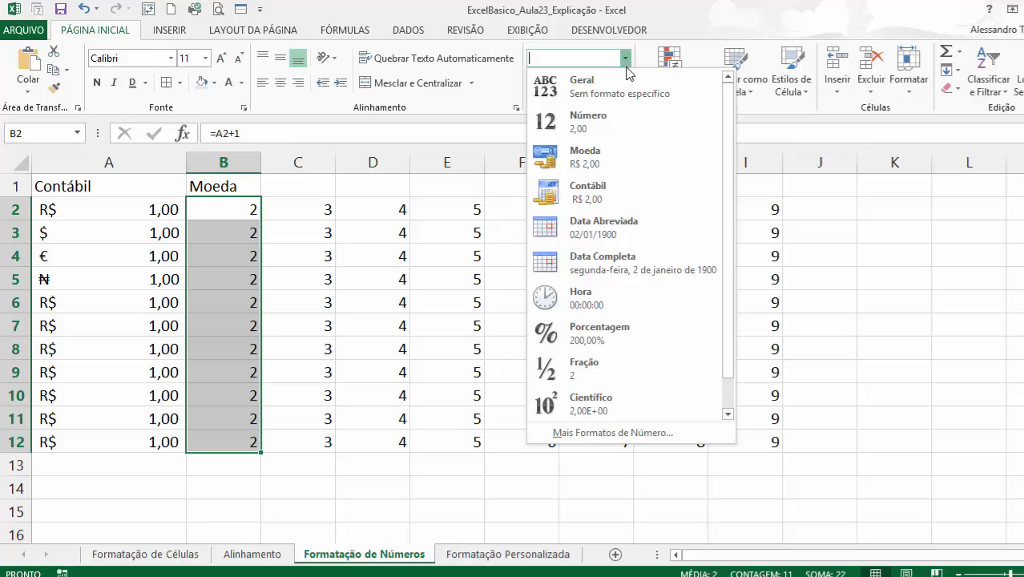
left_click(600, 166)
left_click_drag(260, 163, 316, 175)
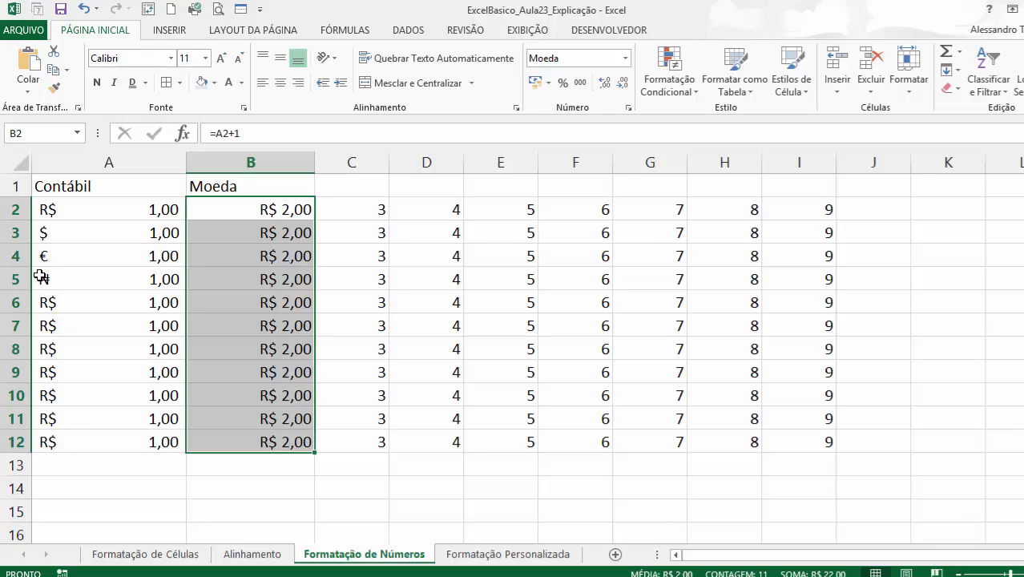
left_click(130, 351)
left_click(253, 385)
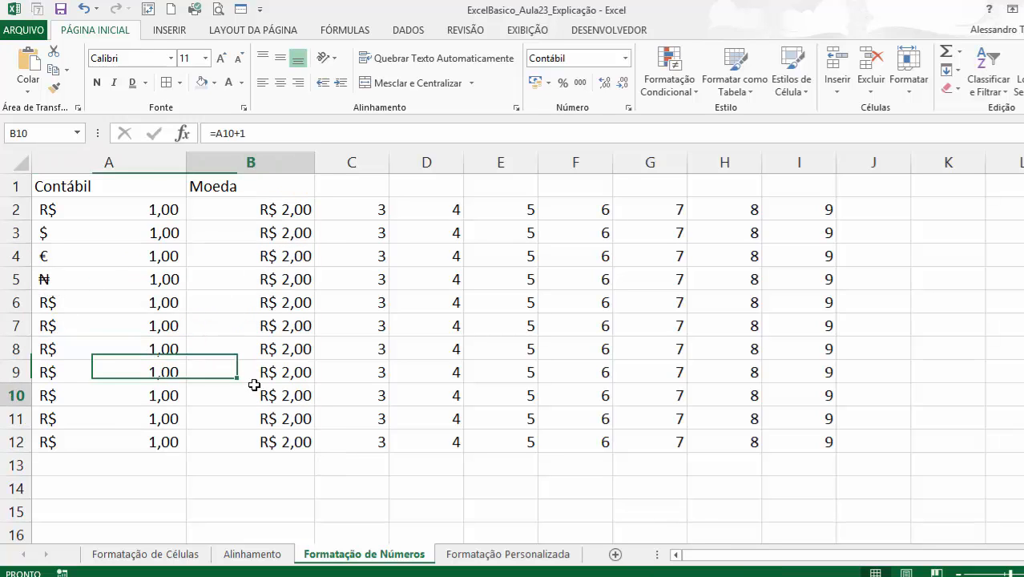
left_click(258, 256)
left_click(266, 232)
left_click(266, 209)
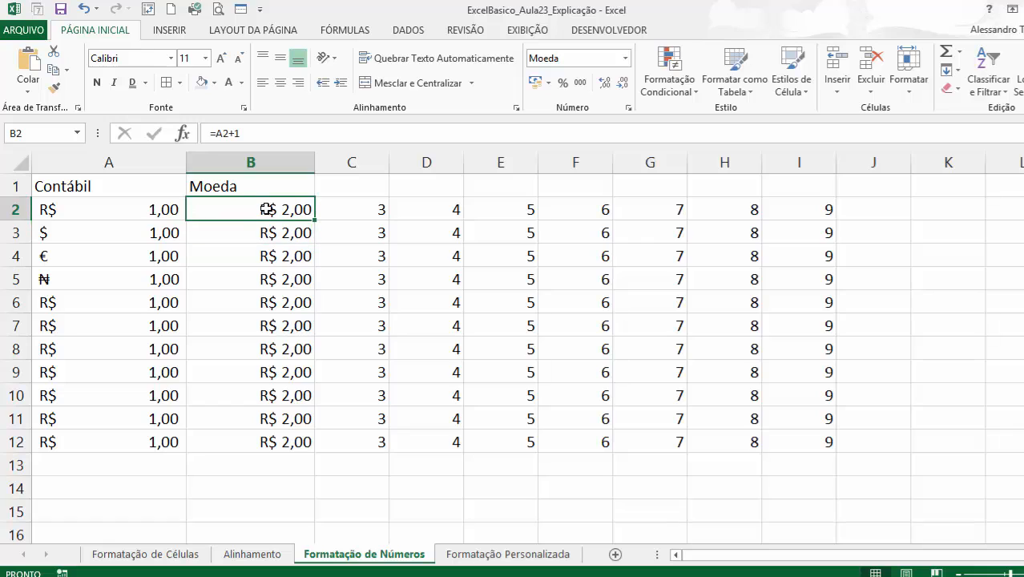
left_click(263, 231)
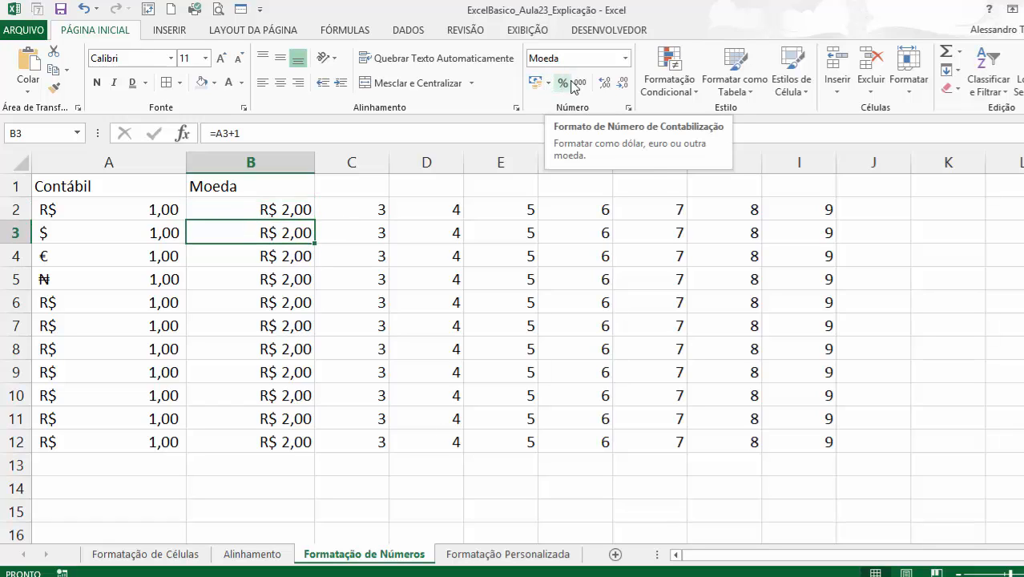
Set the currency format of cell B3 to the Armênio symbol through the additional number formats.
left_click(626, 60)
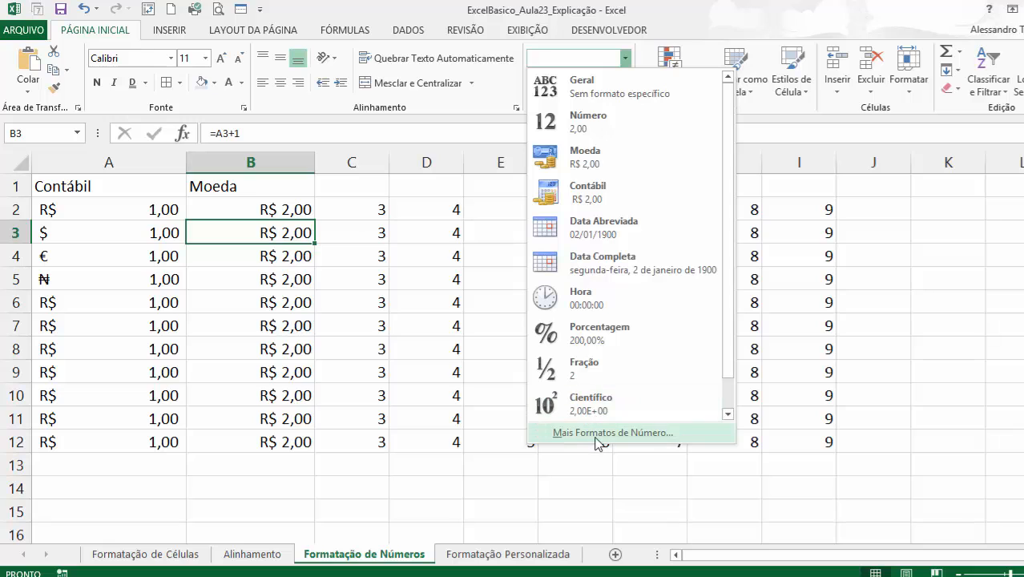
left_click(662, 433)
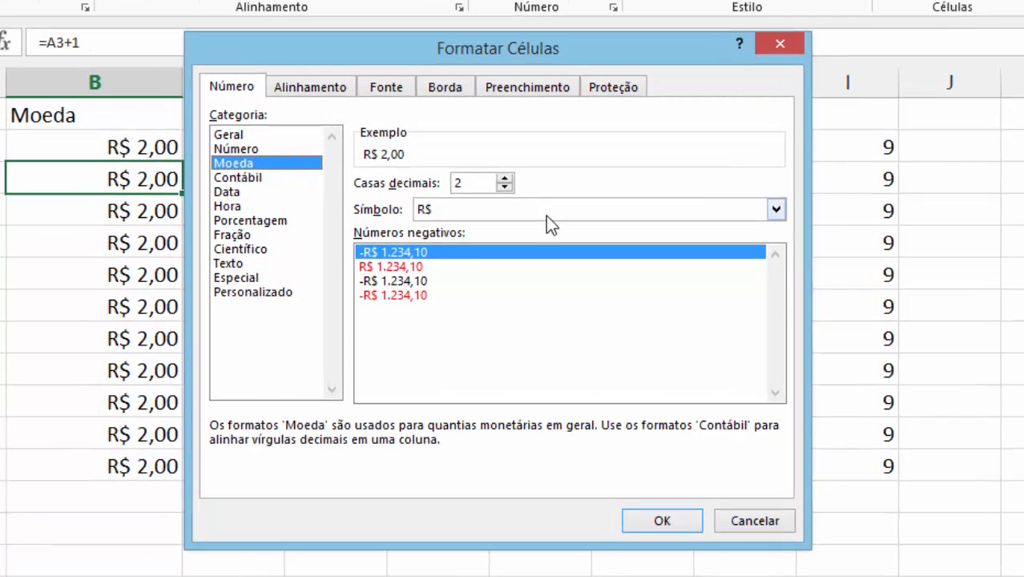
left_click(450, 210)
left_click(450, 258)
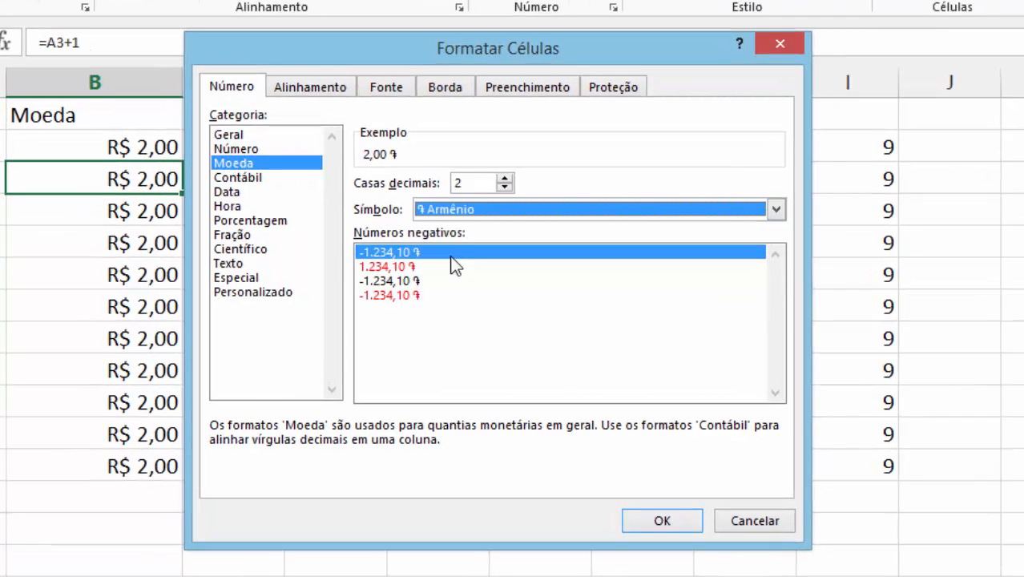
left_click(660, 522)
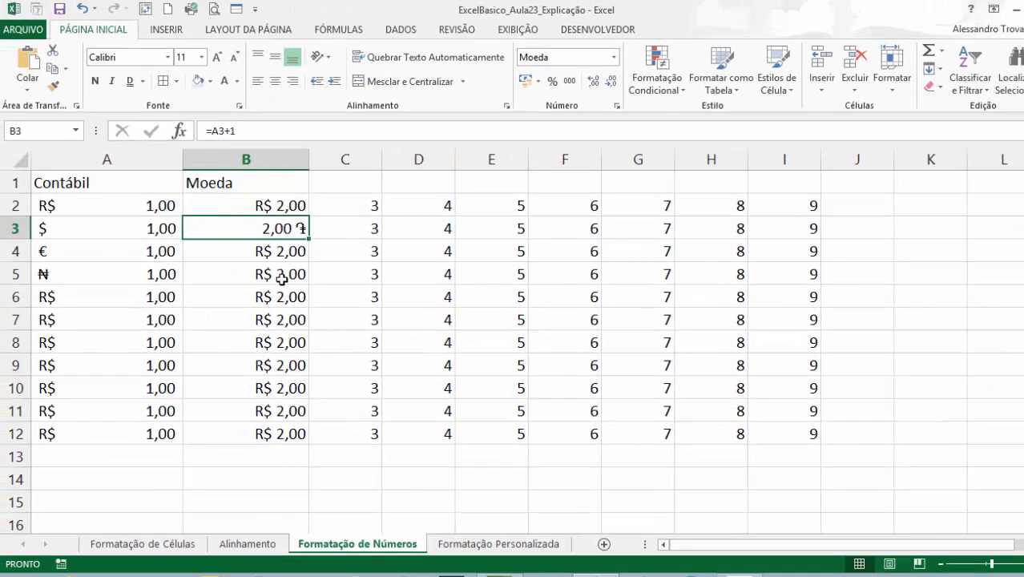
Set the currency format of cell B4 to the ₽ Russo symbol through the additional number formats.
left_click(278, 256)
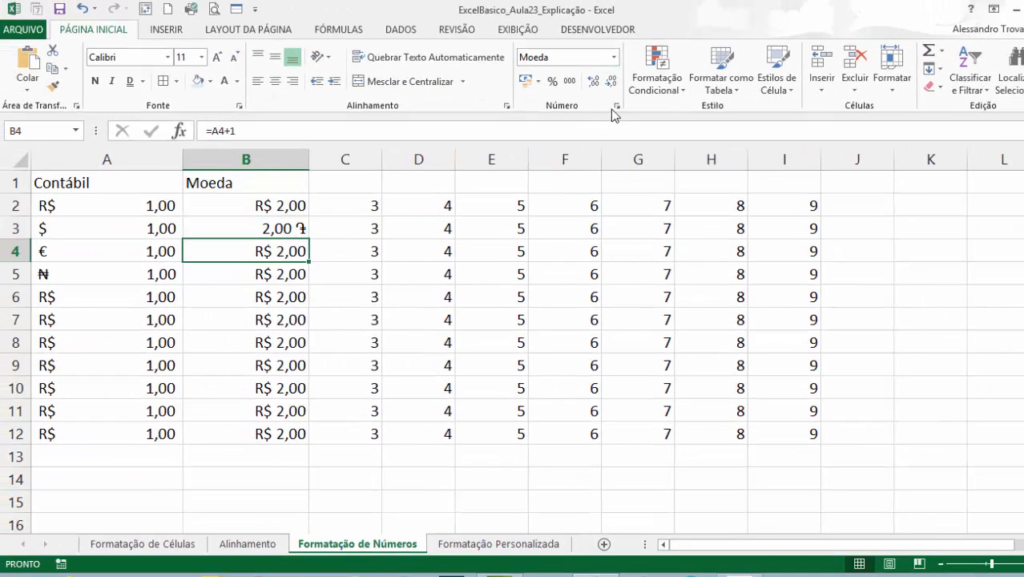
left_click(613, 58)
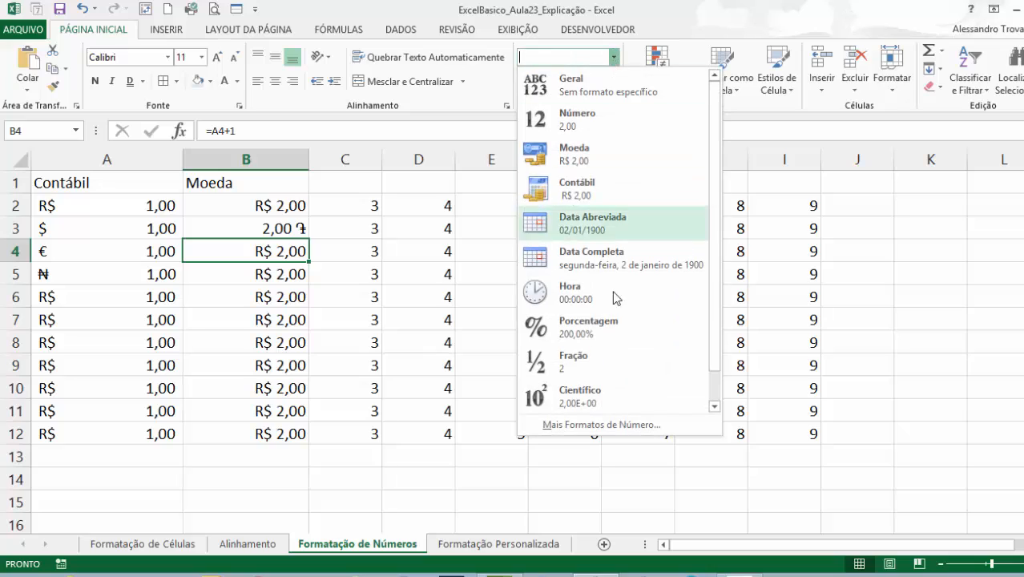
left_click(615, 417)
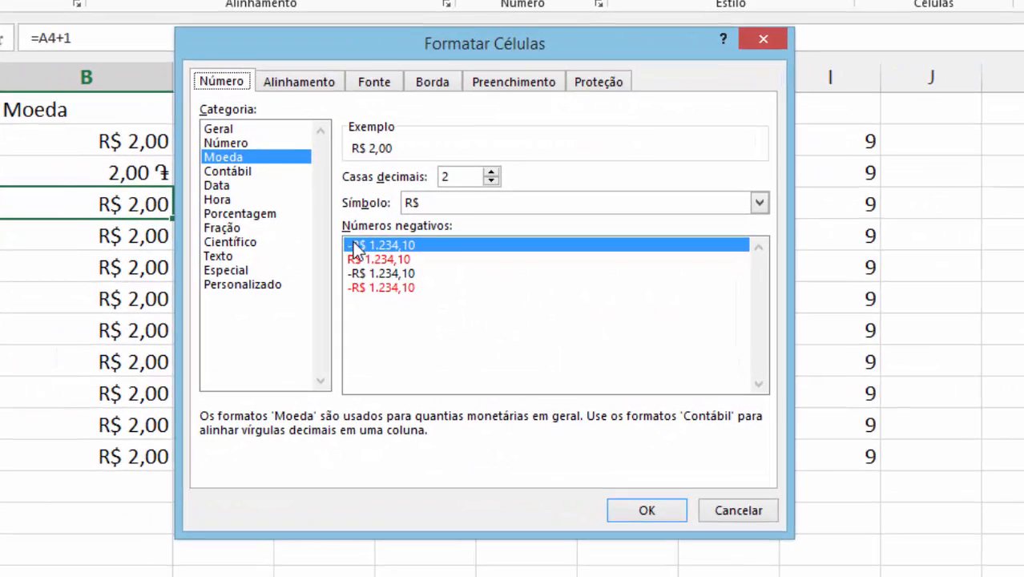
left_click(503, 224)
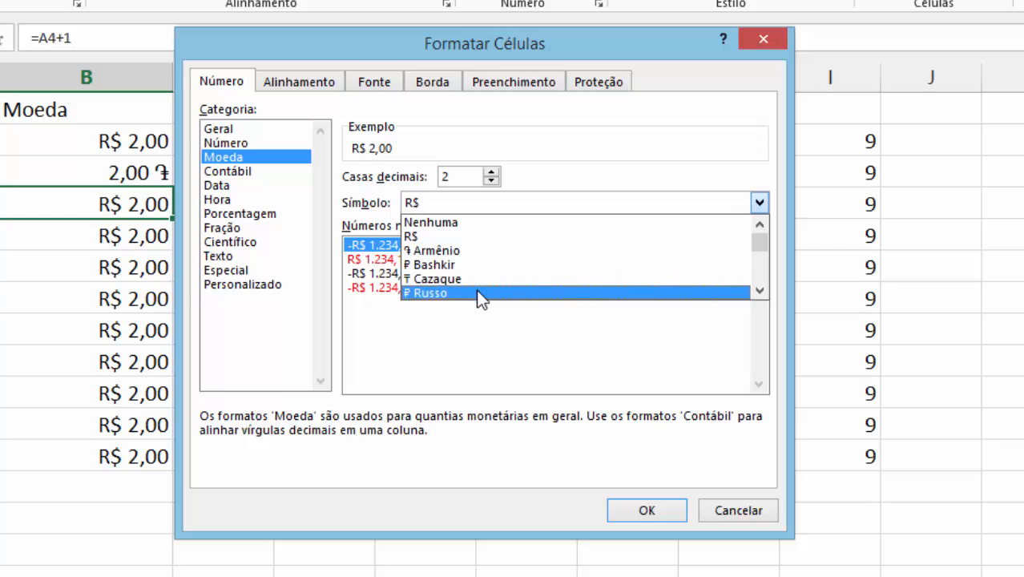
left_click(478, 294)
left_click(618, 514)
Examine how the currency symbols are placed beside the values in the Moeda column.
left_click(187, 291)
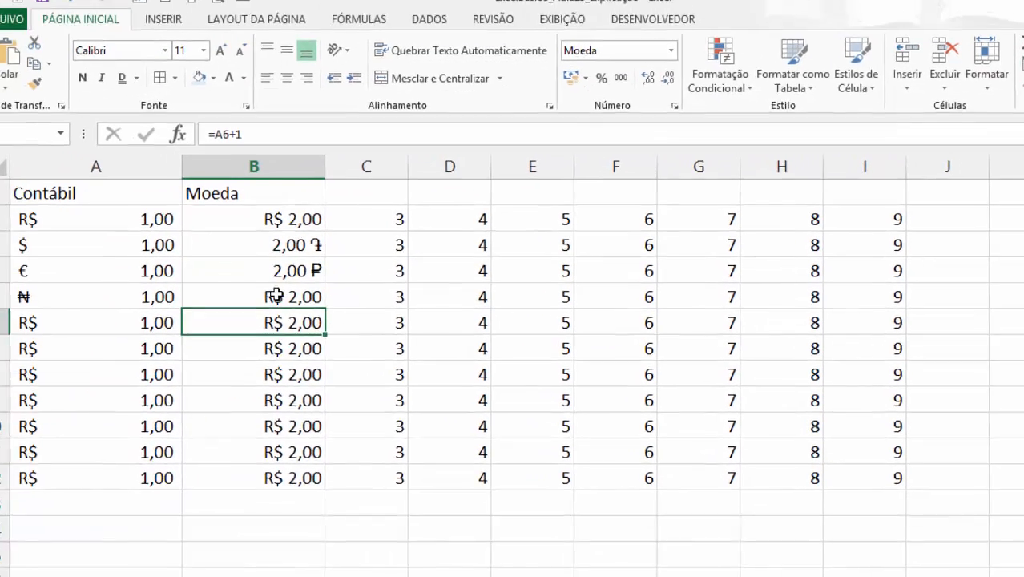
left_click(195, 236)
left_click(197, 147)
left_click(197, 206)
left_click(196, 263)
left_click(308, 353)
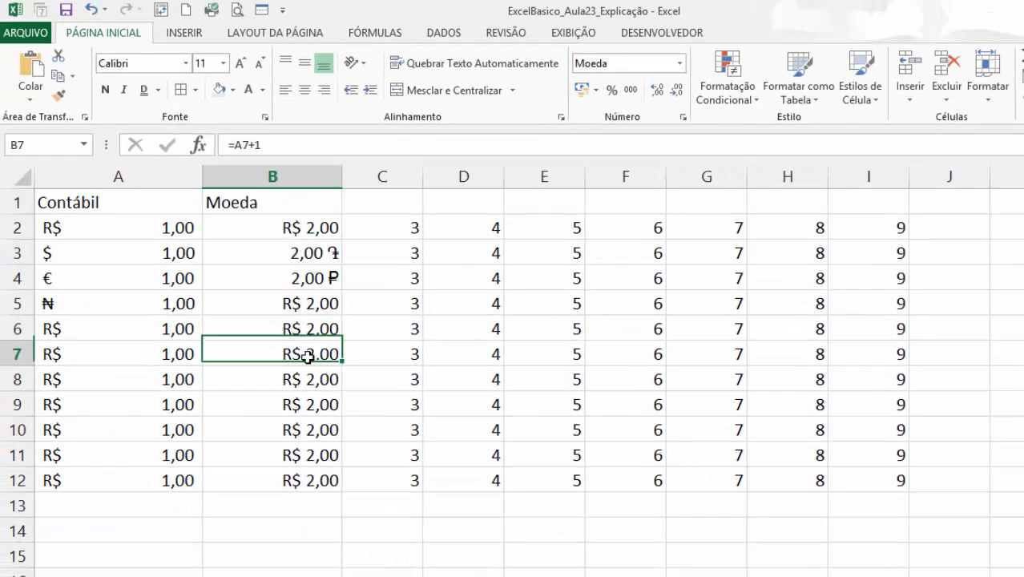
left_click(314, 411)
left_click(316, 423)
left_click(328, 278)
left_click(330, 252)
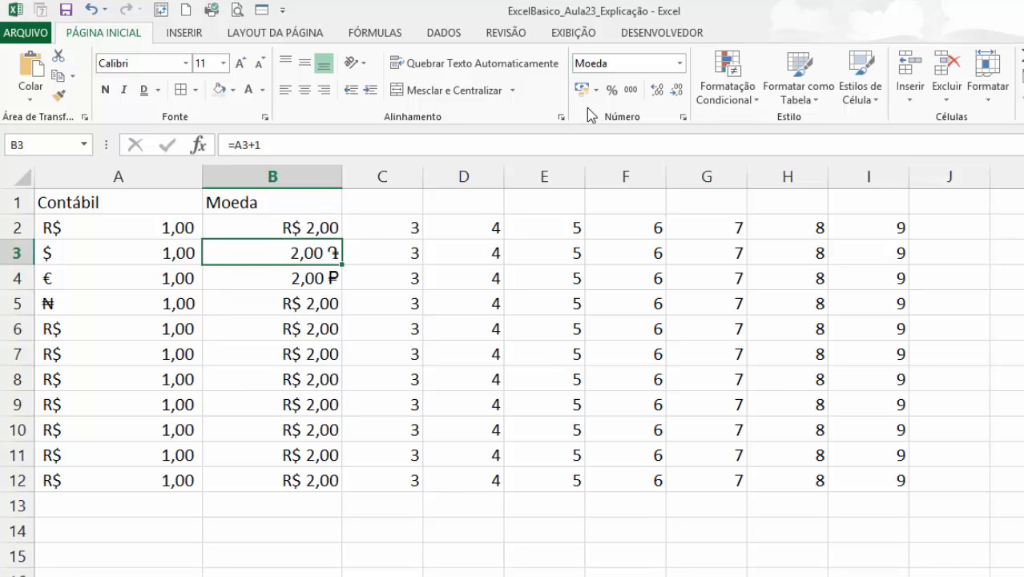
Enter the value 0,3 in cell C2.
left_click(391, 232)
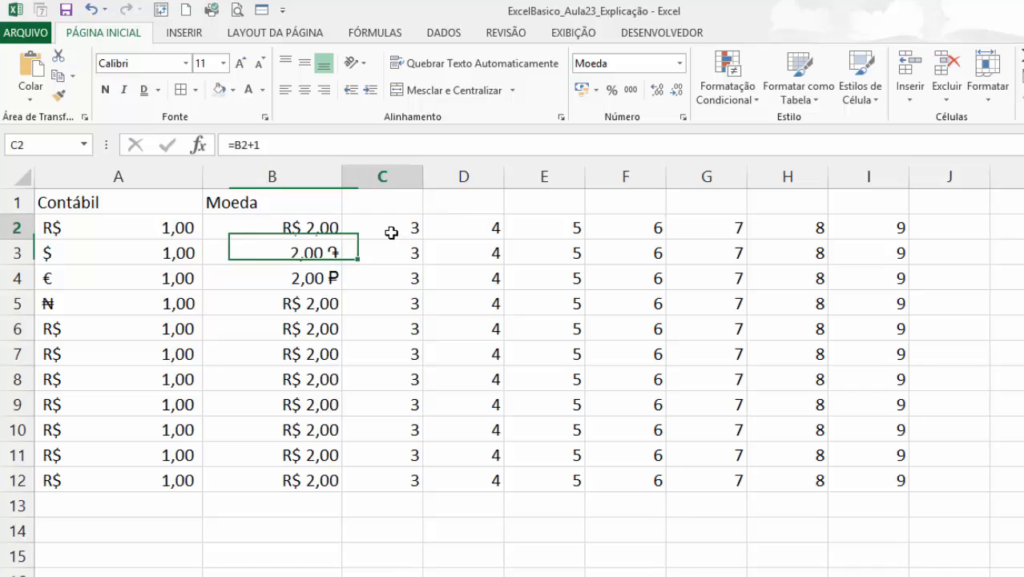
type("0,3")
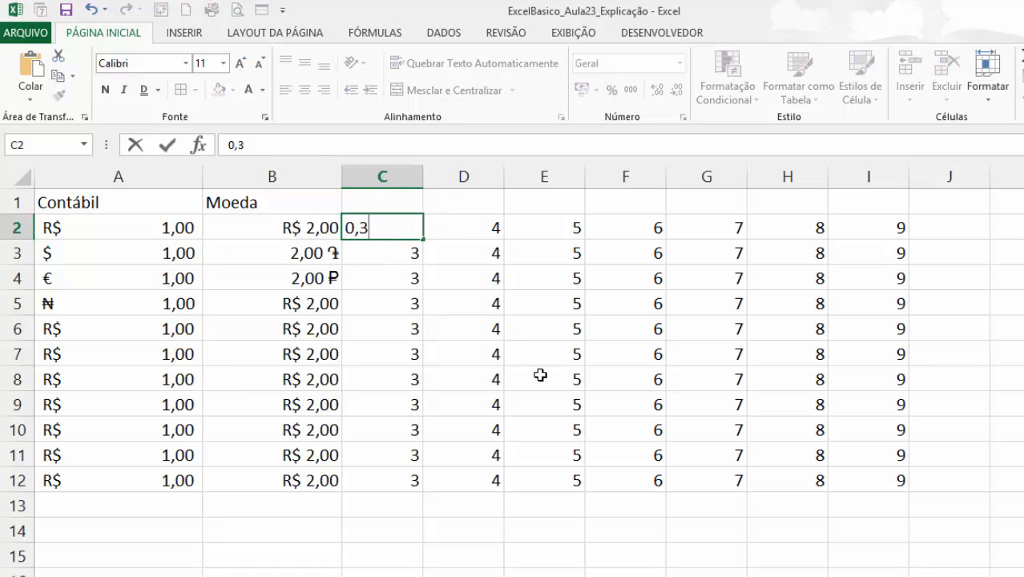
key("Return")
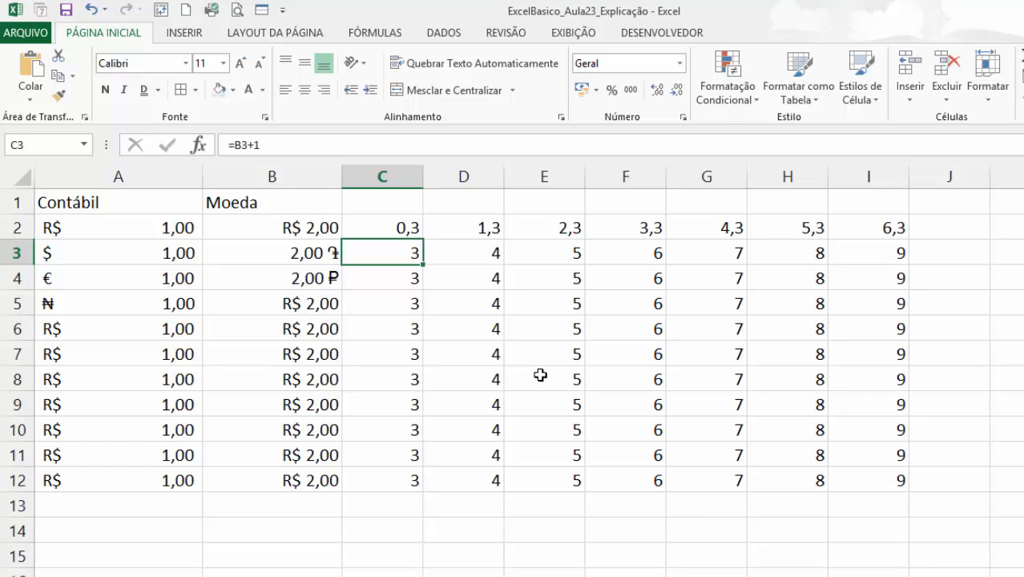
Apply the percentage format to C2:C12.
left_click_drag(398, 231, 408, 480)
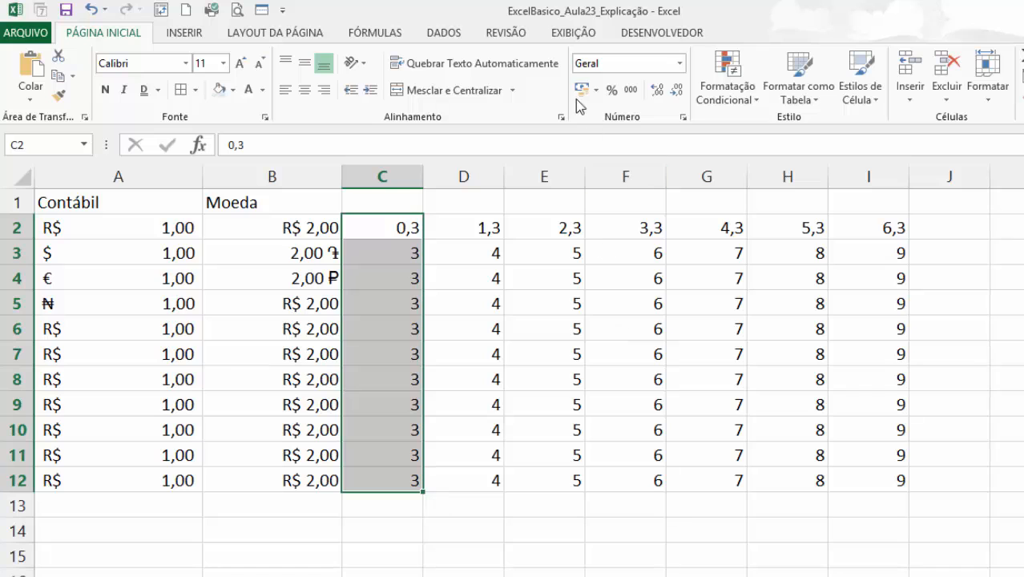
left_click(611, 92)
left_click(633, 327)
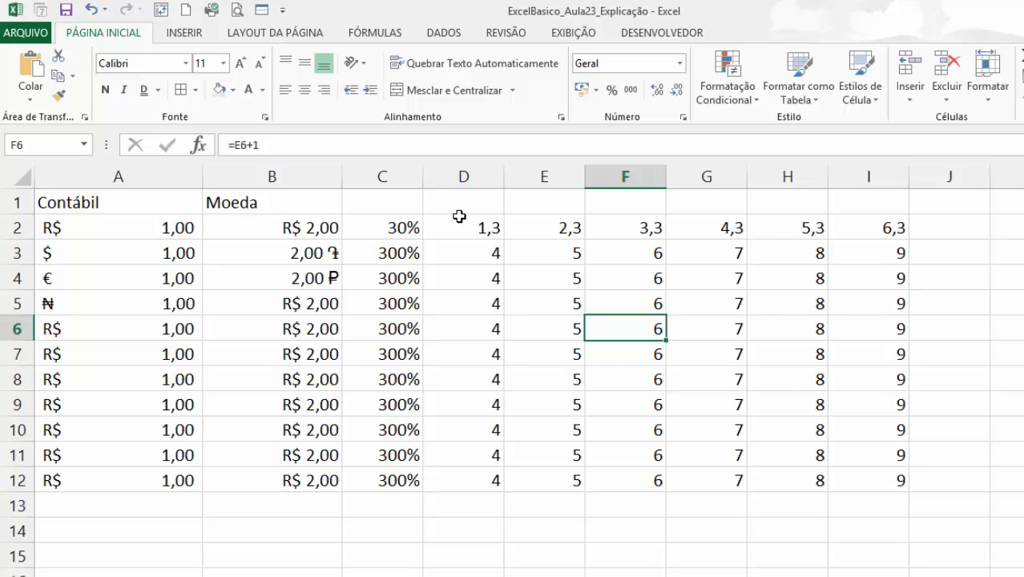
Enter 5% in the percentage-formatted cell C3.
left_click(410, 238)
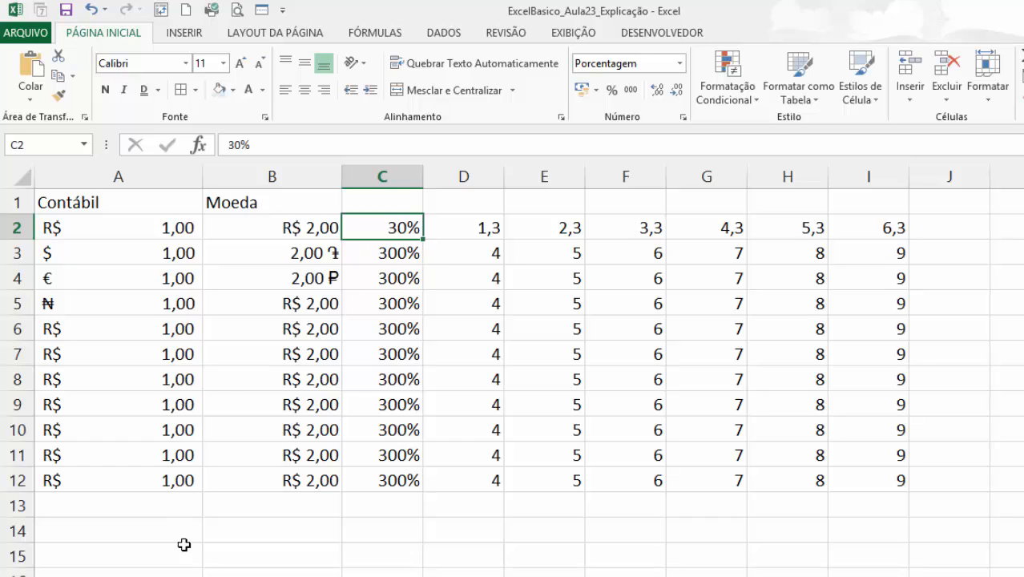
left_click(388, 273)
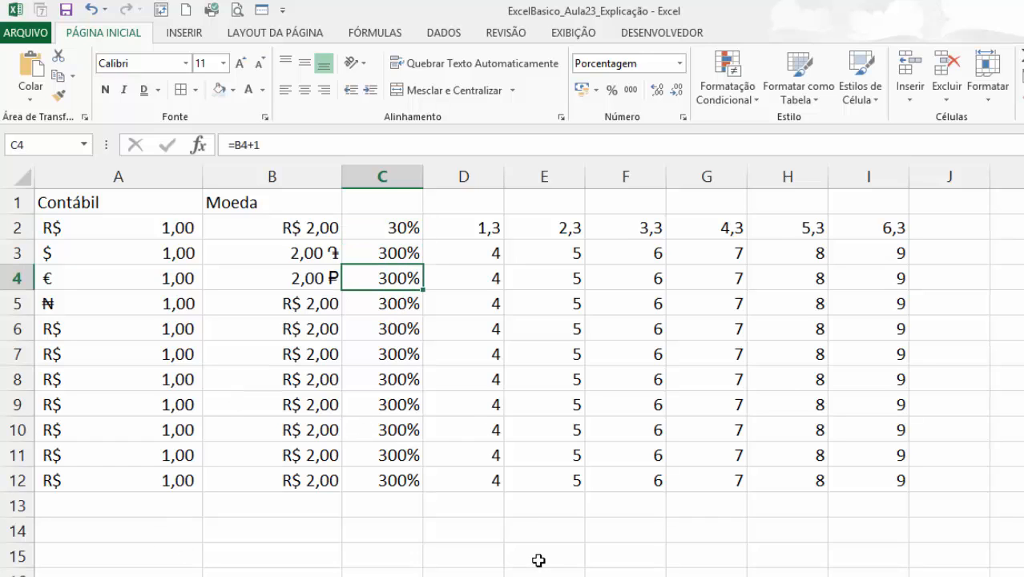
left_click(409, 253)
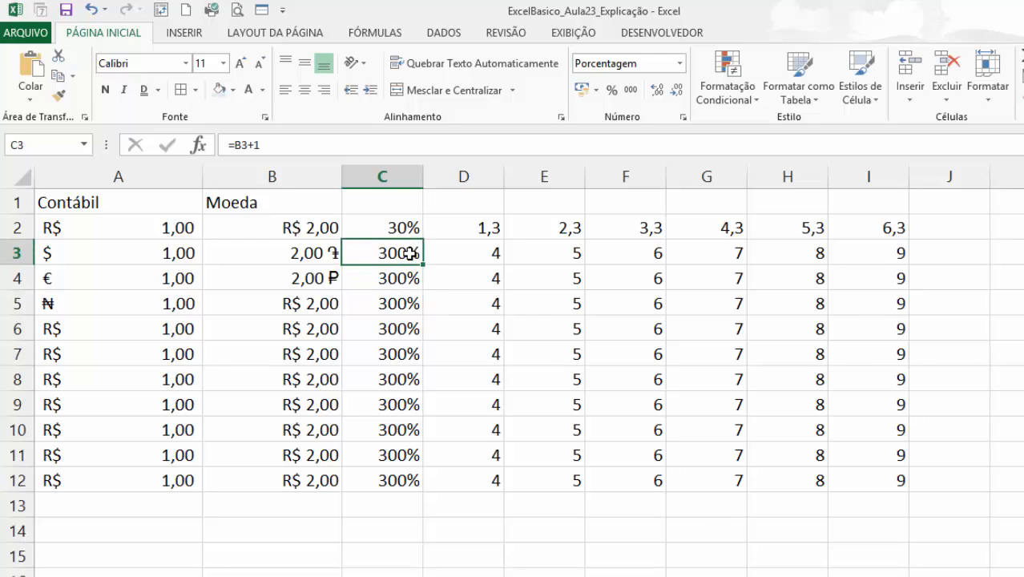
type("5")
key("Return")
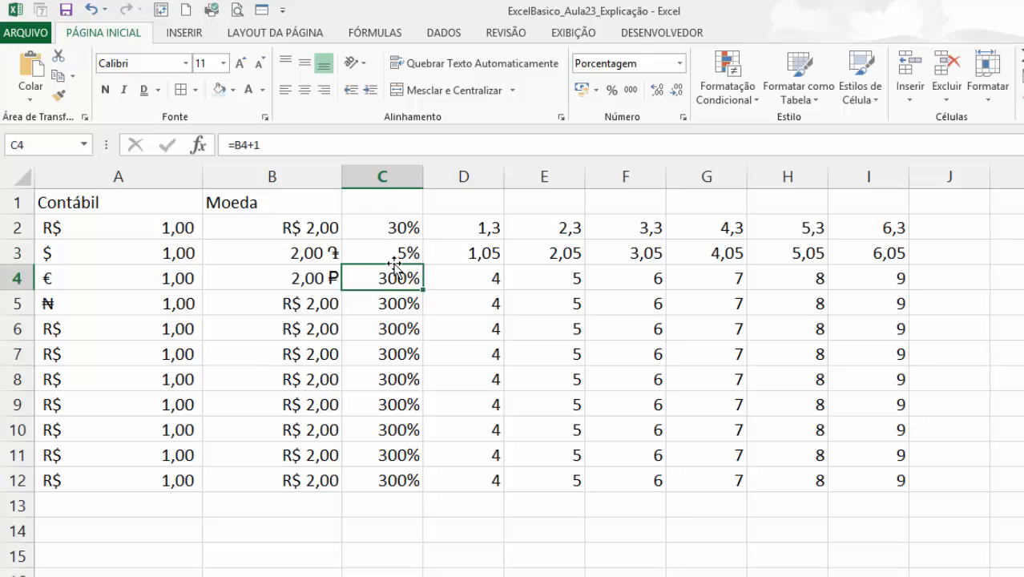
Enter 0,5% in the percentage-formatted cell C4.
left_click(396, 256)
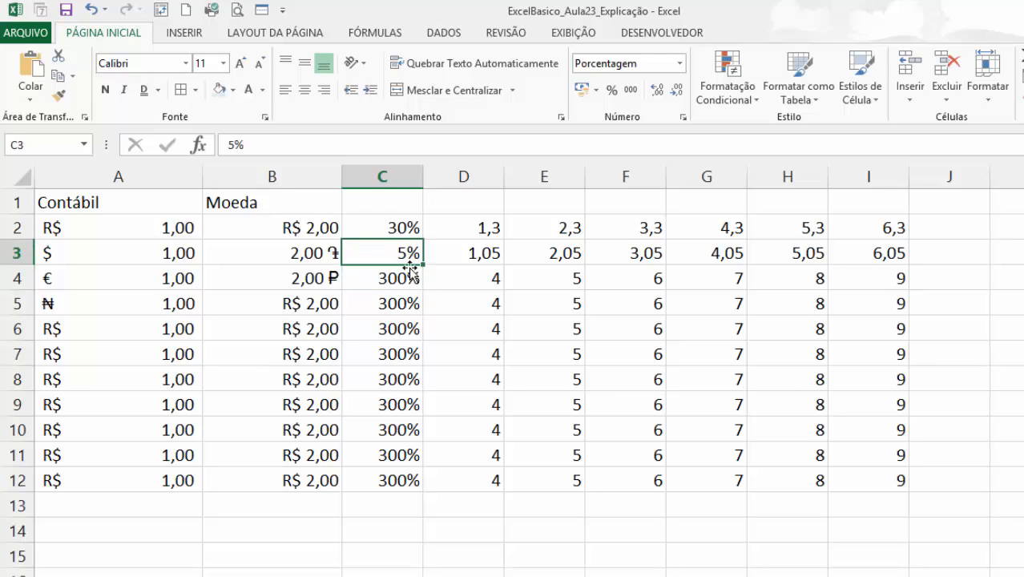
left_click(407, 278)
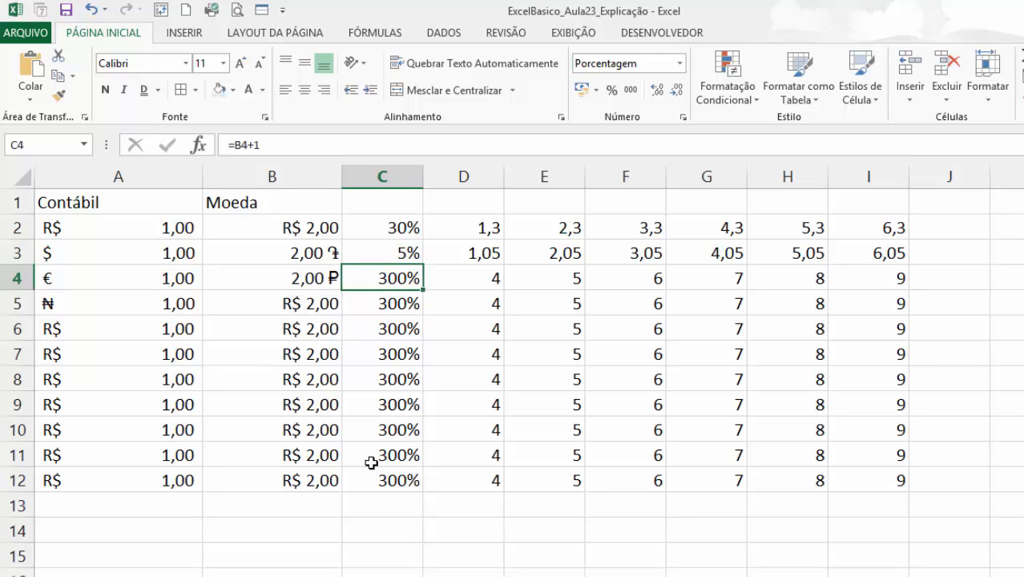
type("0,5")
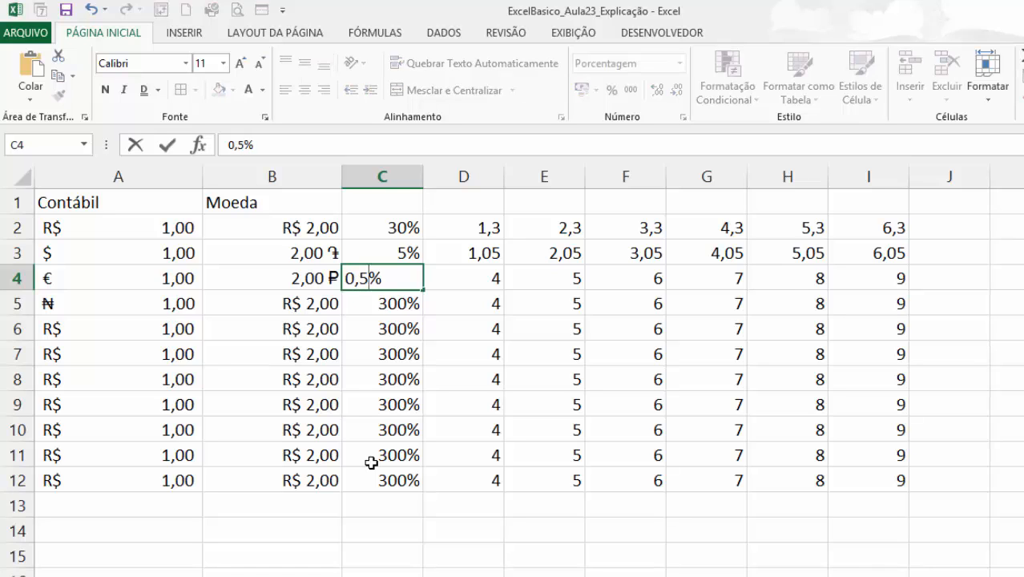
key("Return")
Replace the percentage in cell C4 with 0,4%.
left_click(400, 280)
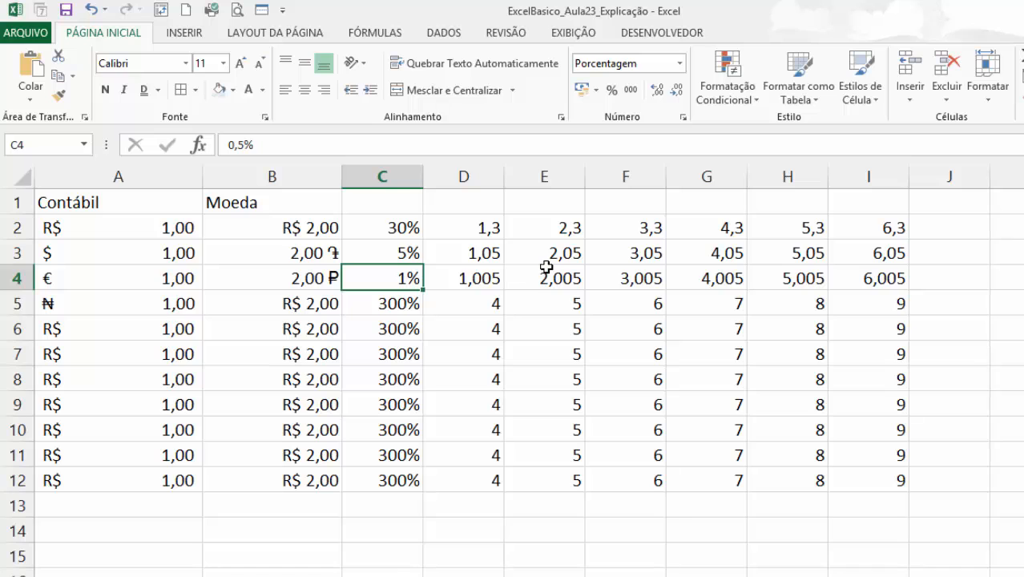
type("0,4")
key("Return")
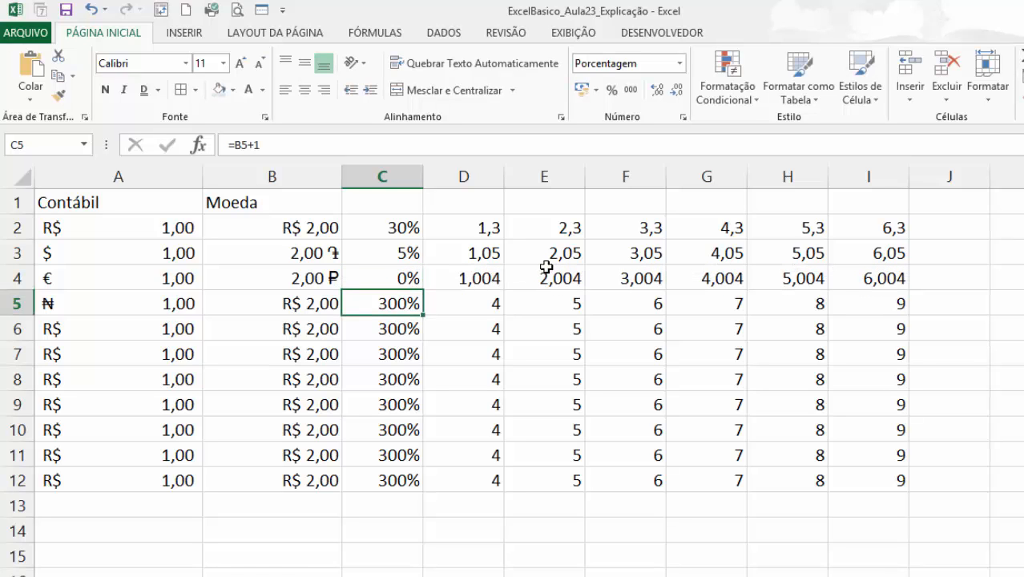
Increase and decrease the decimal places of cell C4, ending with one decimal place.
left_click(391, 281)
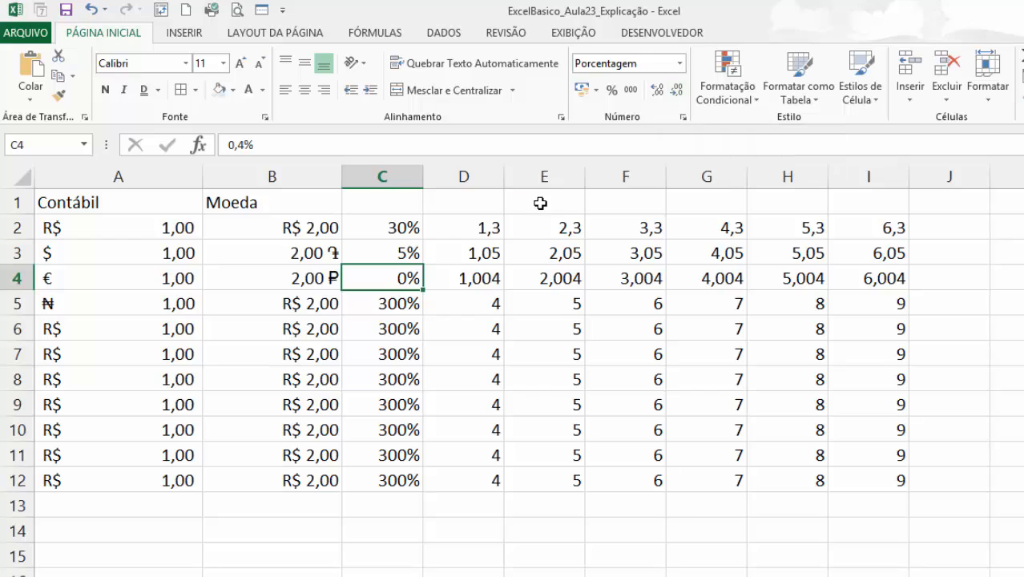
left_click(661, 95)
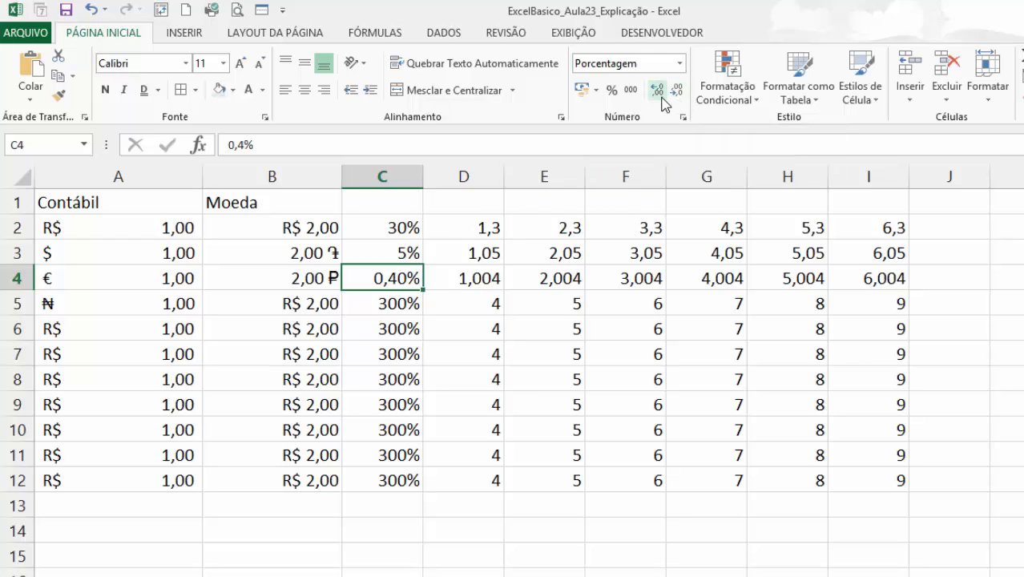
left_click(673, 95)
left_click(674, 94)
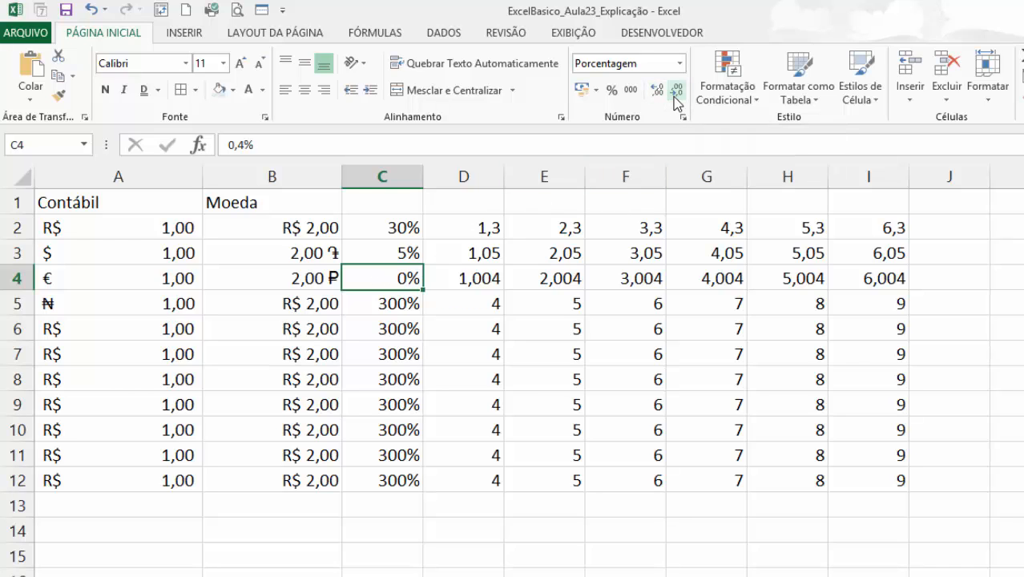
left_click(658, 91)
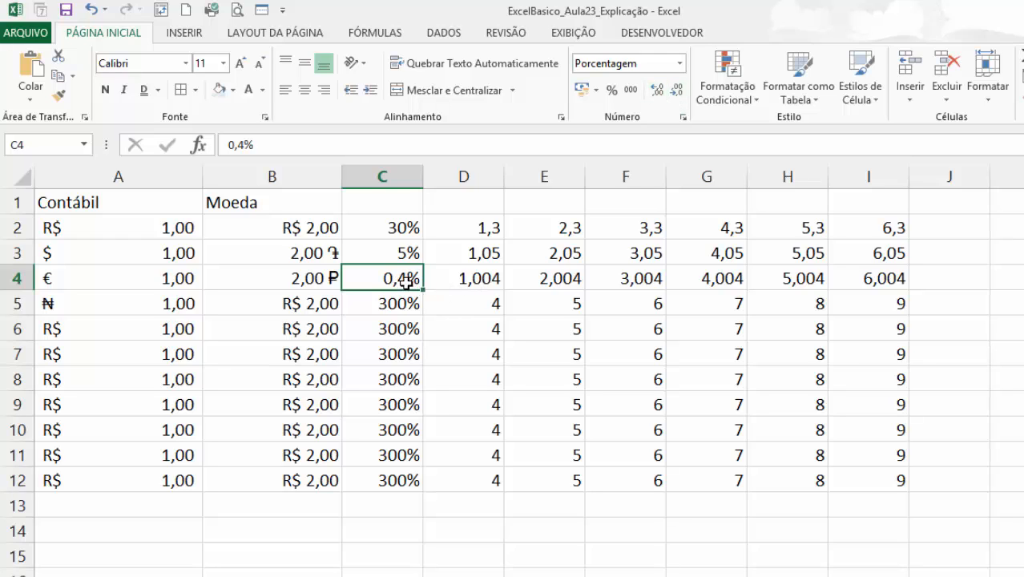
Set cell C4 to 0,5% and vary its decimal places, ending with one decimal place.
type("0,5")
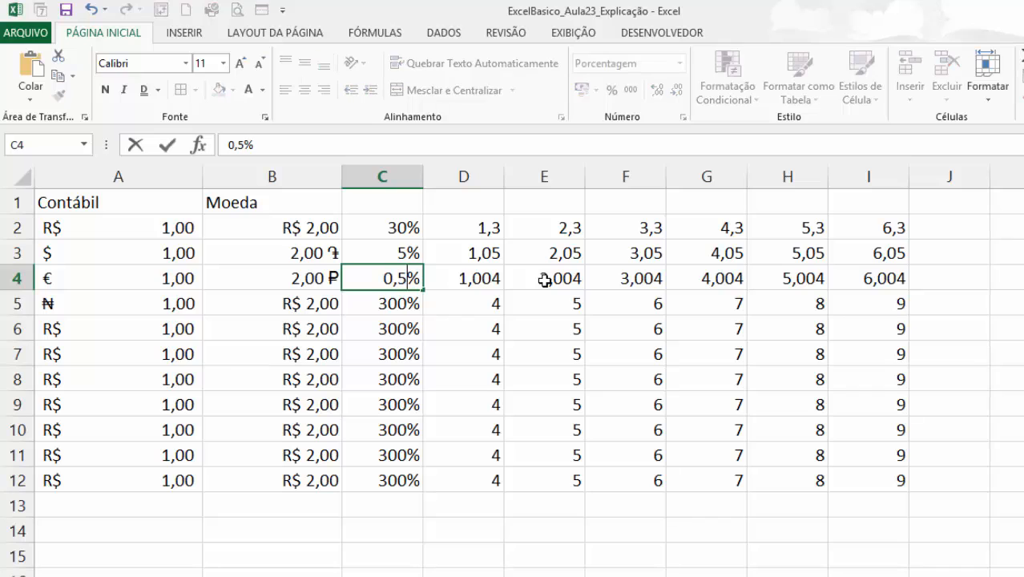
key("Return")
left_click(378, 280)
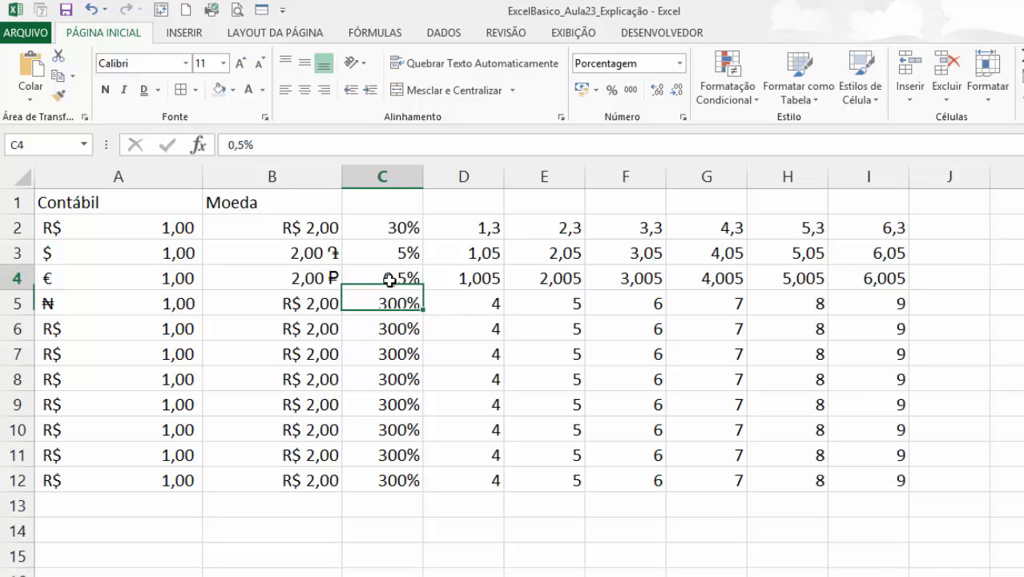
left_click(657, 90)
left_click(679, 92)
left_click(679, 92)
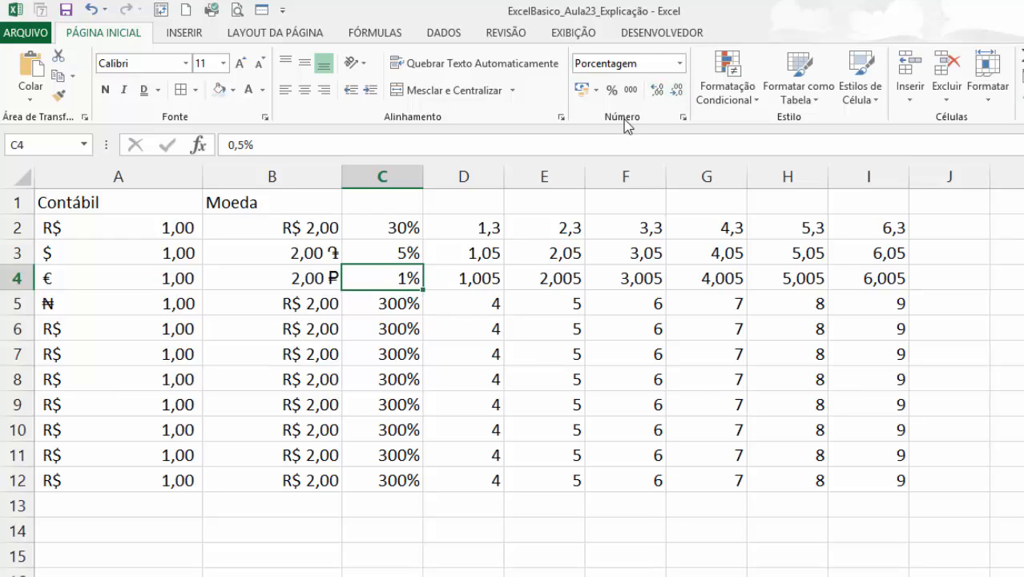
left_click(657, 88)
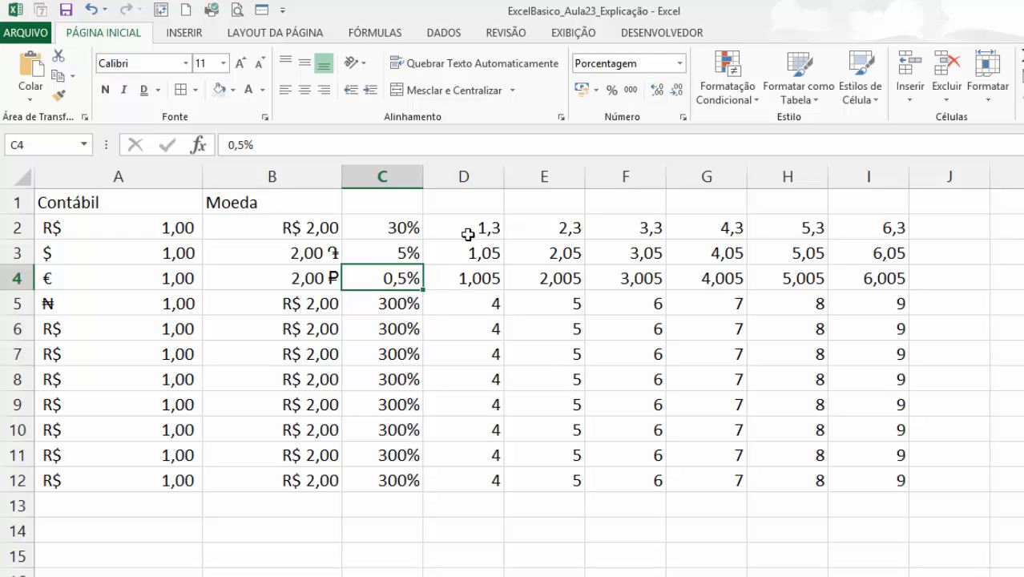
Enter the header Porcentagem in cell C1 and auto-fit the width of column C.
left_click(407, 302)
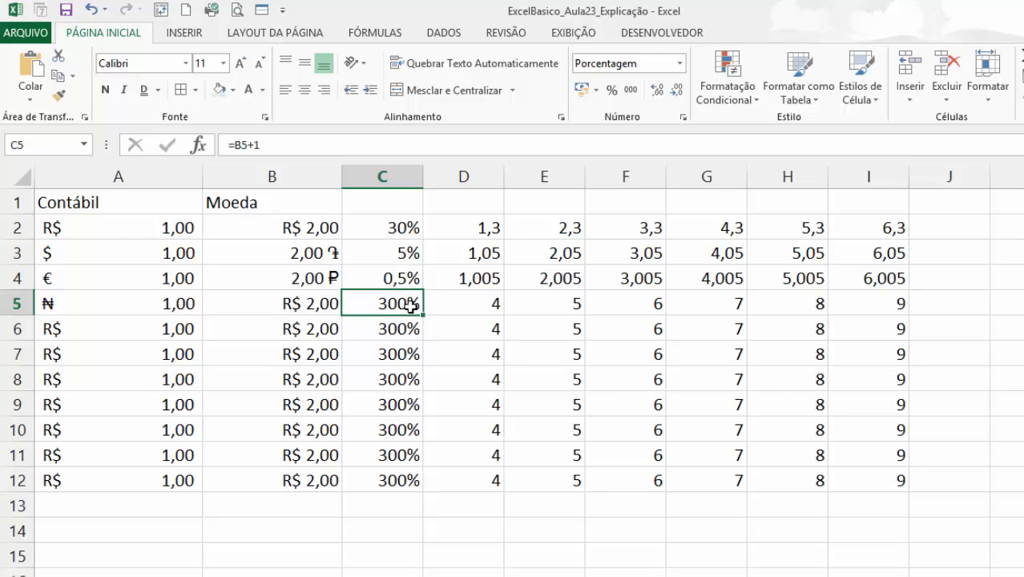
left_click(388, 204)
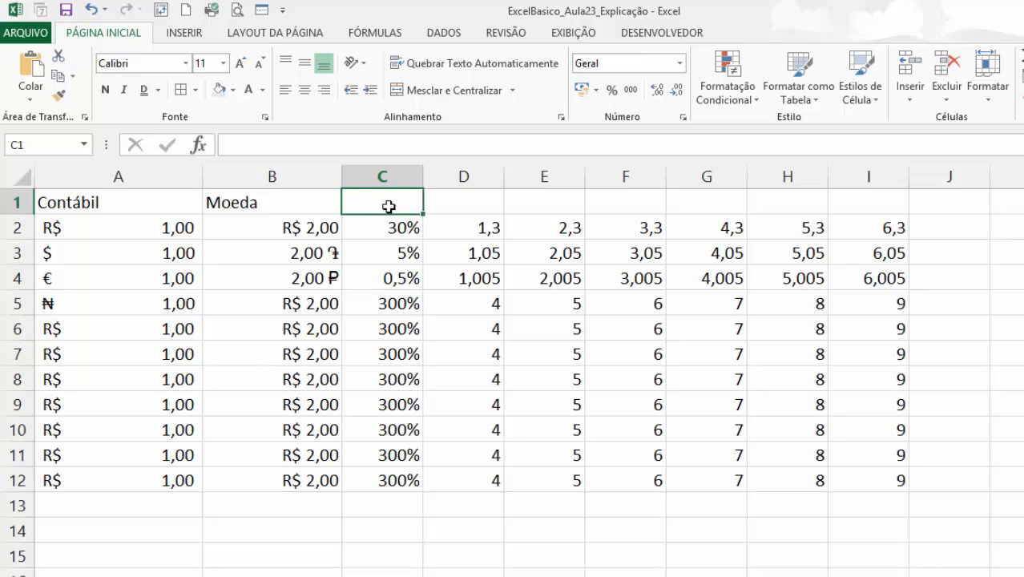
type("Porcentagem")
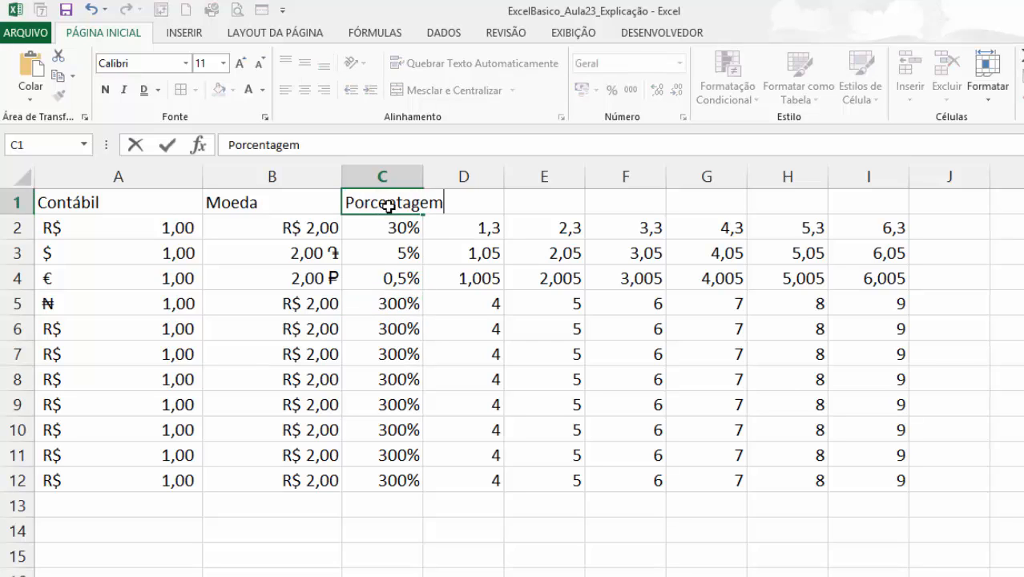
key("Return")
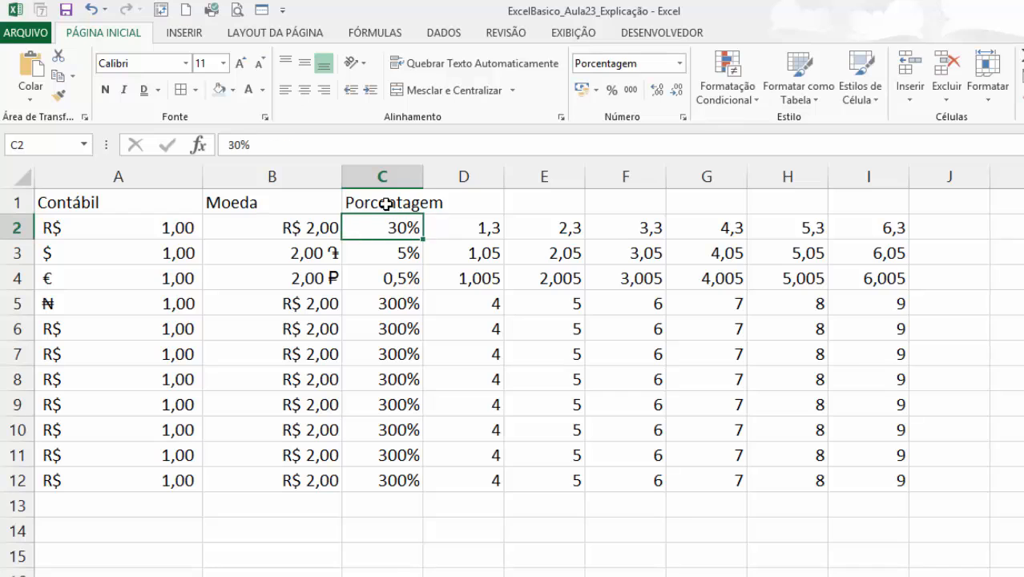
left_click(463, 206)
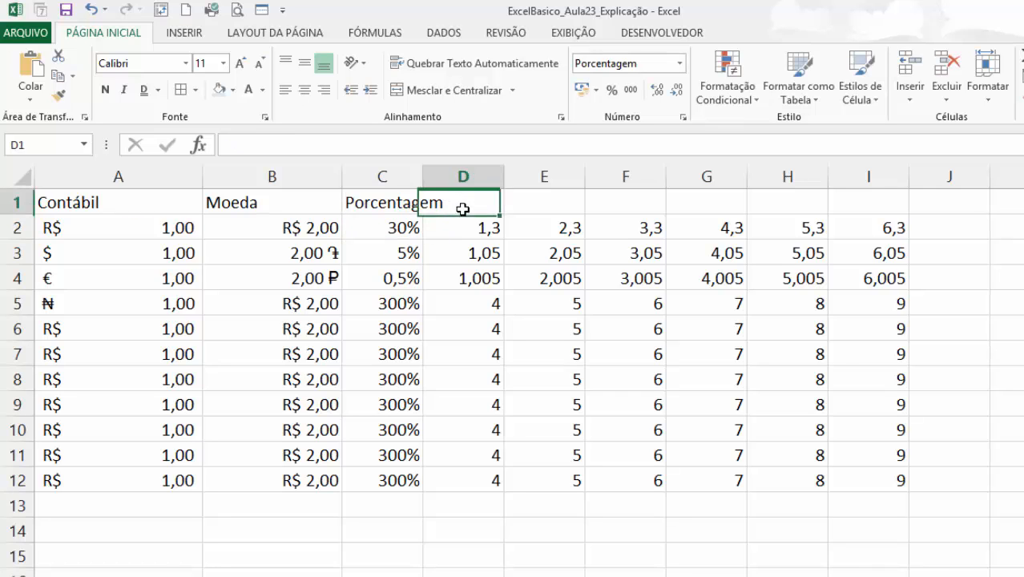
double_click(423, 176)
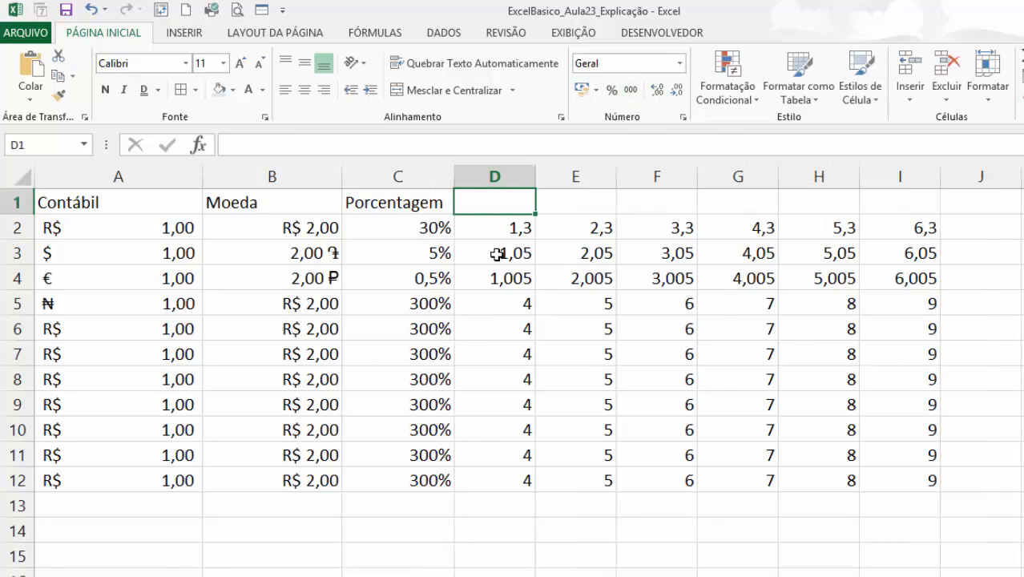
Enter 100000000 in cell D2 and apply the thousands separator format to it.
left_click(485, 232)
type("100000000")
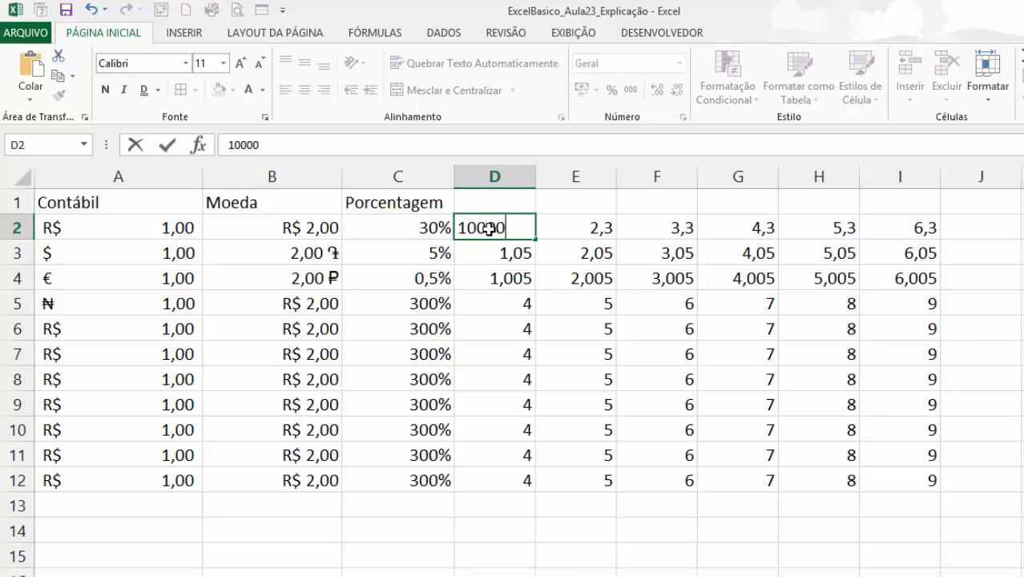
key("ctrl+Return")
key("Return")
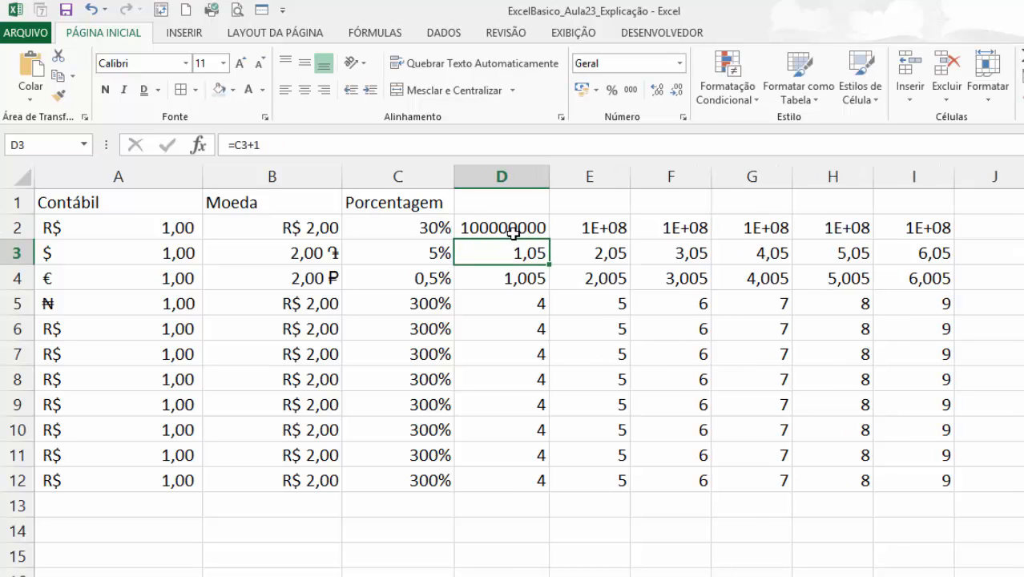
left_click(507, 232)
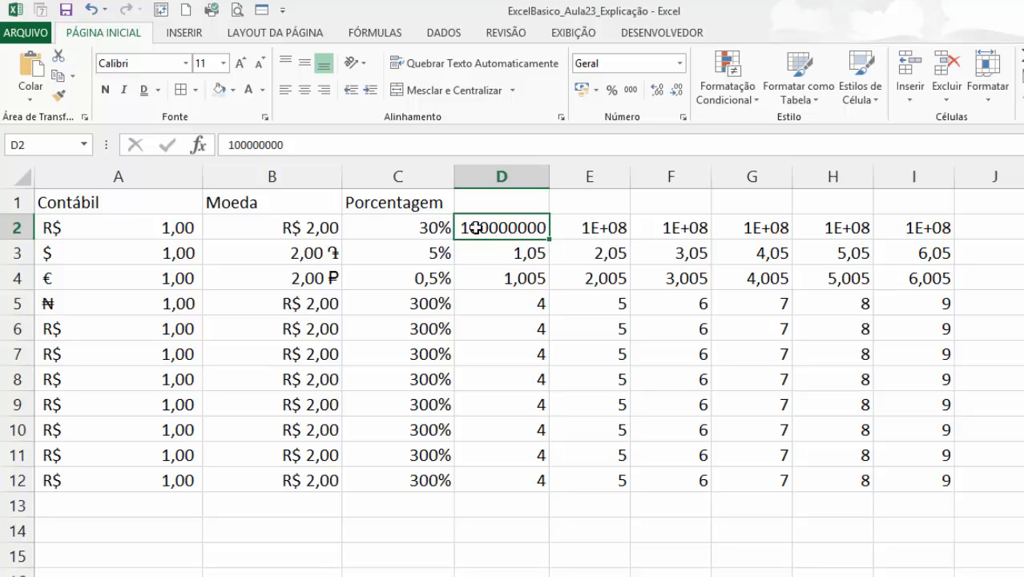
left_click(631, 90)
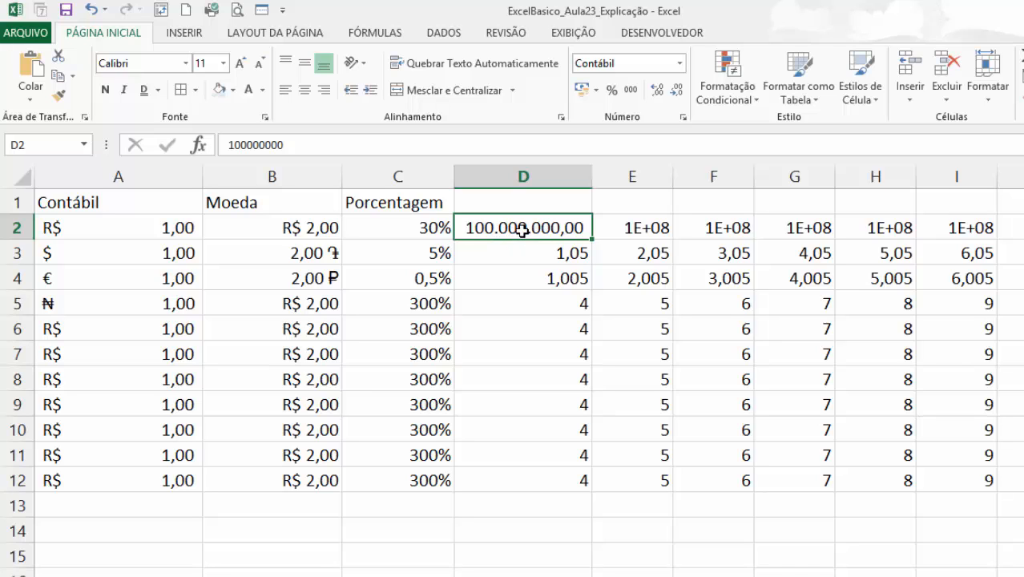
Apply the thousands separator format to cells D3 through D12.
left_click_drag(525, 242, 557, 476)
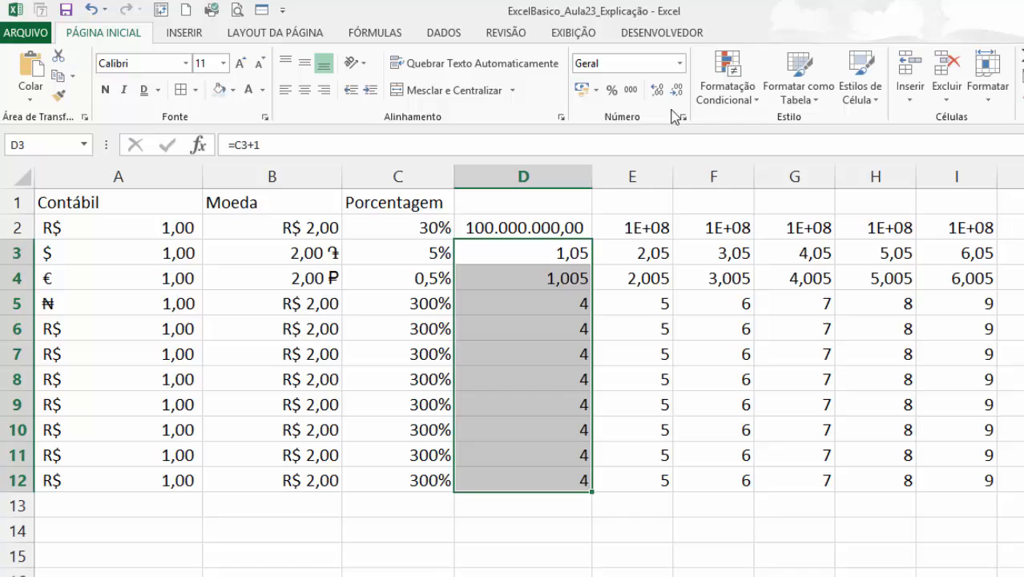
left_click(631, 89)
left_click(573, 349)
Replace the formula in cell D5 with the value 52222.
left_click(555, 303)
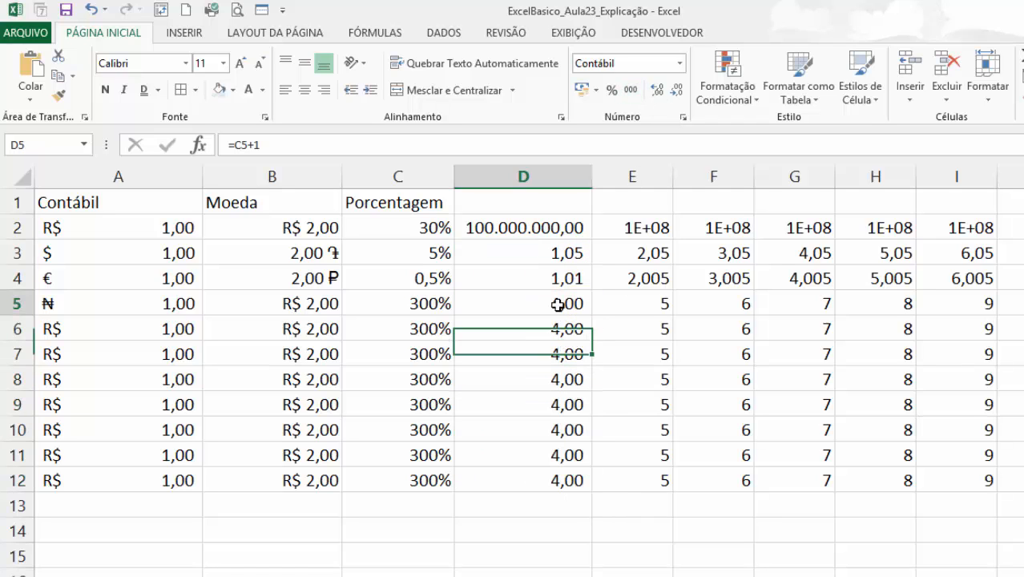
type("52222")
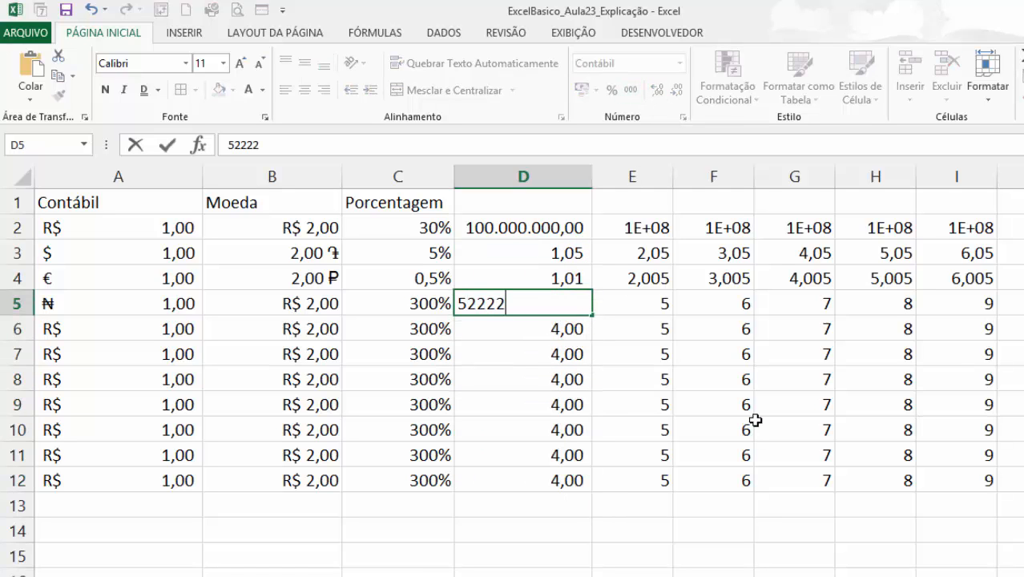
key("Return")
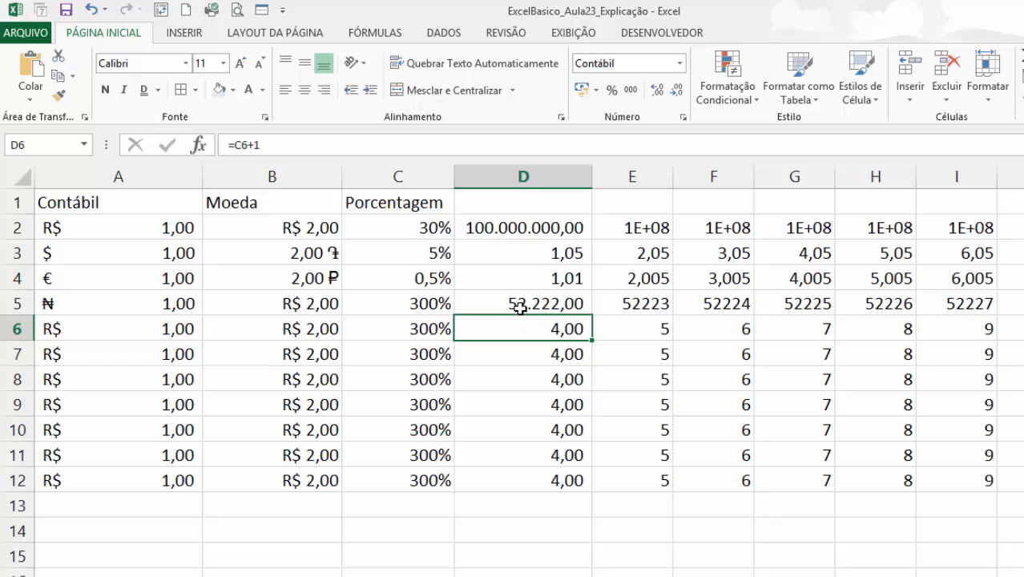
Enter the header Separador de Milhar in cell D1 and widen column D to fit it.
left_click(498, 215)
left_click(528, 203)
type("Separar")
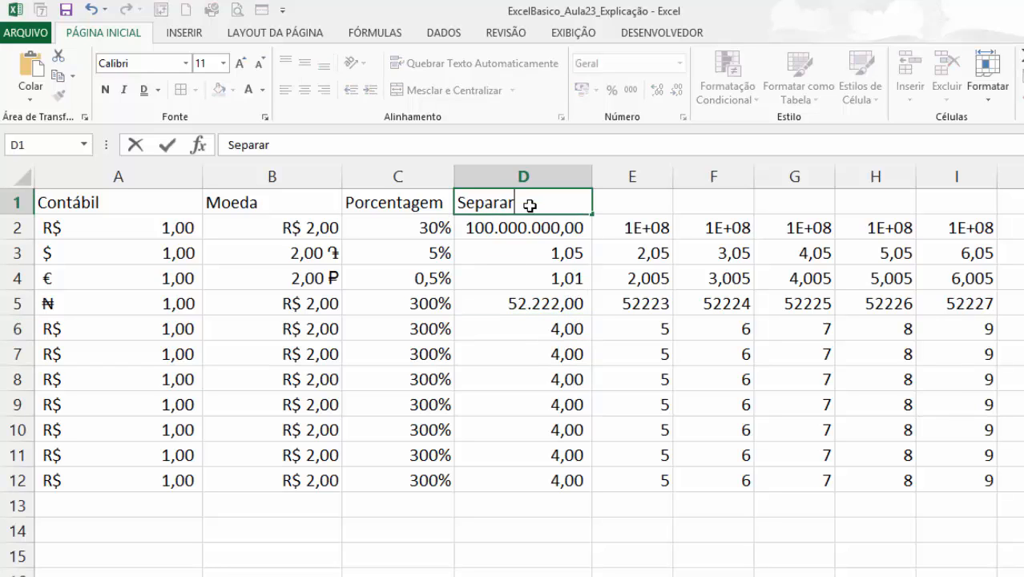
key("BackSpace")
type("dor de Milhar")
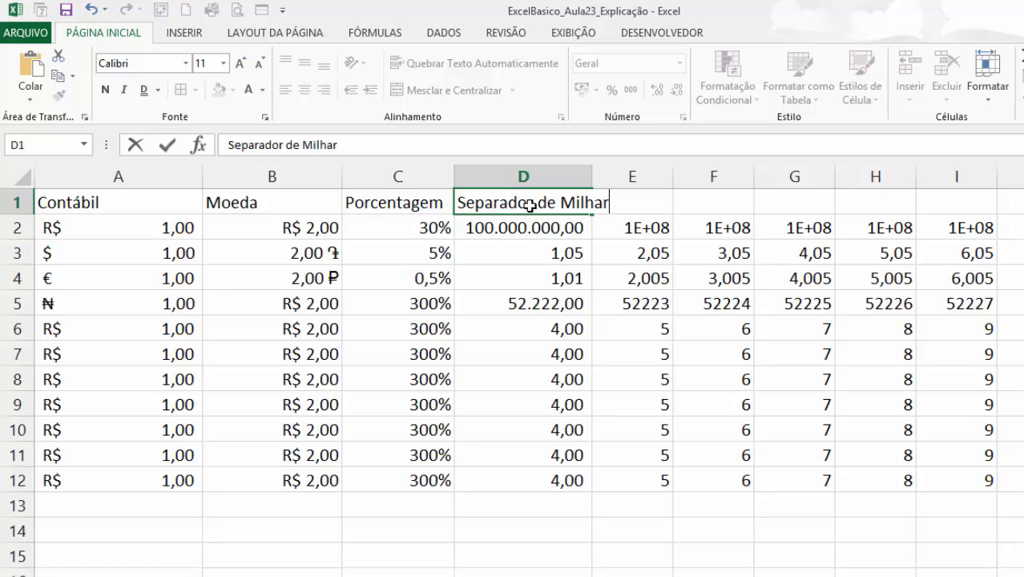
key("Return")
left_click_drag(591, 175, 622, 171)
Apply the Científico number format to cells E2 through E12.
left_click(662, 250)
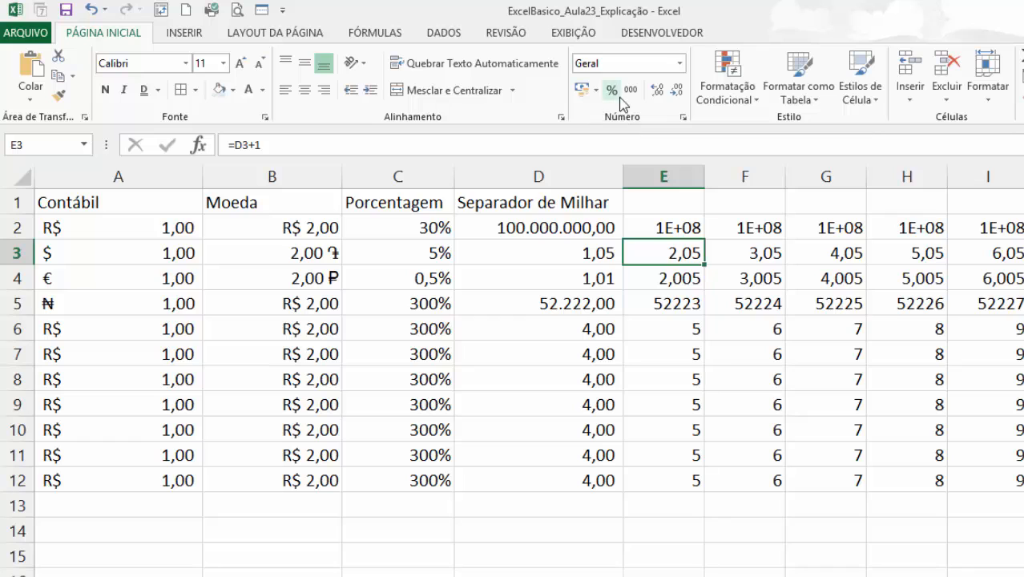
left_click(679, 68)
left_click(680, 68)
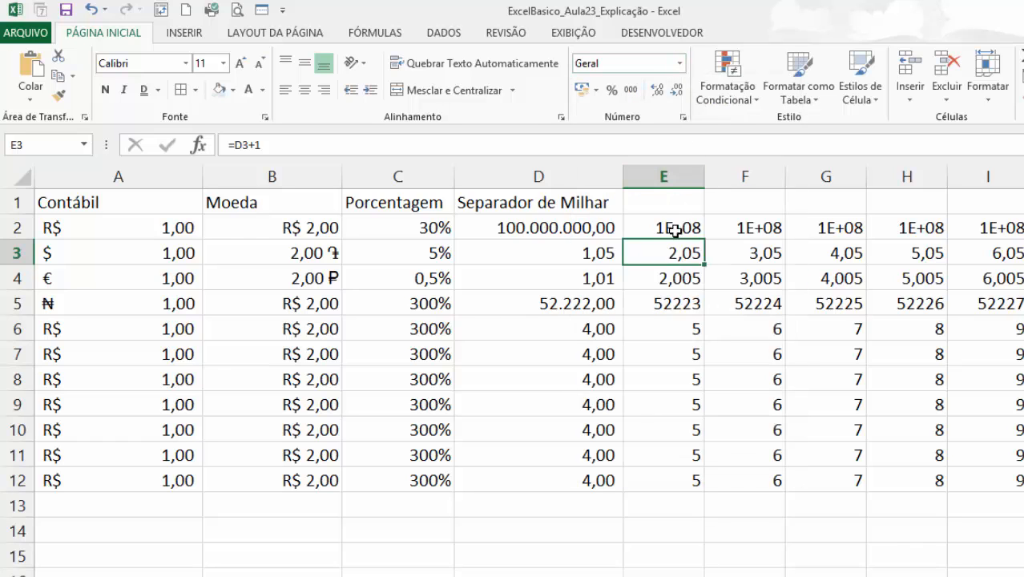
left_click_drag(674, 228, 674, 484)
left_click(680, 62)
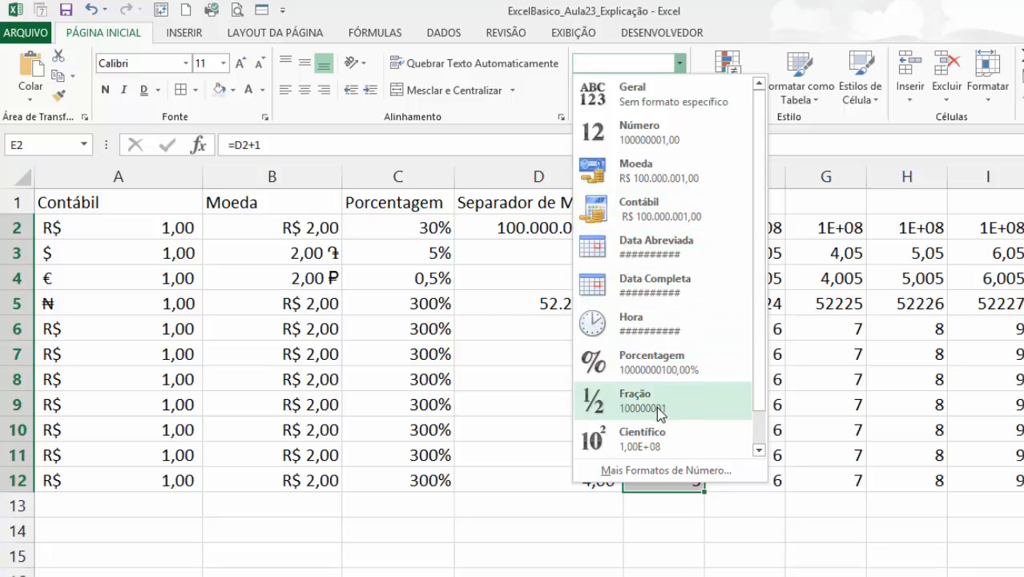
scroll(657, 433, "down", 1)
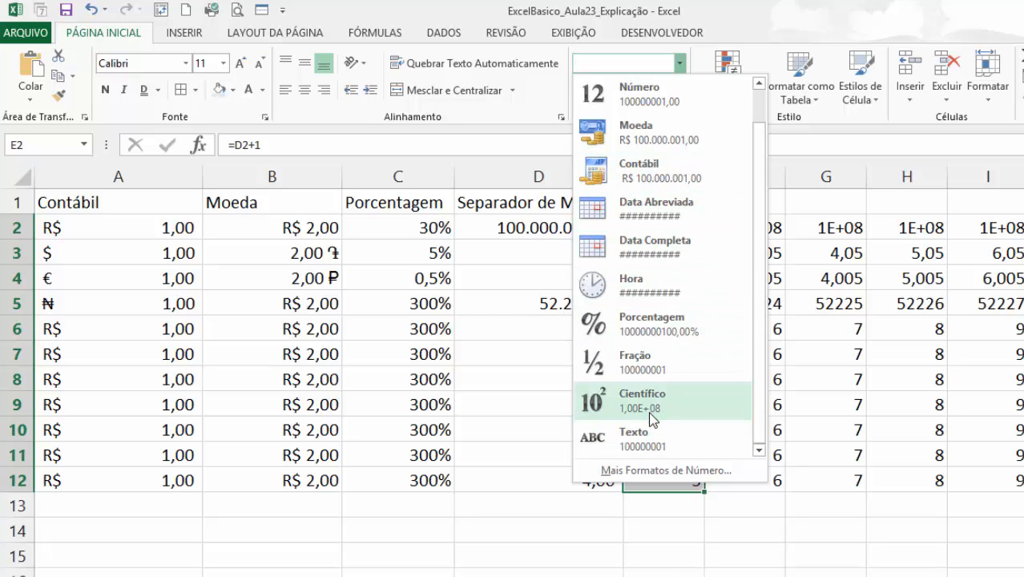
left_click(653, 418)
left_click(663, 379)
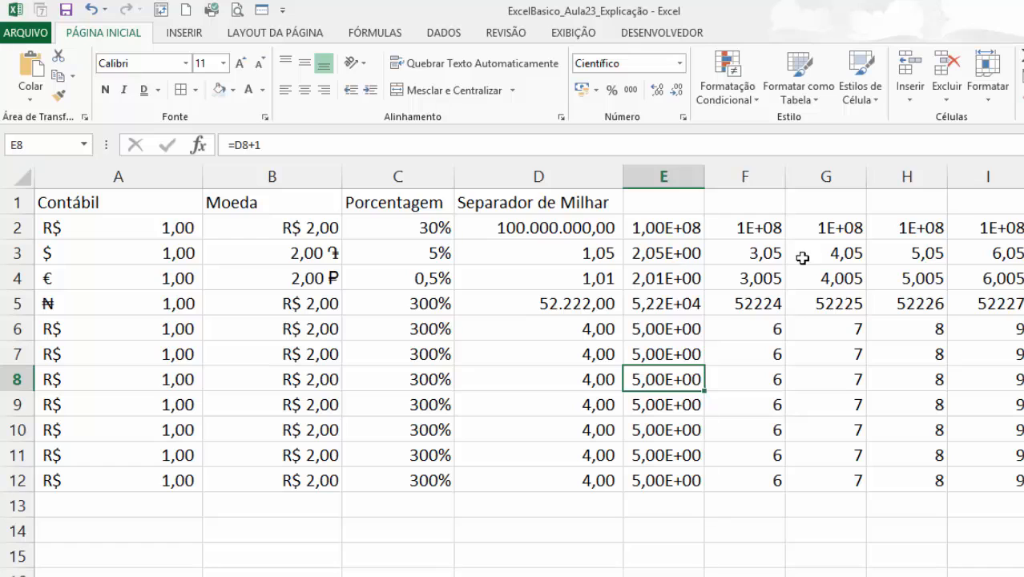
Apply the Número format to cells F2 through F12.
left_click(754, 227)
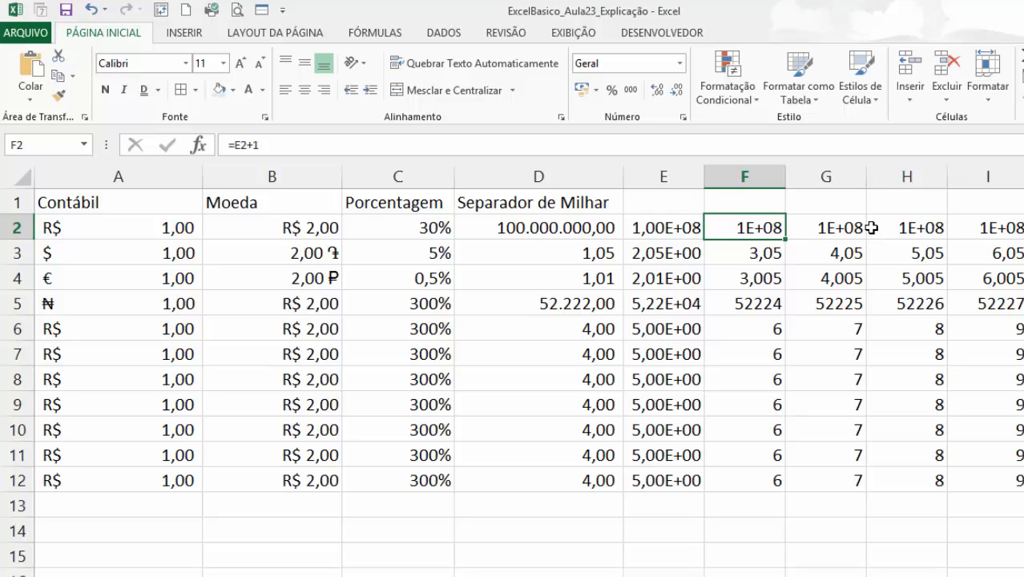
left_click_drag(757, 235, 753, 478)
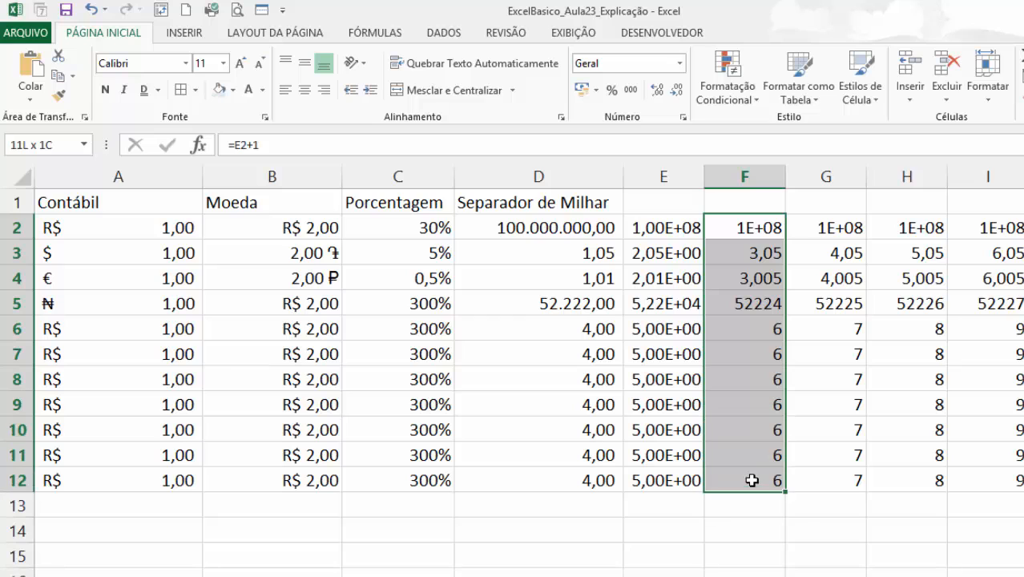
left_click(680, 67)
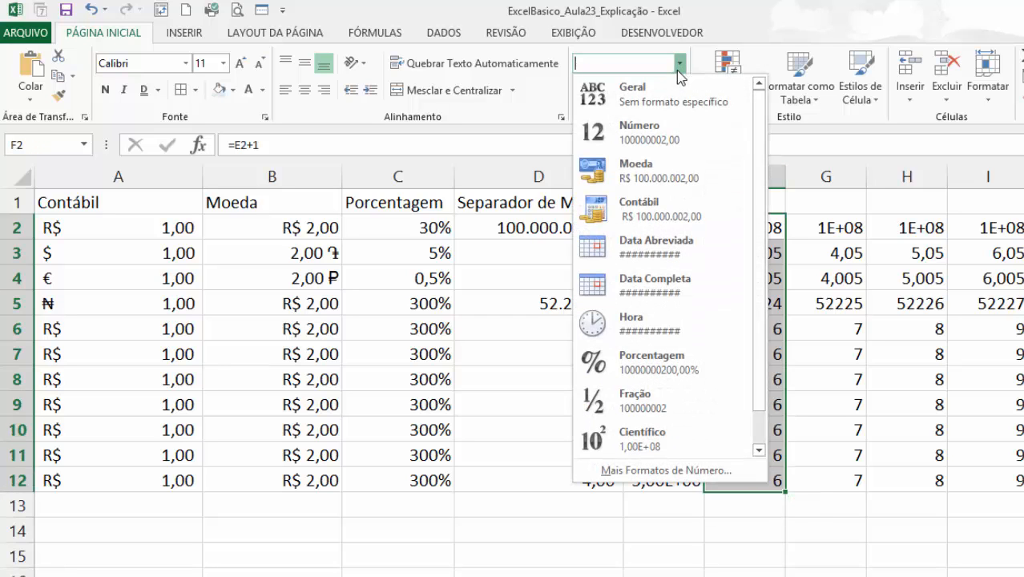
left_click(652, 136)
left_click(712, 323)
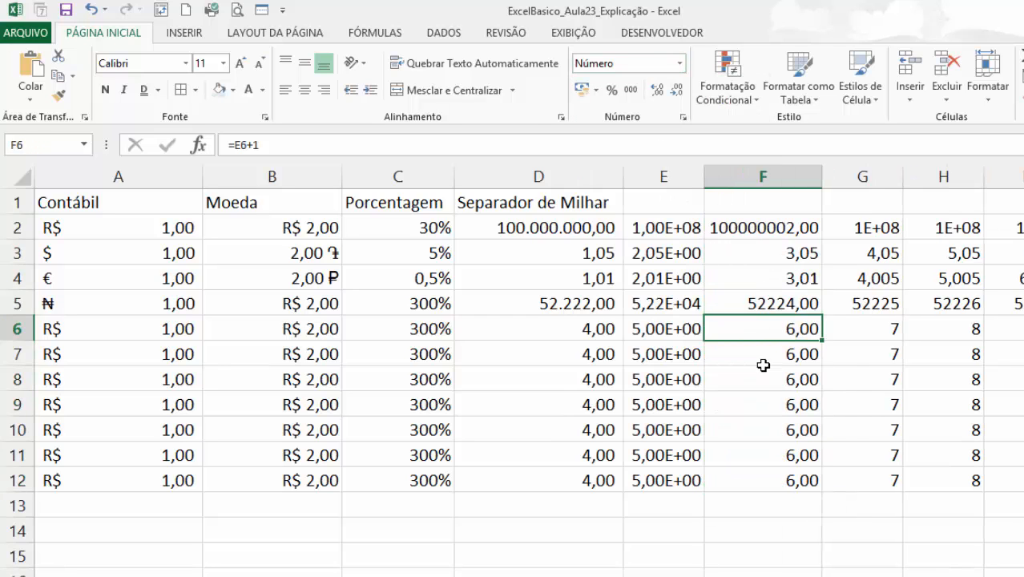
Enter the headers Científico in cell E1 and Números in cell F1.
left_click(656, 206)
type("Ci")
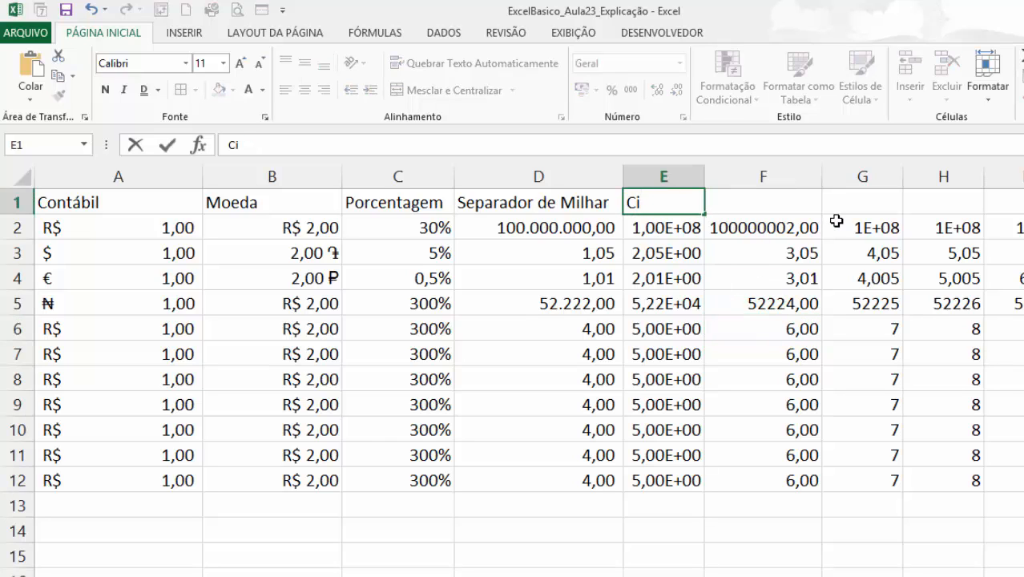
type("ên")
type("tífico")
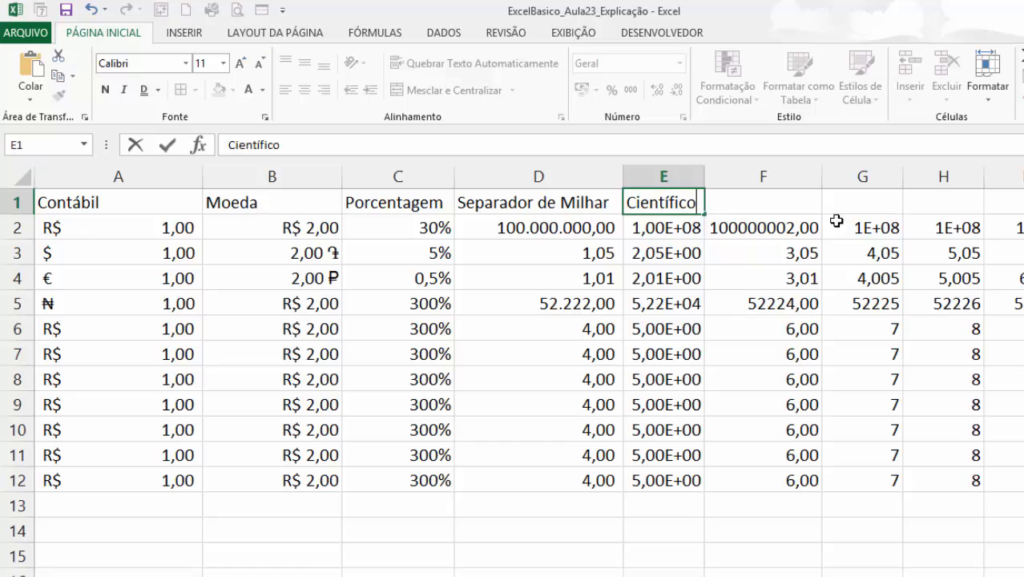
key("Return")
left_click(789, 207)
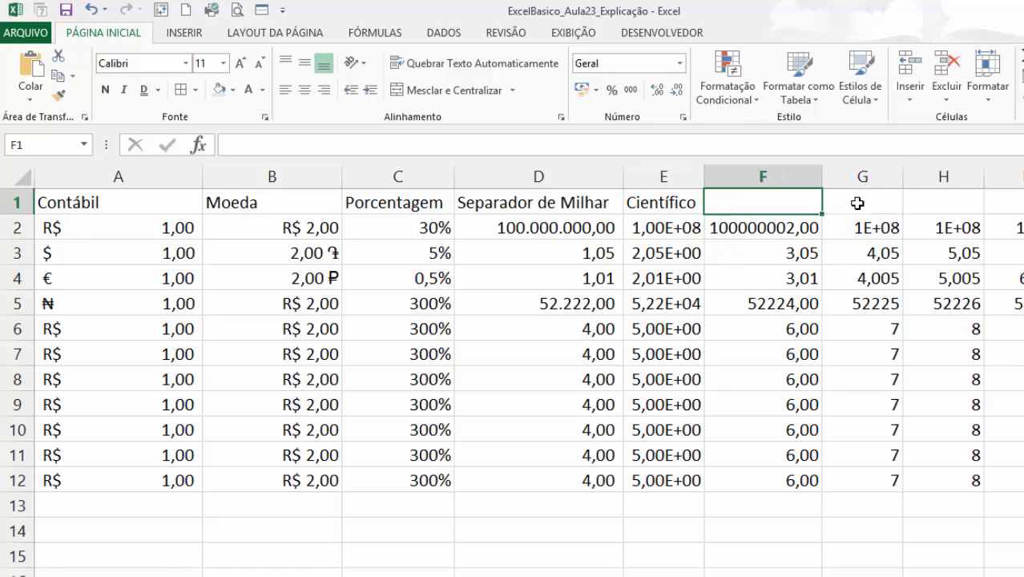
type("Números")
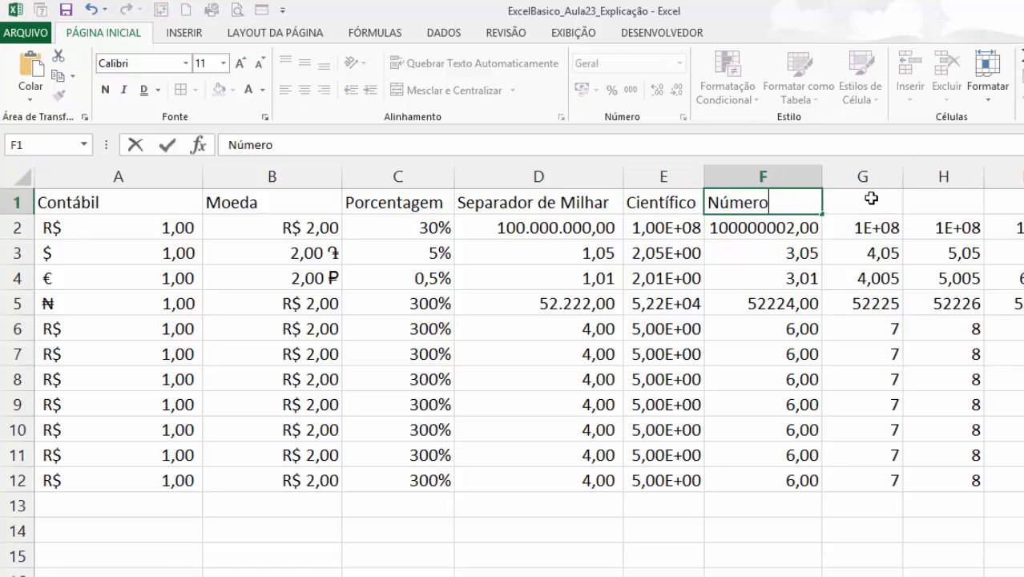
key("Return")
Apply the Fração number format to cells G2 through G12.
left_click(852, 240)
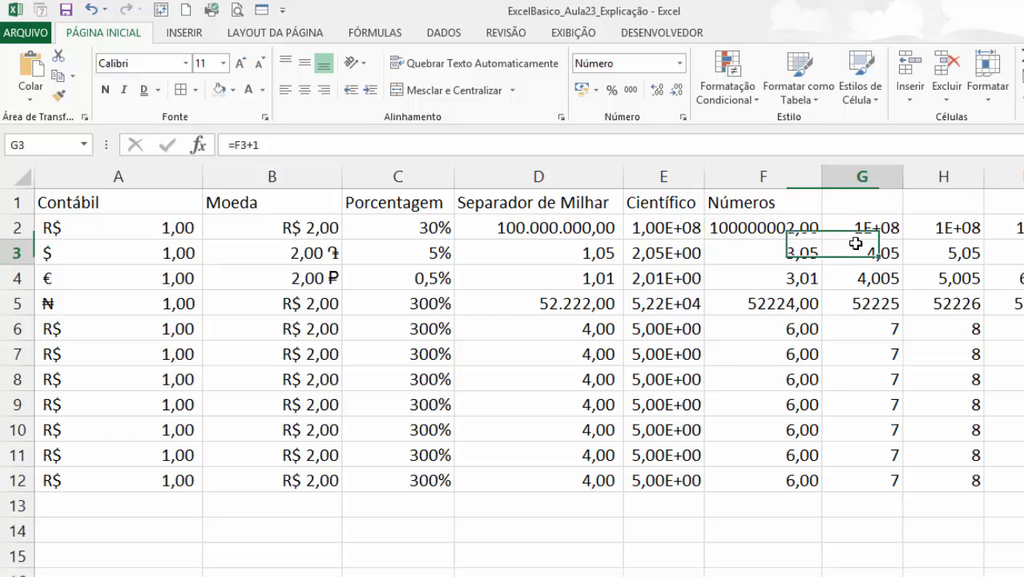
left_click_drag(853, 227, 879, 481)
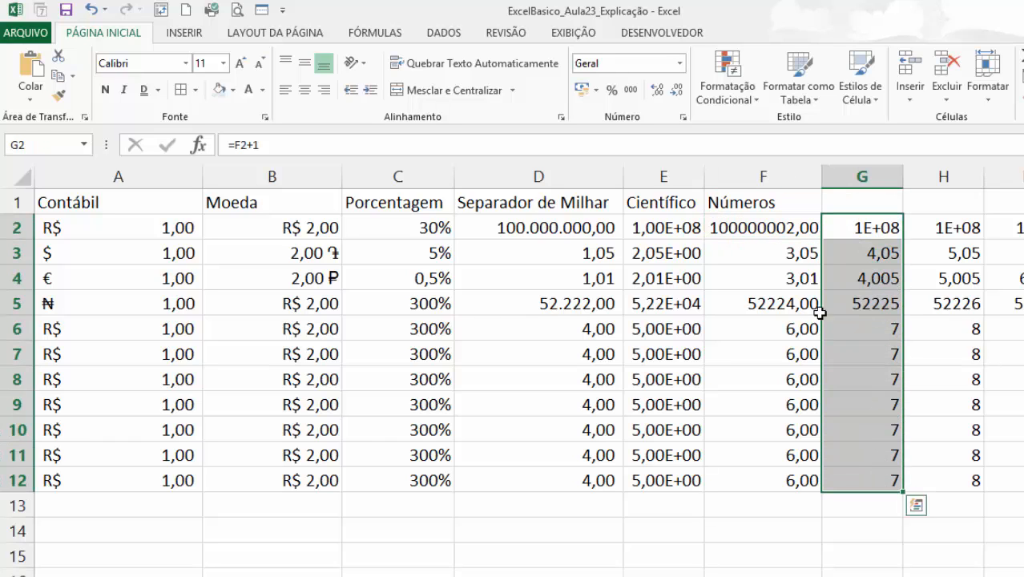
left_click(680, 64)
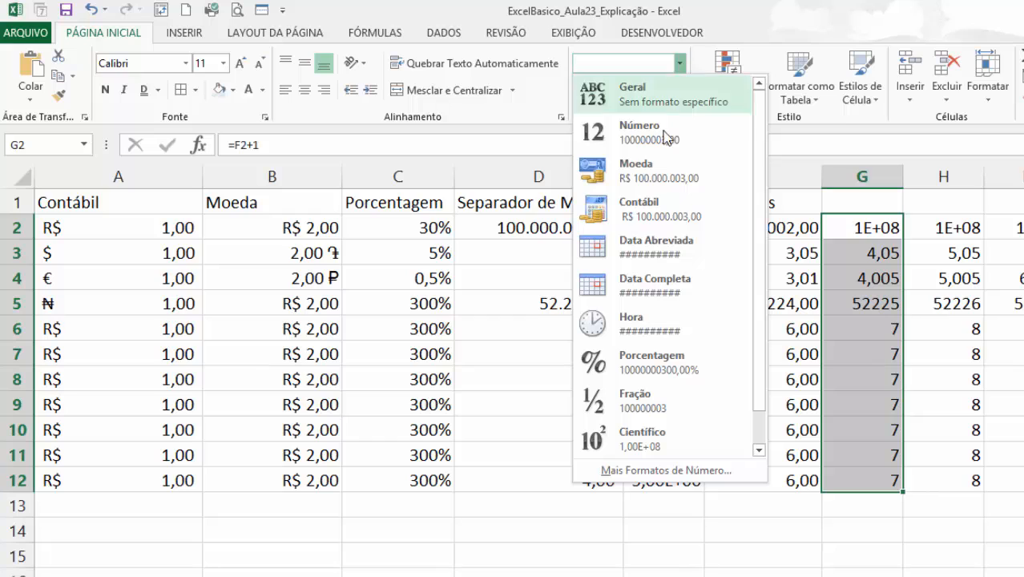
left_click(677, 396)
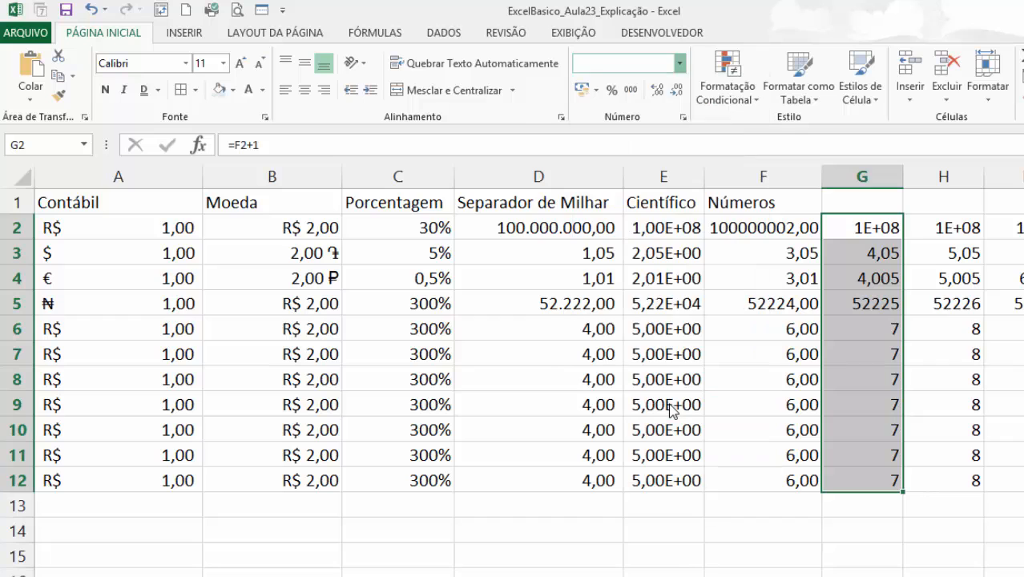
left_click(882, 378)
Enter the fraction 1/2 in cell G6 and reselect the cell.
left_click(893, 353)
left_click(902, 329)
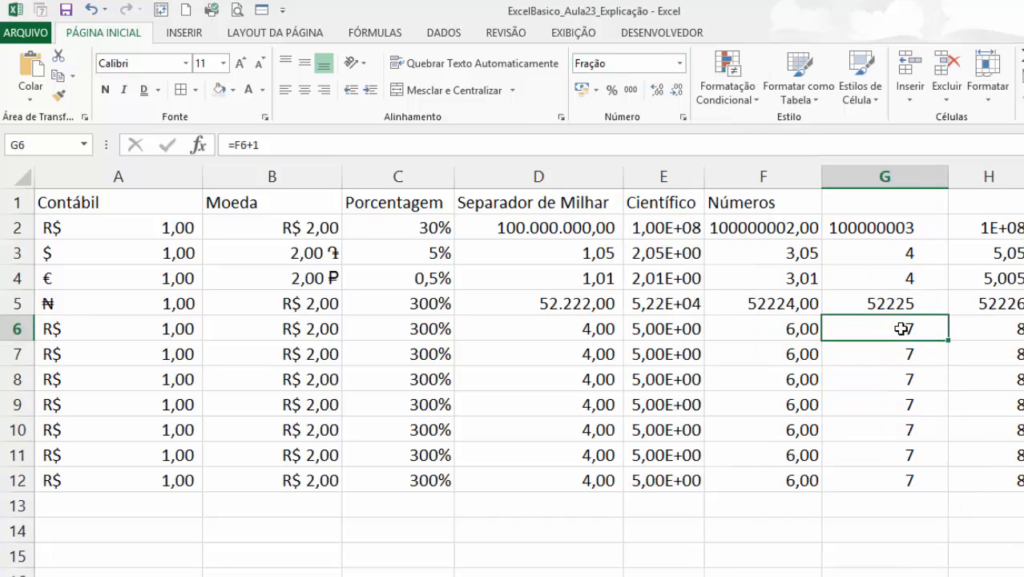
type("1/2")
key("Return")
left_click(917, 321)
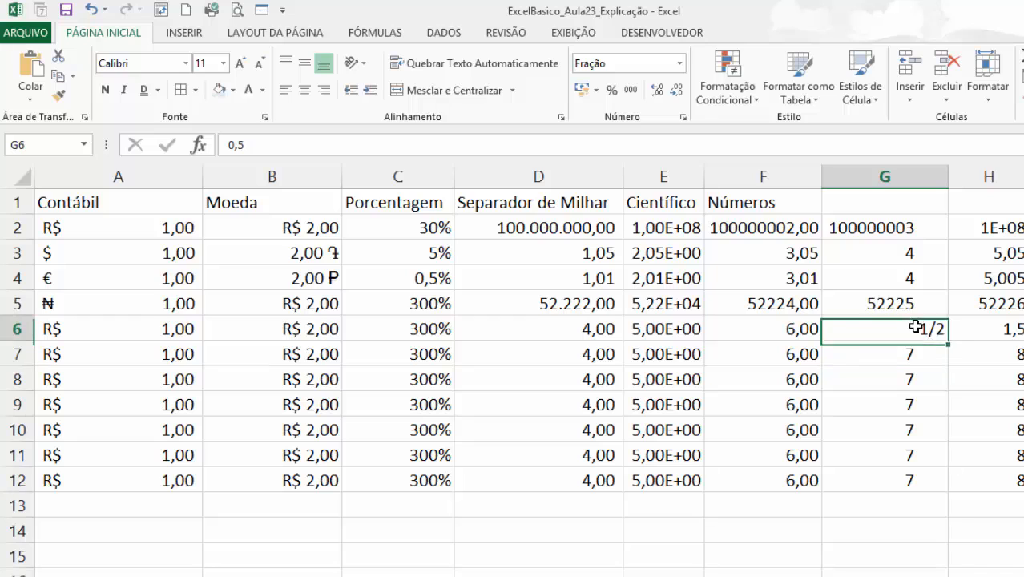
Enter 1,7 in cell G6 and 10/8 in cell G7, and reselect both cells to check their stored values.
type("1,")
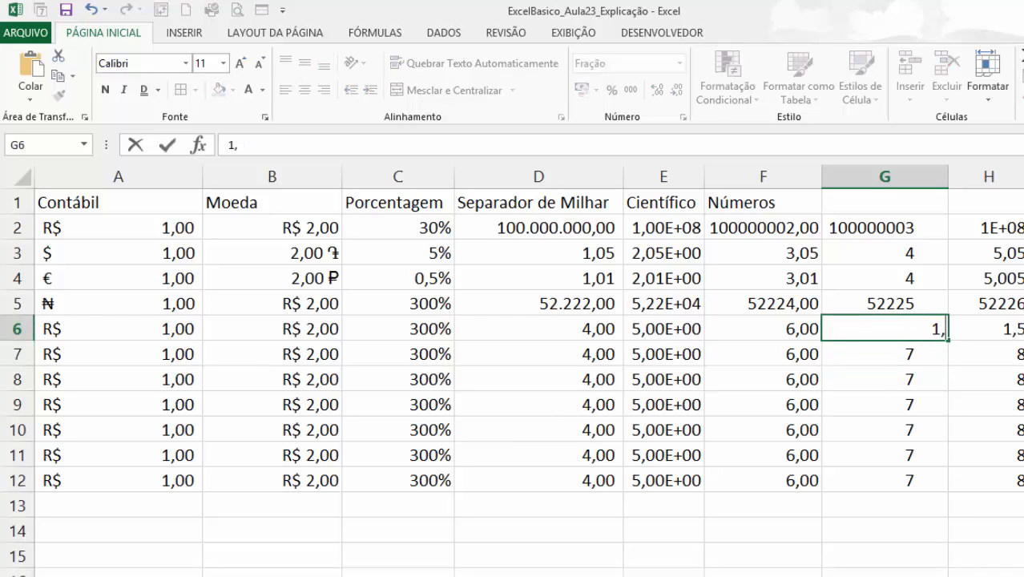
type("7")
key("Return")
type("10")
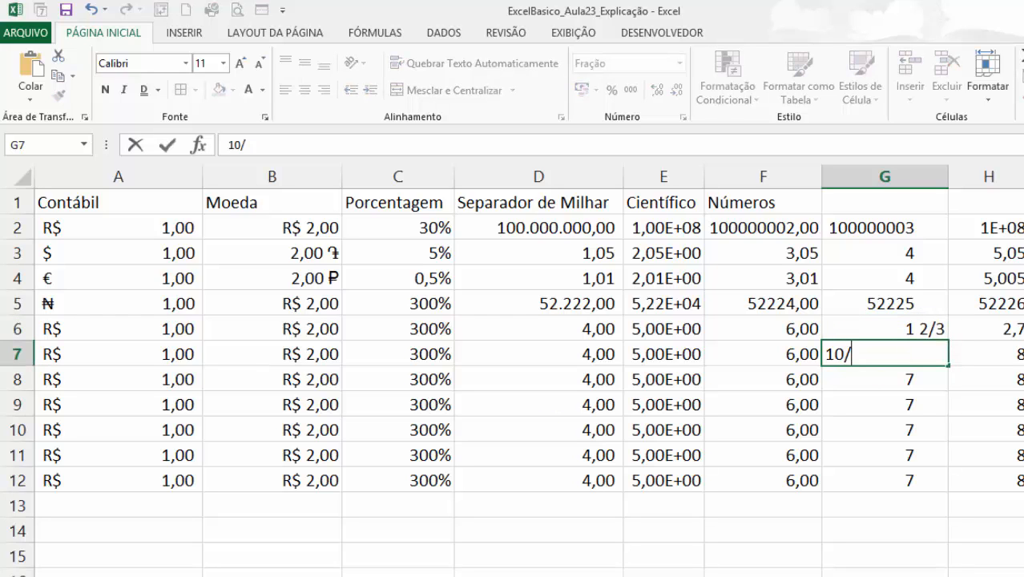
type("/8")
key("Return")
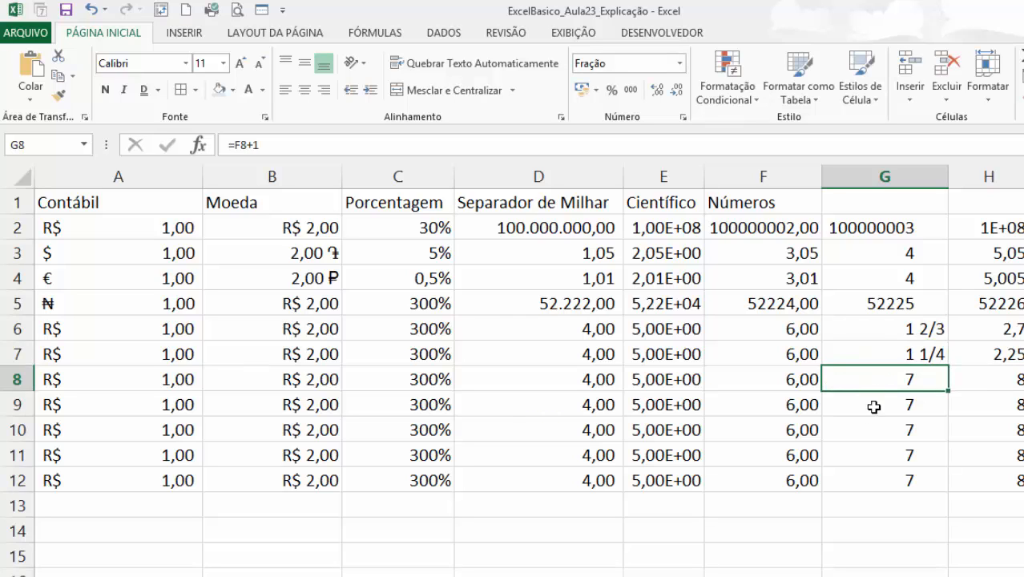
left_click(906, 349)
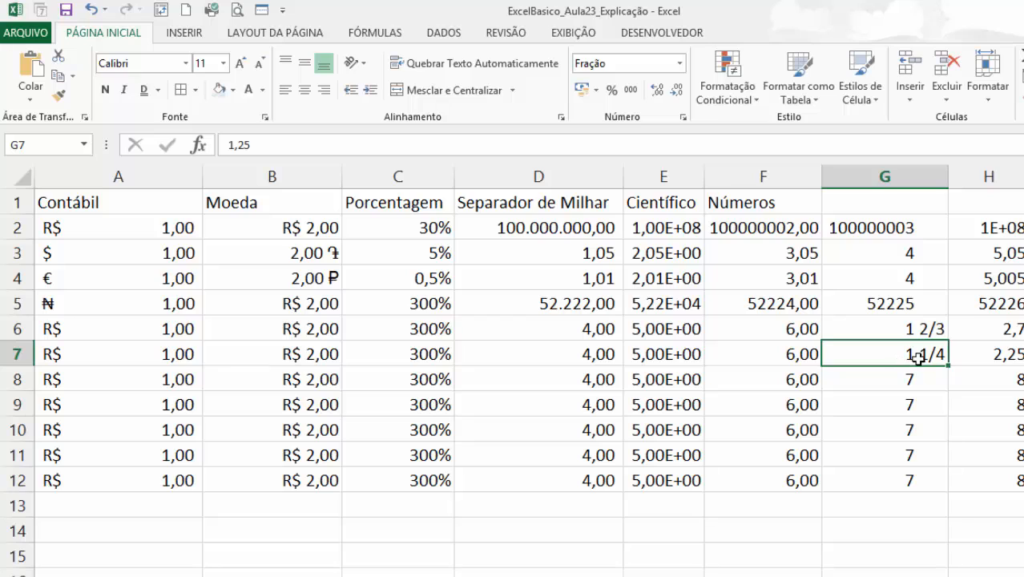
left_click(909, 324)
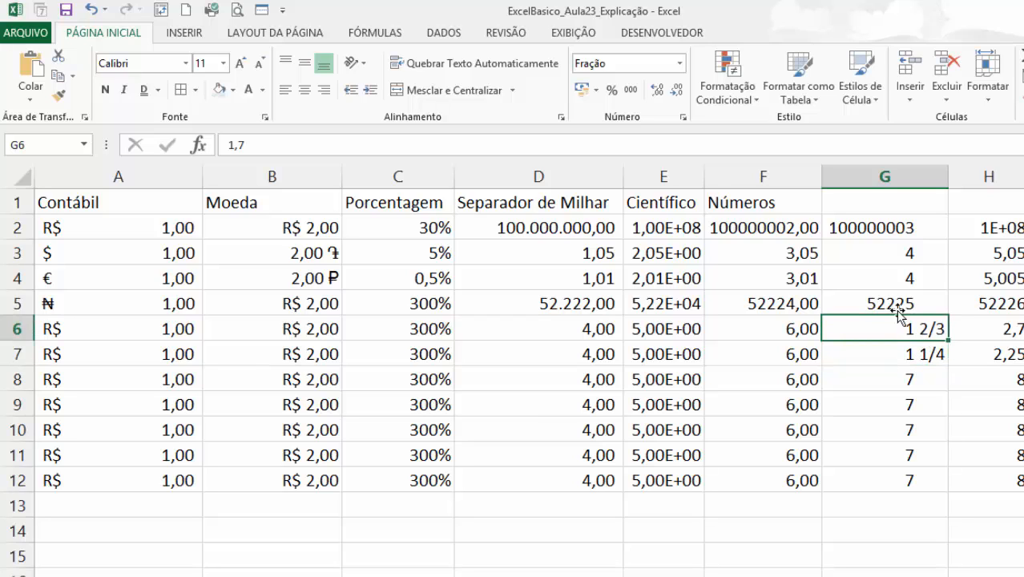
Enter the header Frações in cell G1.
left_click(888, 282)
left_click(879, 200)
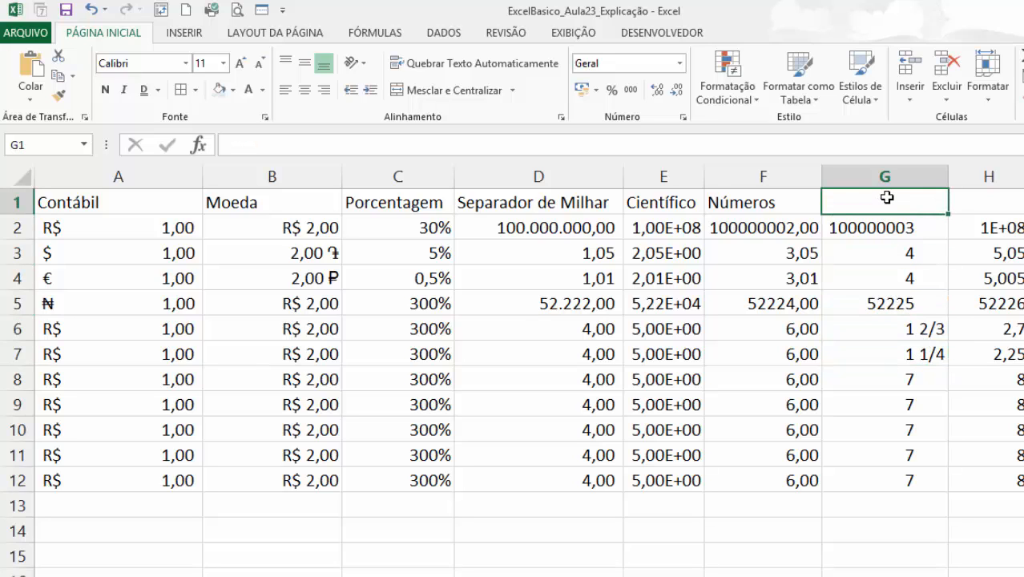
type("Fraçãoes")
key("Return")
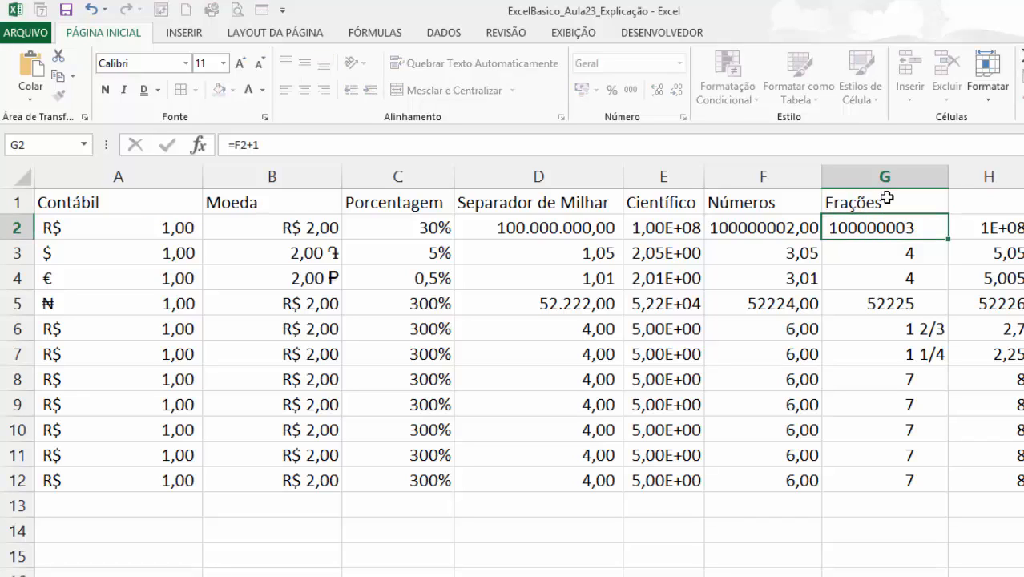
left_click(865, 352)
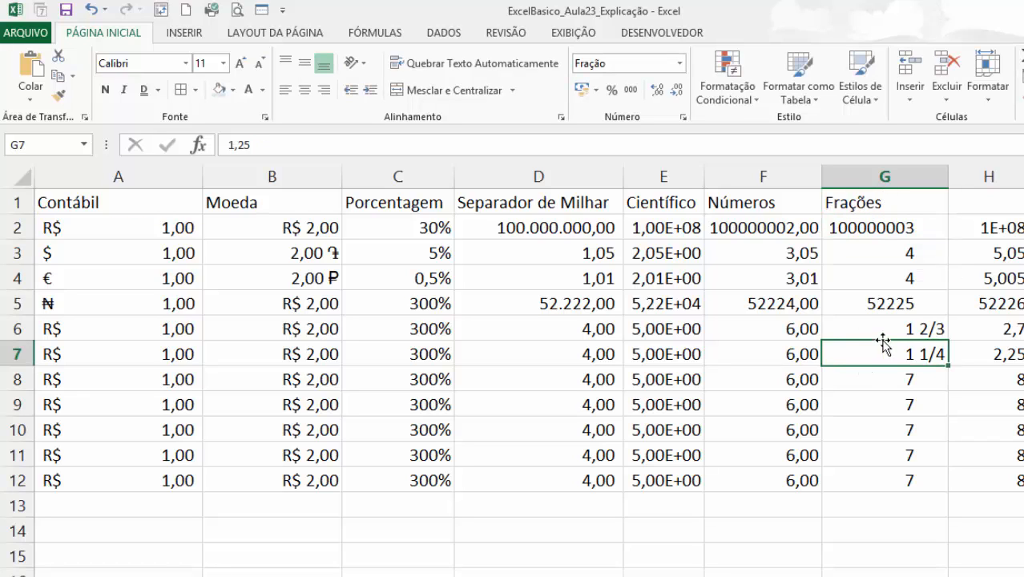
left_click(885, 331)
left_click(885, 343)
left_click(954, 345)
left_click(978, 301)
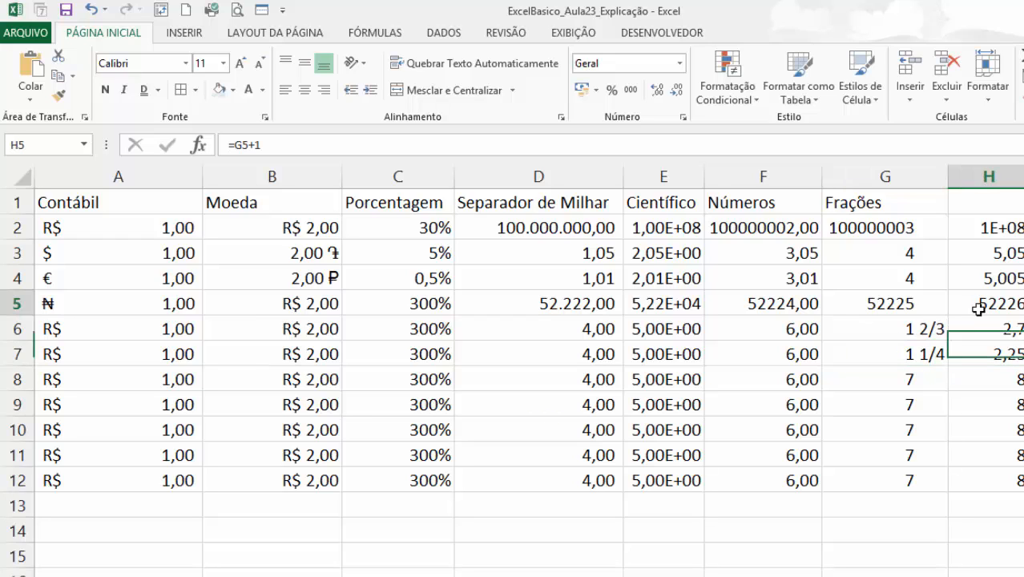
left_click(974, 178)
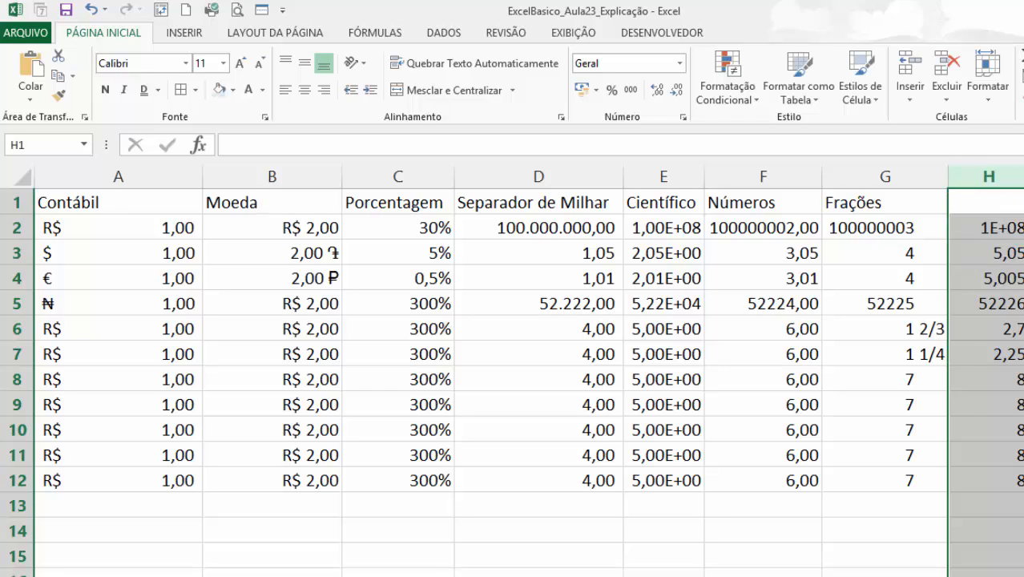
left_click_drag(998, 227, 1016, 480)
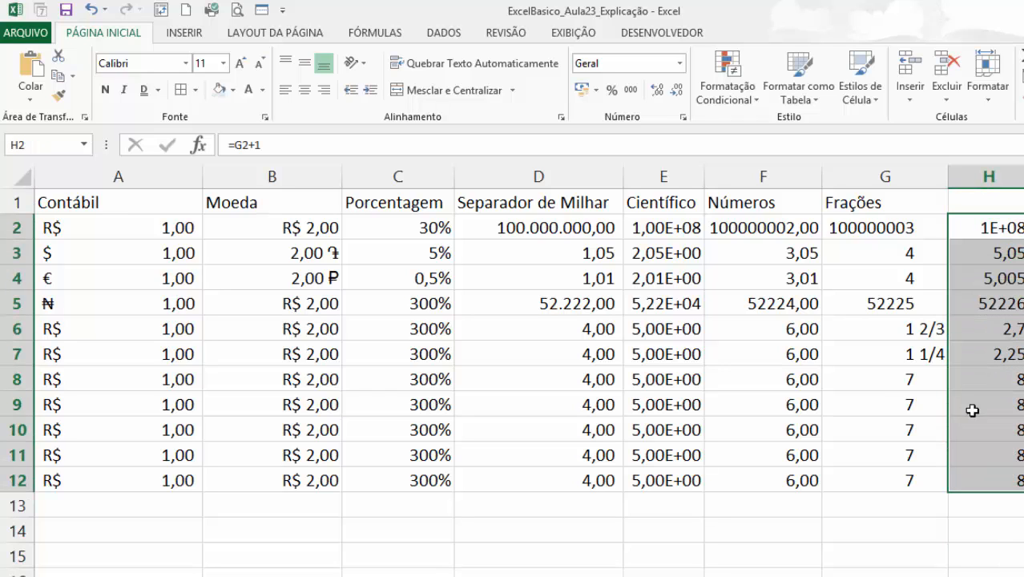
left_click(679, 63)
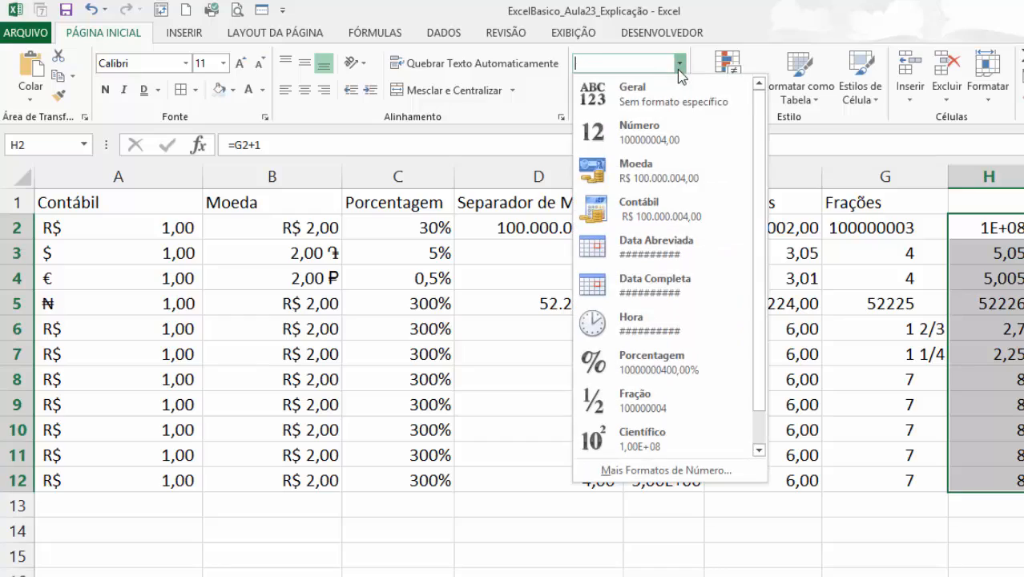
left_click(667, 470)
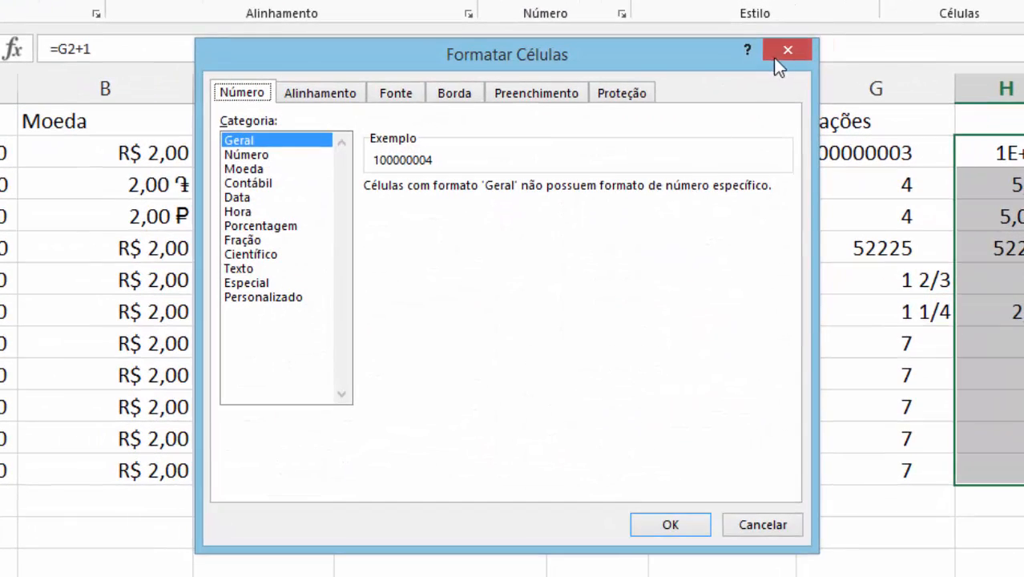
left_click(776, 56)
Clear the contents of cells H2 through H12.
left_click(994, 185)
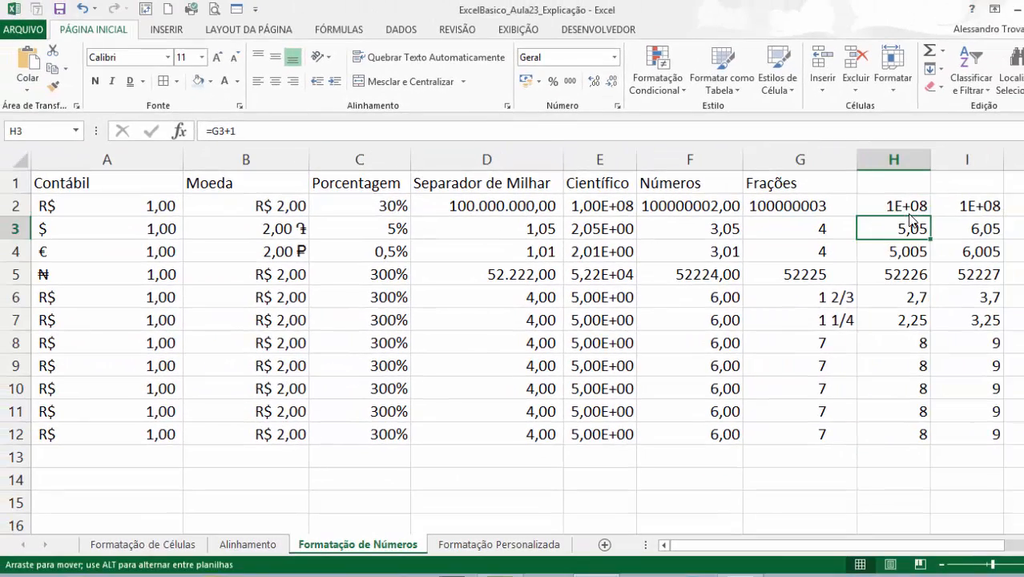
left_click(901, 203)
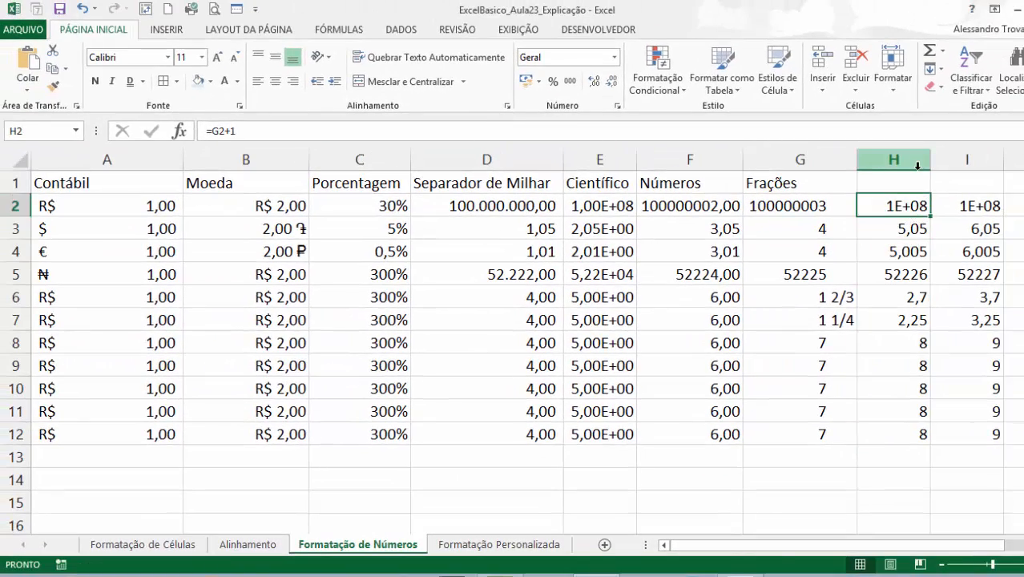
key("ctrl+shift+Down")
key("shift+Up")
key("shift+Up")
key("shift+Up")
key("shift+Up")
key("shift+Up")
key("shift+Up")
key("shift+Up")
key("shift+Up")
key("shift+Up")
key("shift+Up")
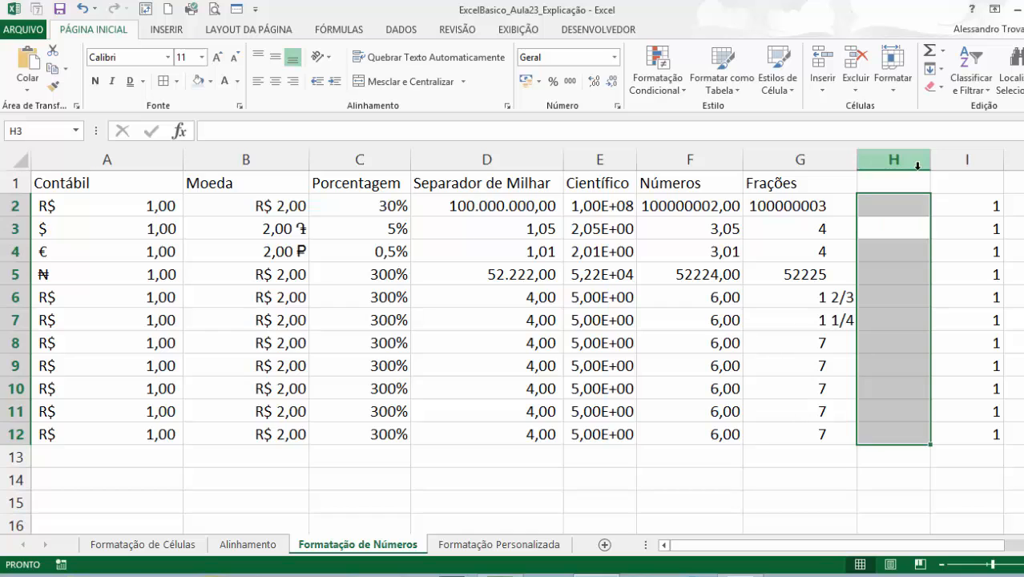
Enter the numbers 1, 2, 3, 4 and 5 in cells H2 through H6.
type("1")
key("Return")
type("2")
key("Return")
type("3")
key("Return")
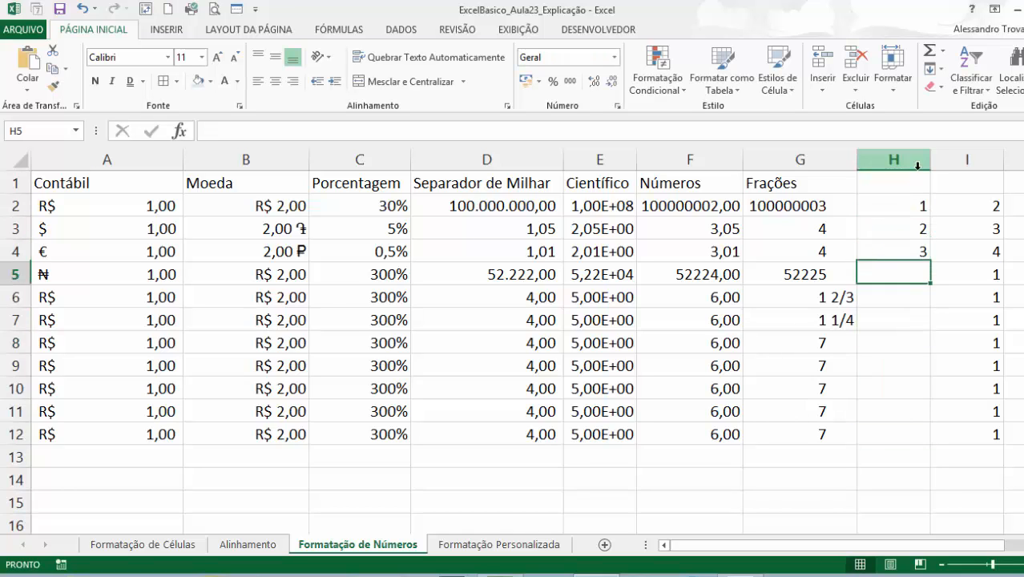
type("4")
key("Return")
type("5")
key("Return")
Try a SOMA total of H2:H6 in cell H7 and delete the formula.
type("=soma(")
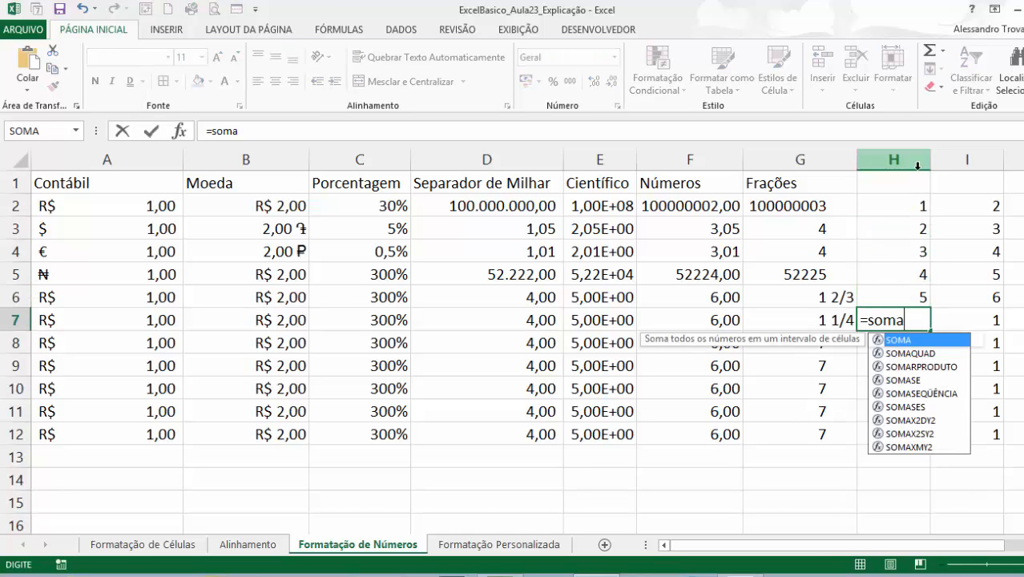
key("Up")
key("shift+Up")
key("shift+Up")
key("shift+Up")
key("shift+Up")
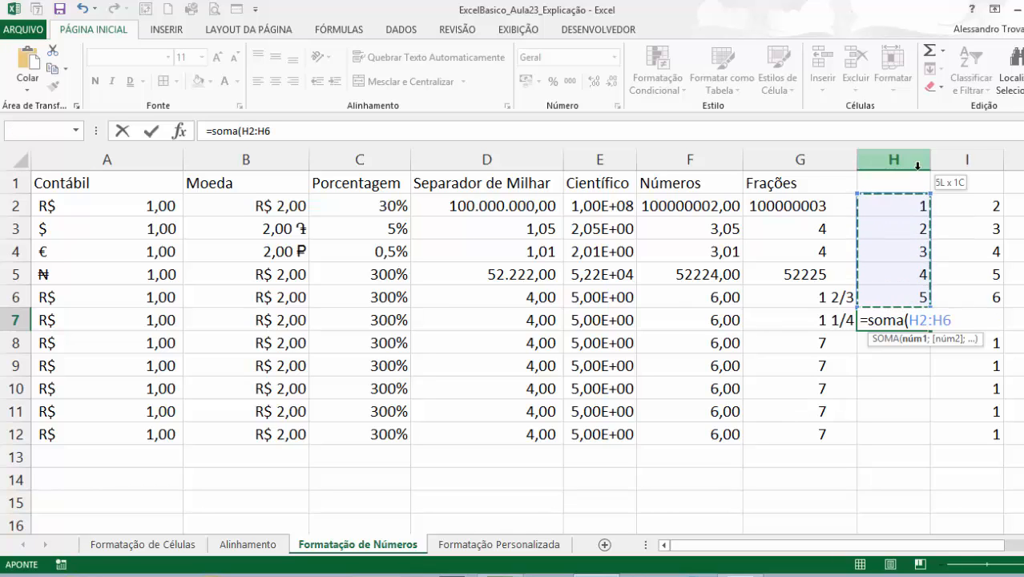
key("Return")
key("Up")
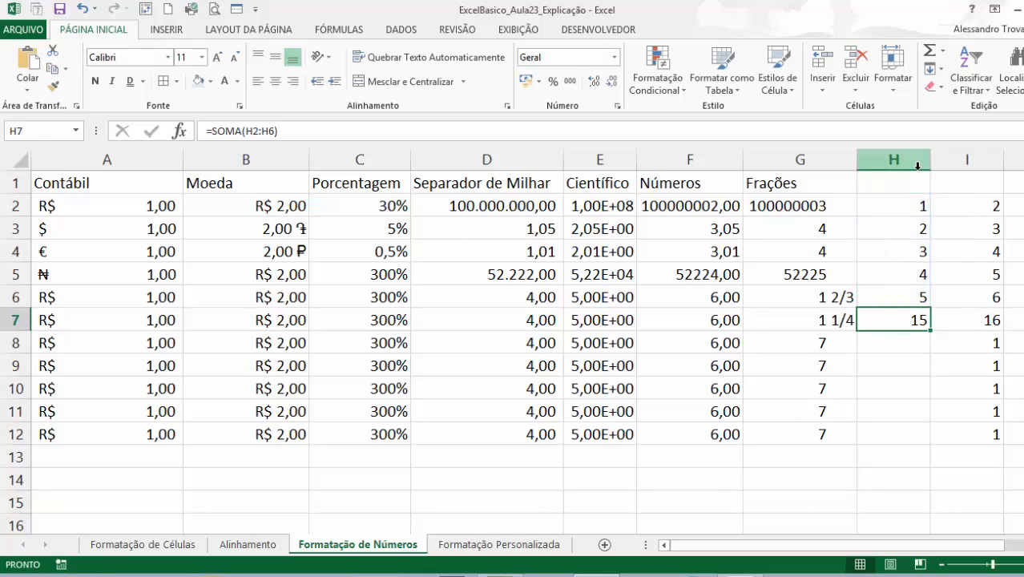
key("Delete")
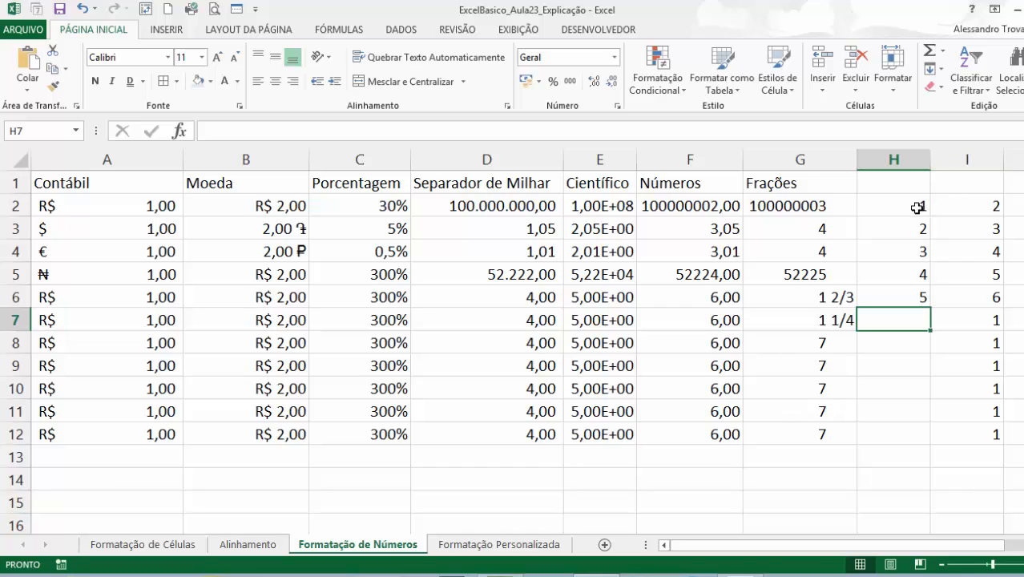
Apply the Texto number format to cells H2 through H12.
left_click_drag(914, 207, 896, 432)
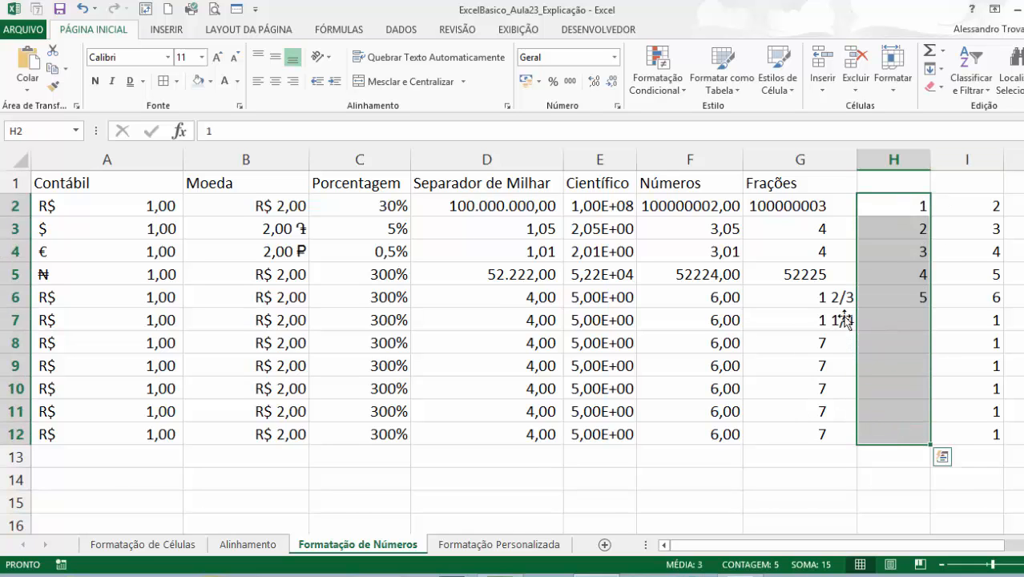
left_click(614, 57)
scroll(591, 320, "down", 1)
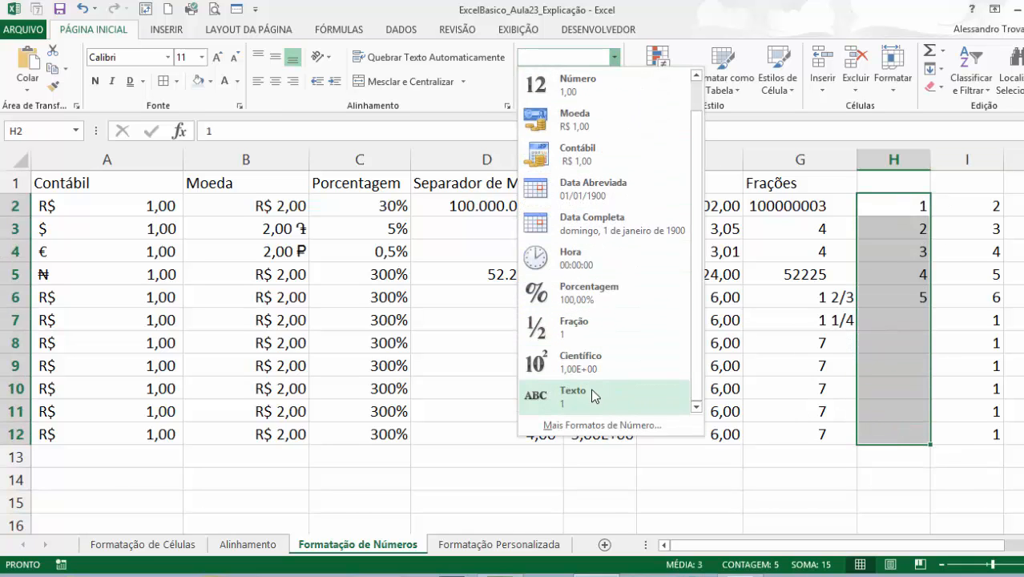
left_click(590, 389)
Enter =soma(H2:H6 in cell H7 without a closing parenthesis, and autofit the width of column H.
left_click(877, 346)
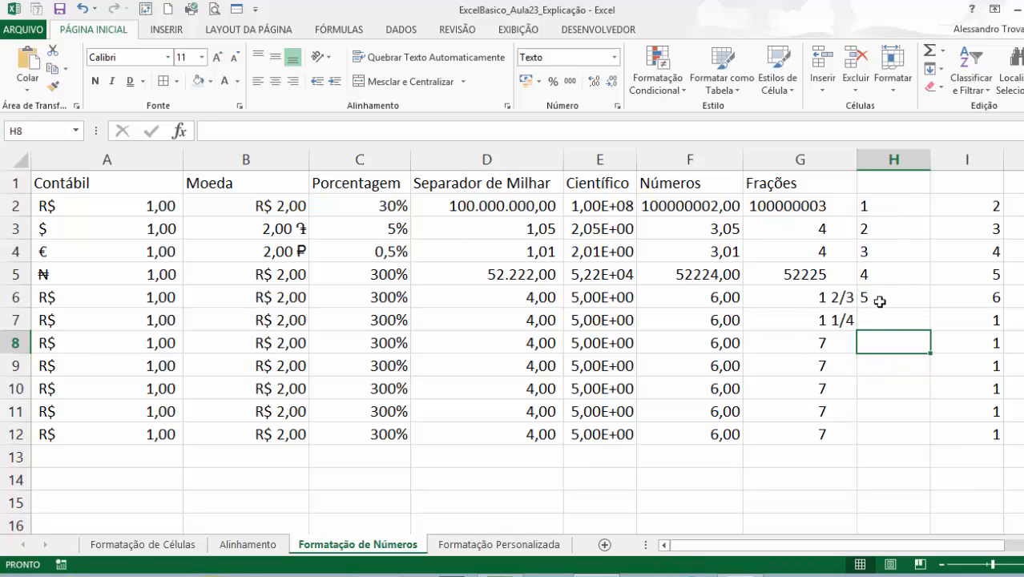
key("Up")
type("=soma")
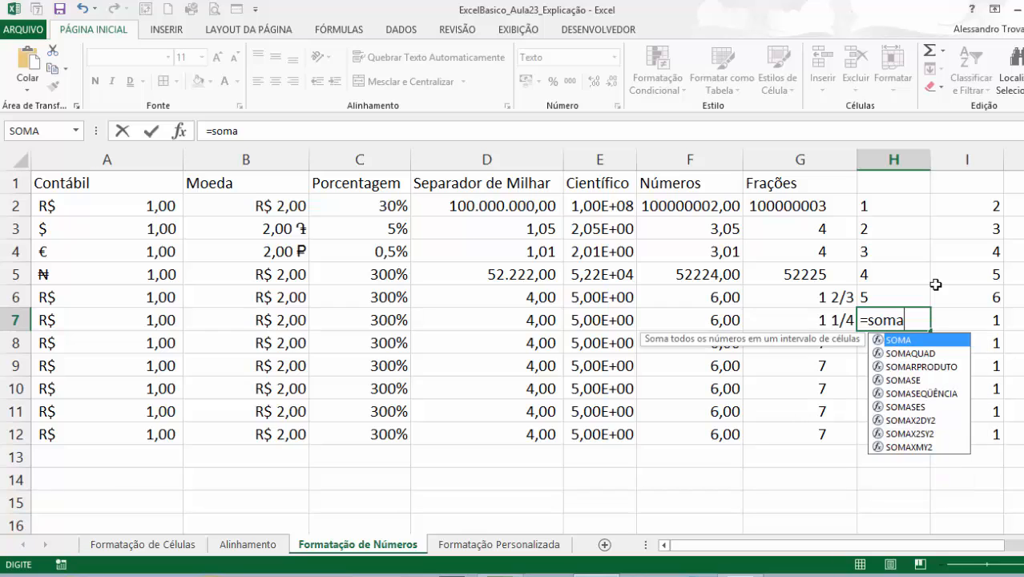
type("(")
key("Up")
key("shift+Up")
key("shift+Up")
key("shift+Up")
key("shift+Up")
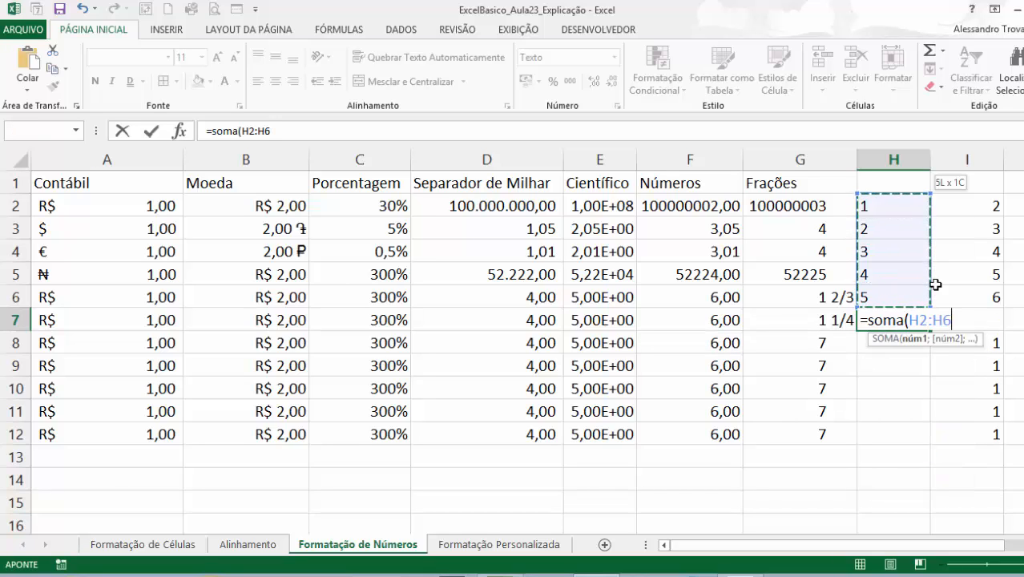
key("Return")
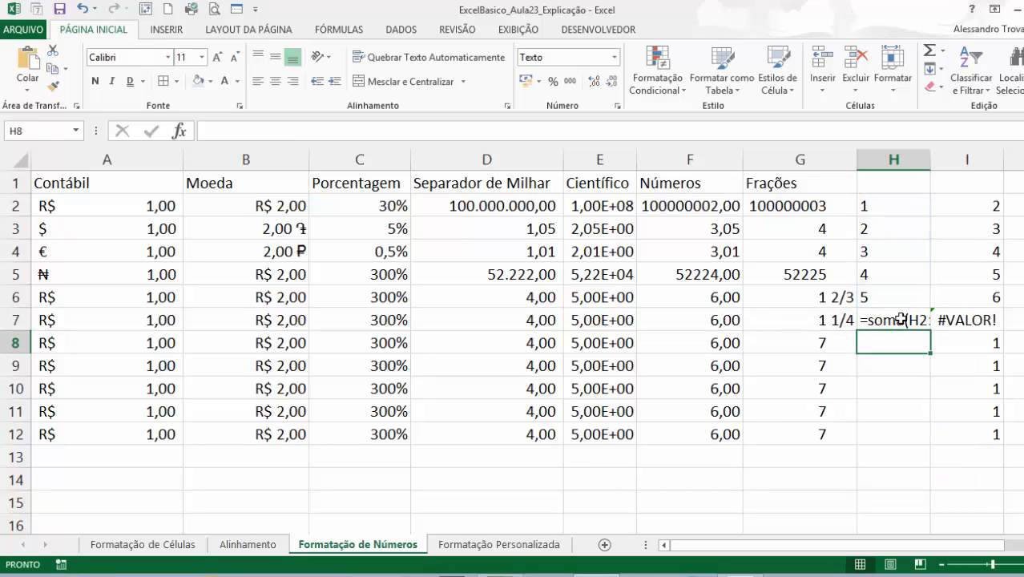
double_click(929, 160)
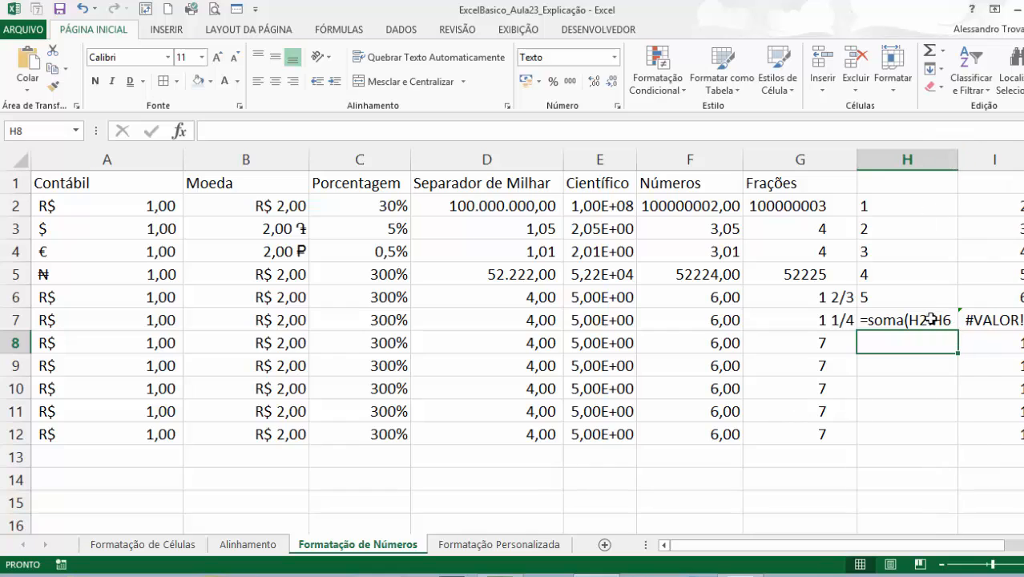
left_click(901, 318)
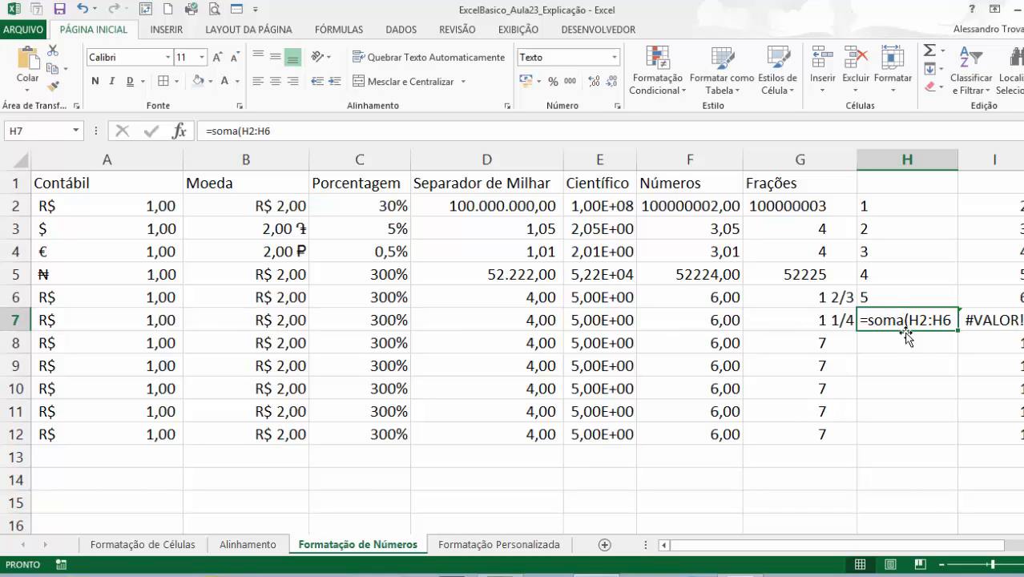
Apply the Número format to cells H2 through H12.
left_click_drag(891, 210, 916, 430)
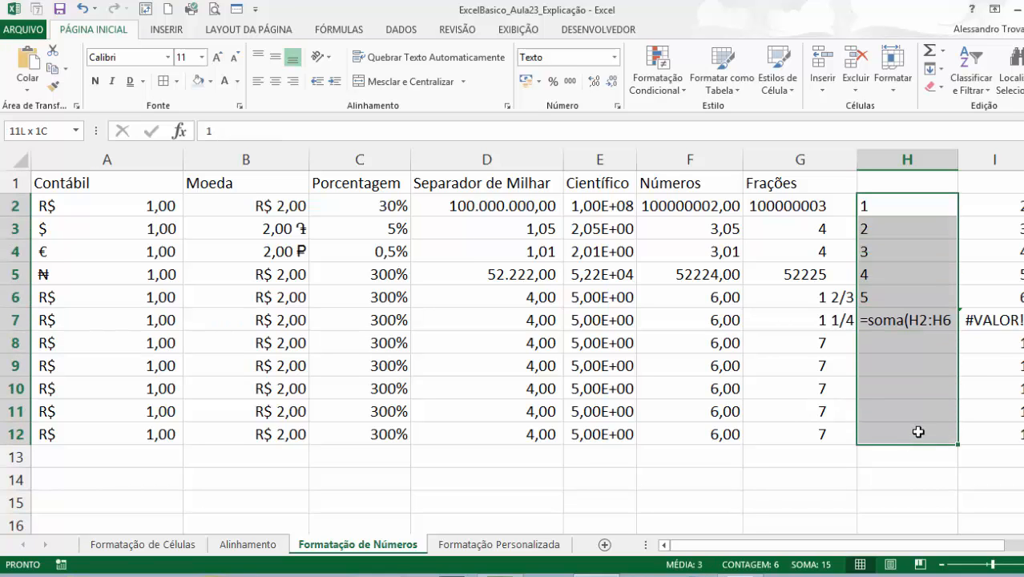
left_click(613, 57)
left_click(606, 108)
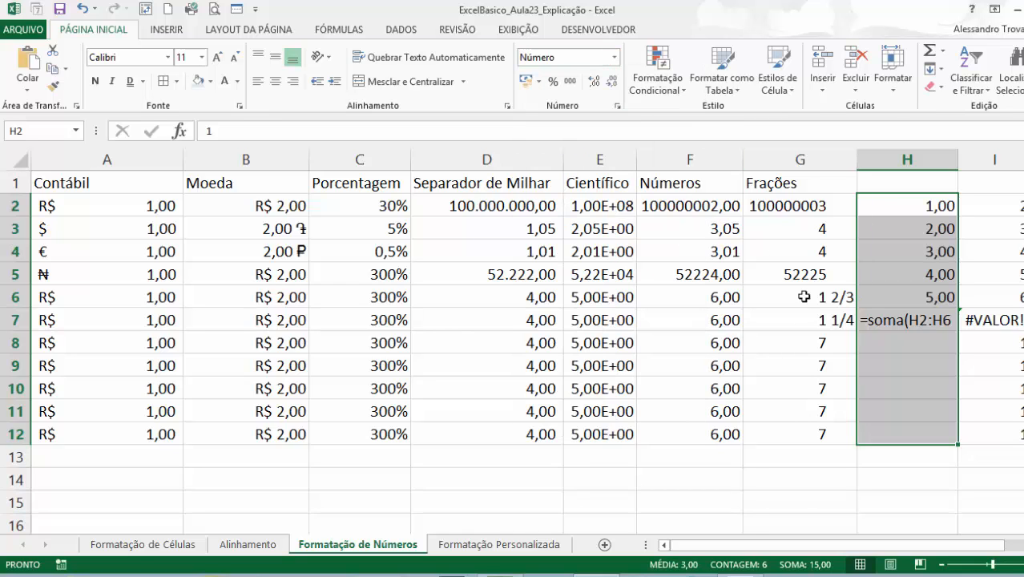
Complete the formula in cell H7 as =soma(H2:H6) and select the empty header cell H1.
left_click(907, 318)
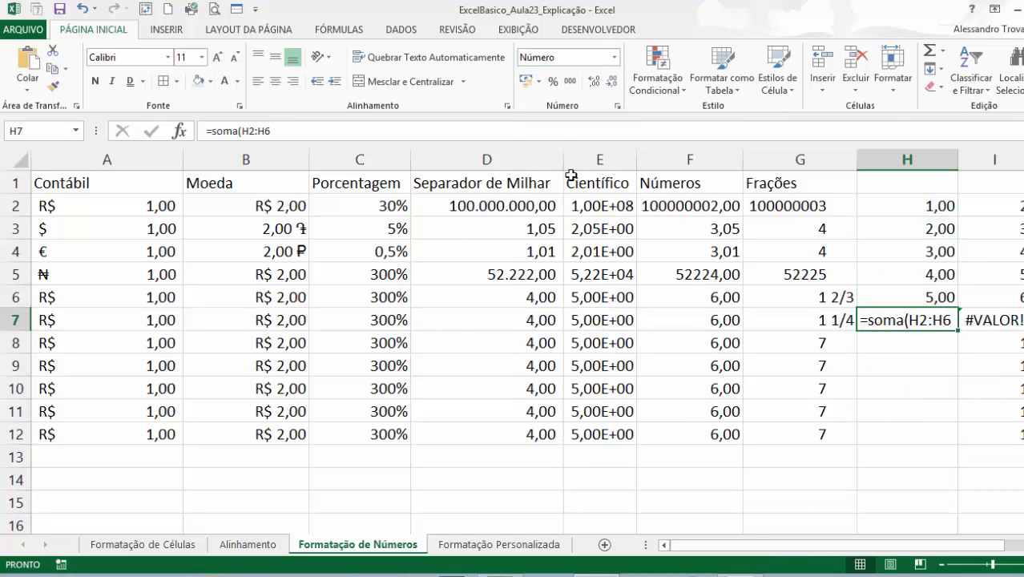
left_click(281, 133)
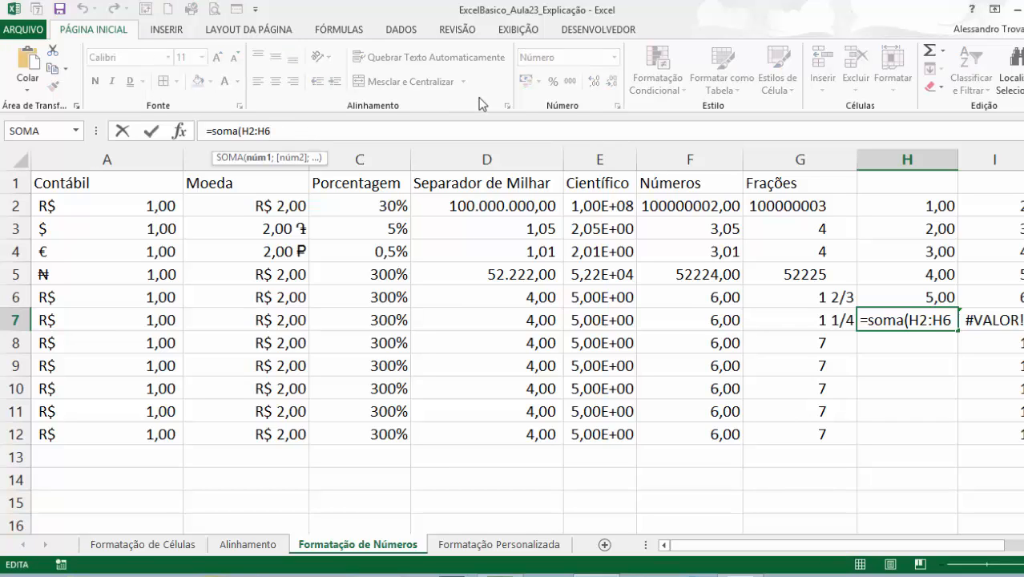
type(")")
key("Return")
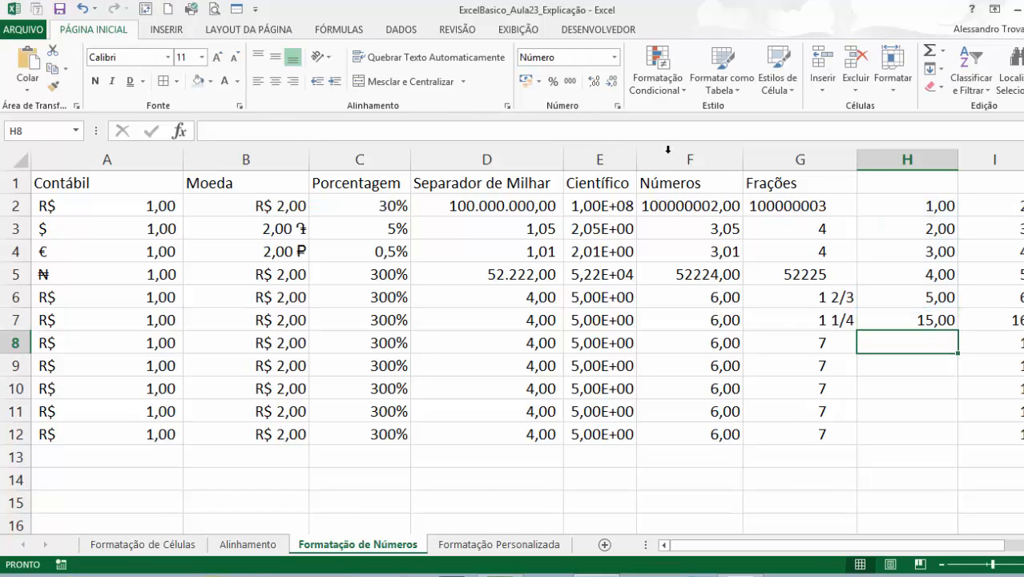
left_click(888, 321)
left_click(875, 176)
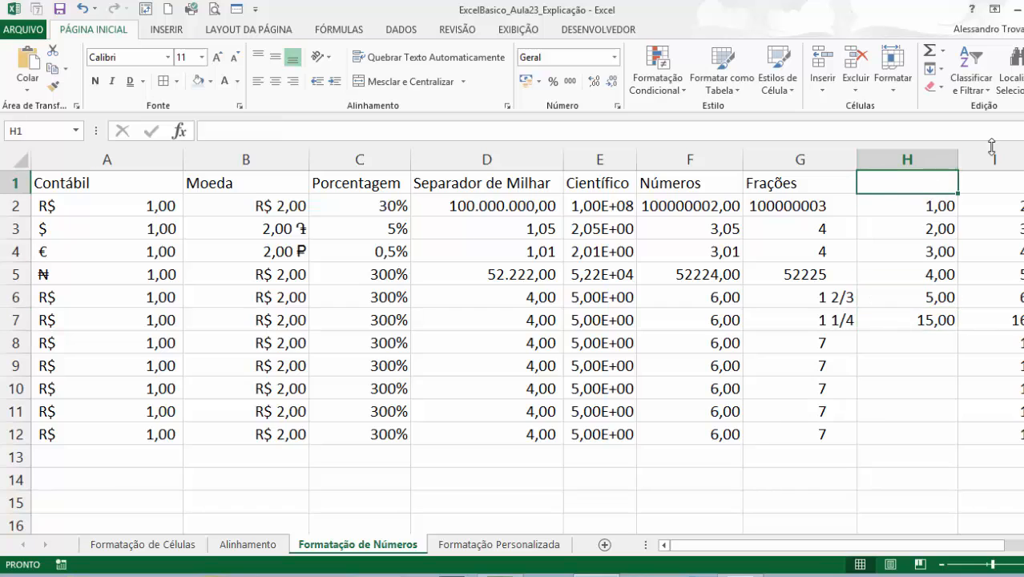
Enter the header Texto in cell H1 and fill the header cells A1 through H1 with light orange.
type("Texto")
key("Return")
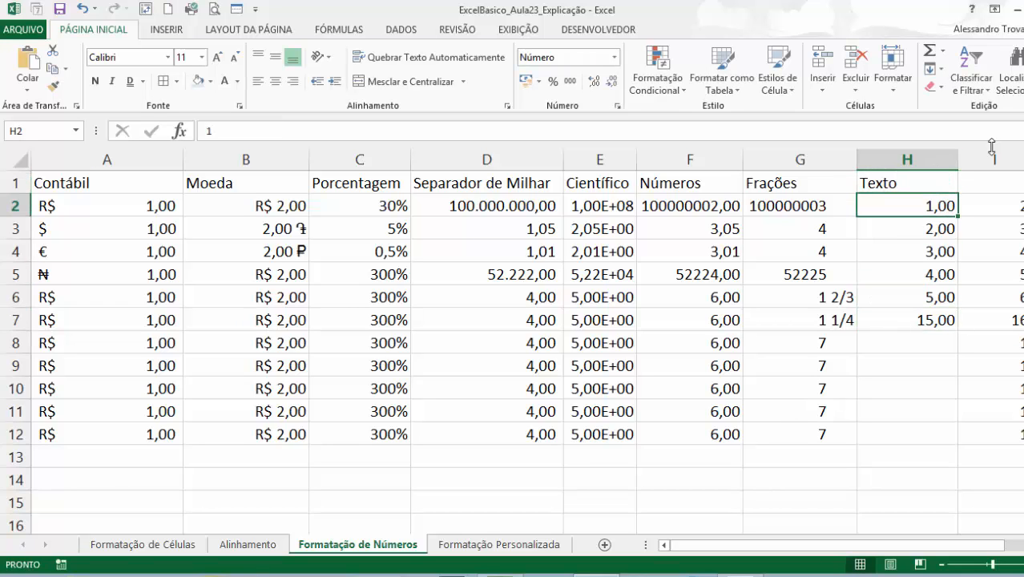
left_click(934, 250)
left_click_drag(909, 189, 104, 177)
left_click(210, 81)
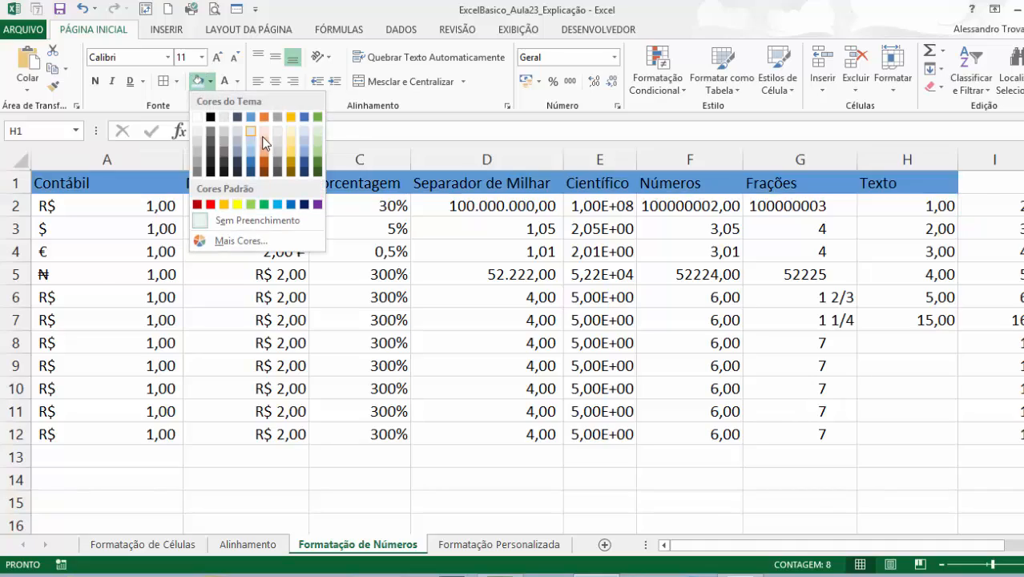
left_click(265, 144)
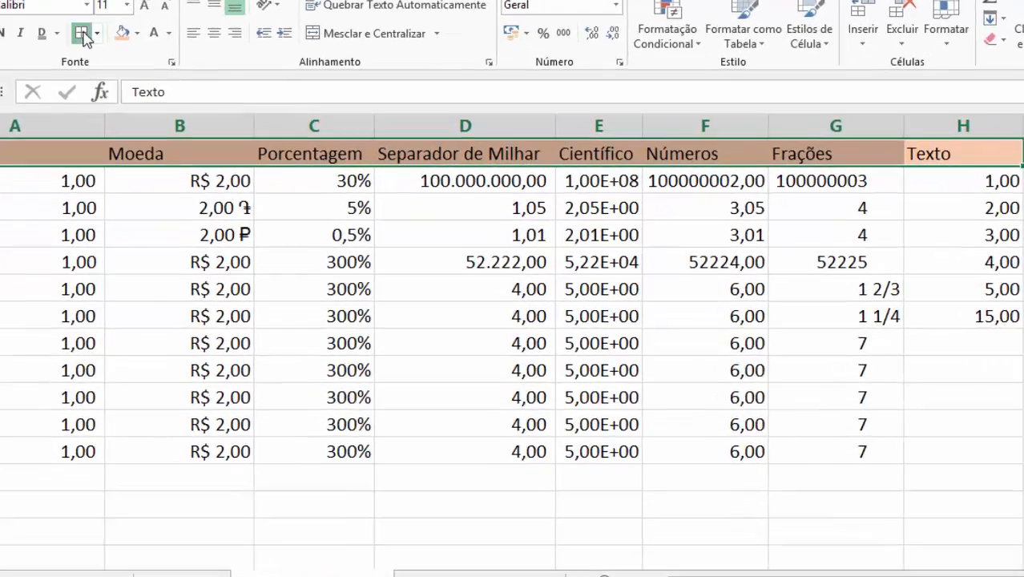
Apply outline and inside borders to the header cells A1 through H1.
left_click(183, 104)
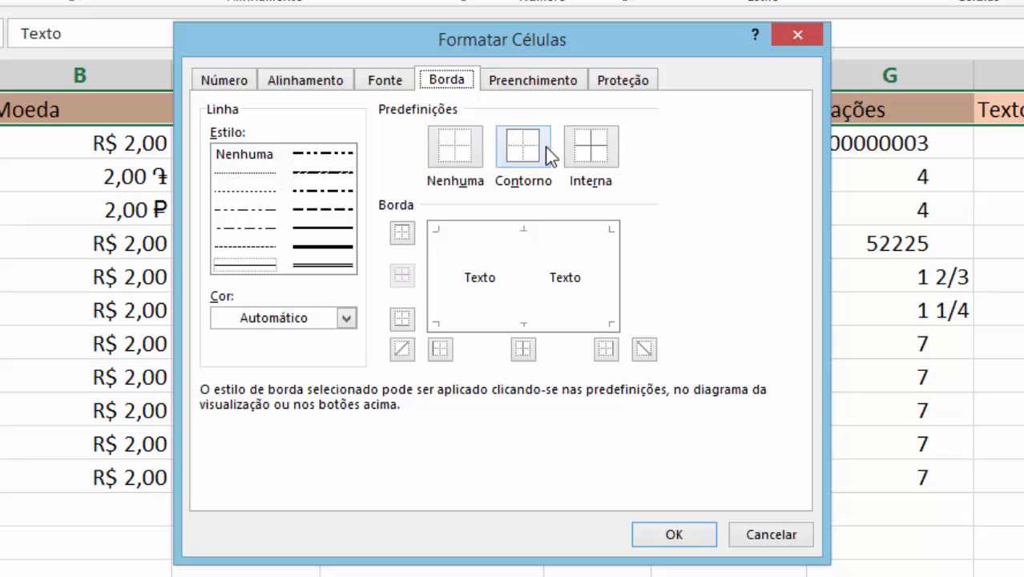
left_click(545, 148)
left_click(590, 157)
left_click(661, 536)
left_click(787, 368)
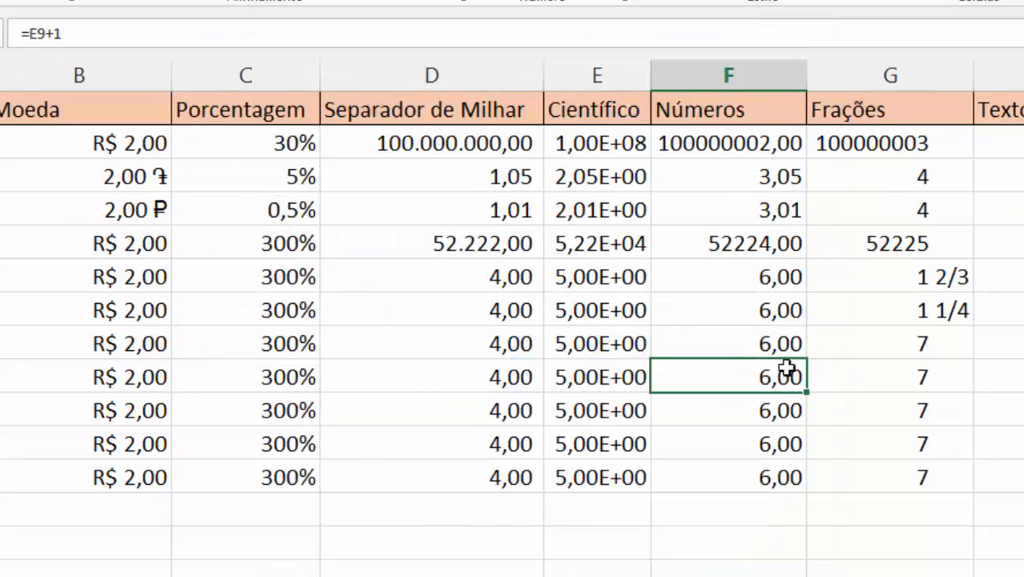
left_click(889, 377)
left_click(1006, 377)
left_click(889, 377)
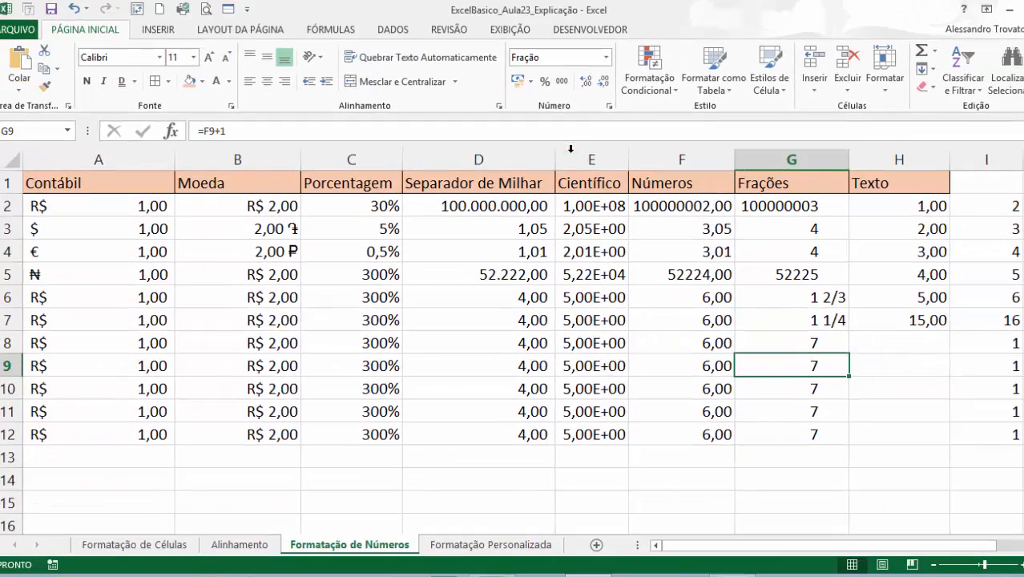
left_click(595, 318)
Try the Número category in Format Cells for I2 through I12, raising the decimal places to 6 and returning them to 2.
left_click_drag(982, 207, 1017, 432)
left_click(606, 57)
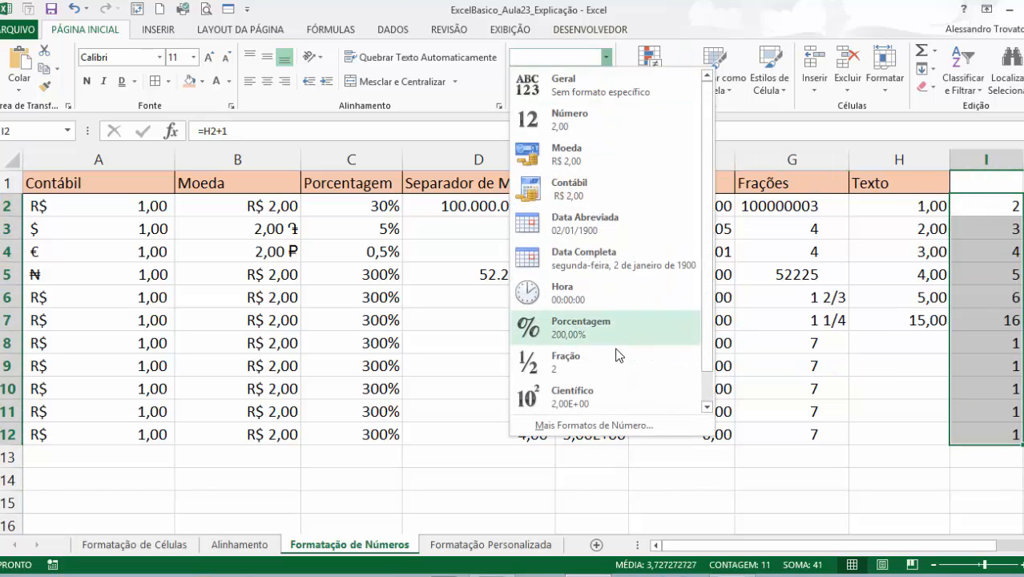
left_click(575, 426)
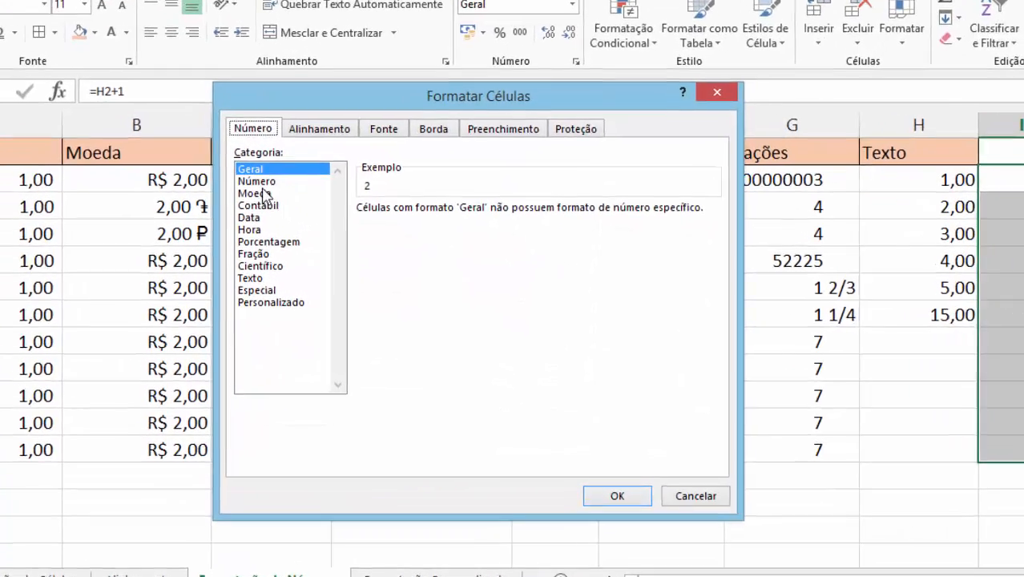
left_click(303, 207)
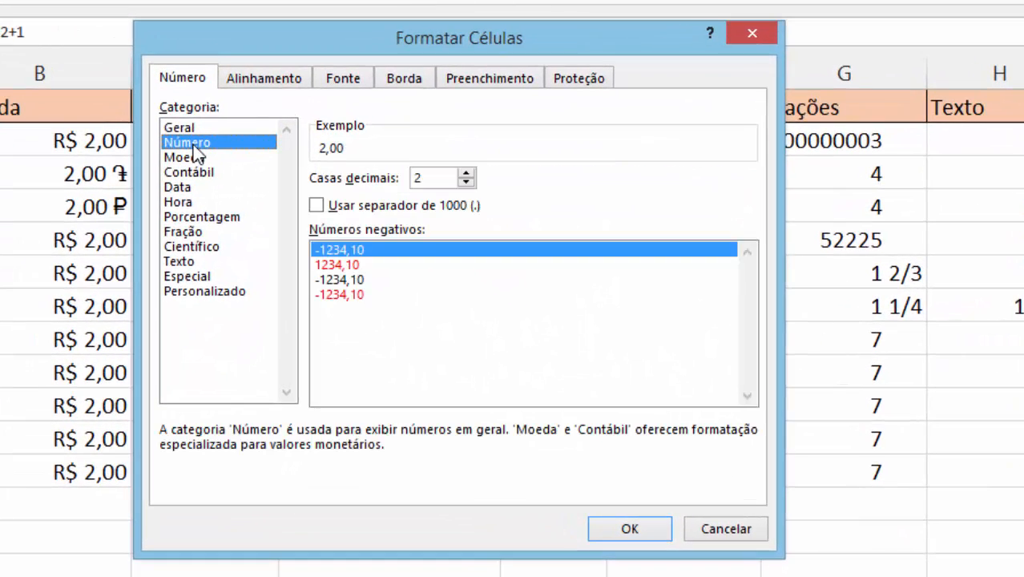
left_click(465, 173)
left_click(466, 173)
left_click(466, 173)
left_click(465, 173)
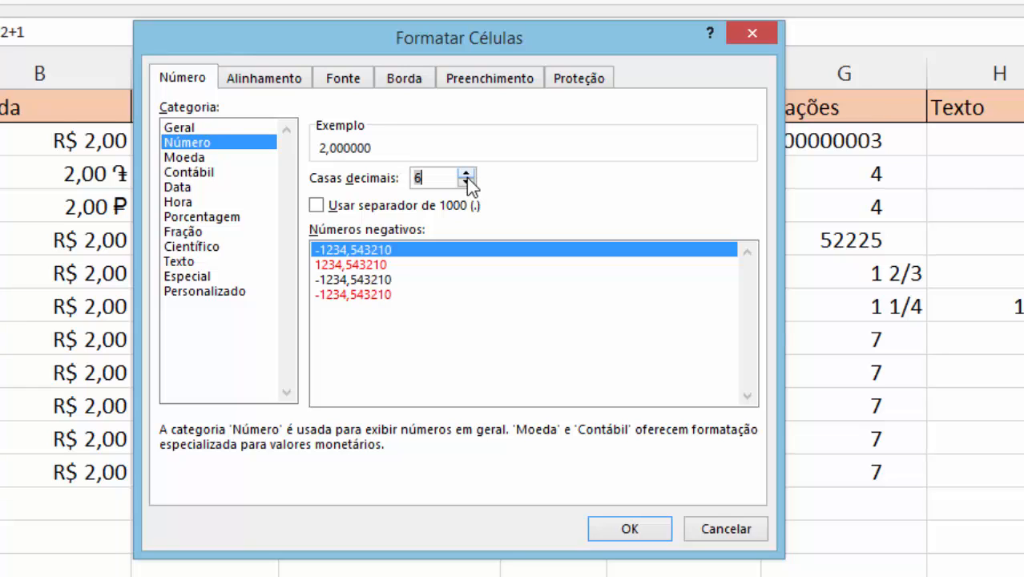
left_click(465, 182)
left_click(465, 182)
left_click(465, 182)
left_click(466, 182)
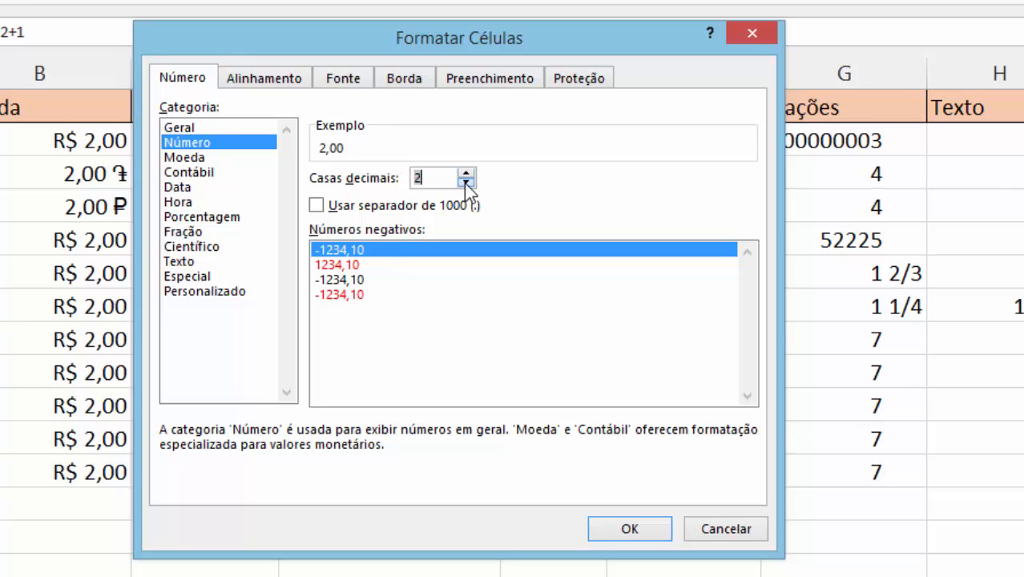
Try the Número format's option for using the 1000 separator, leaving it turned on.
left_click(336, 209)
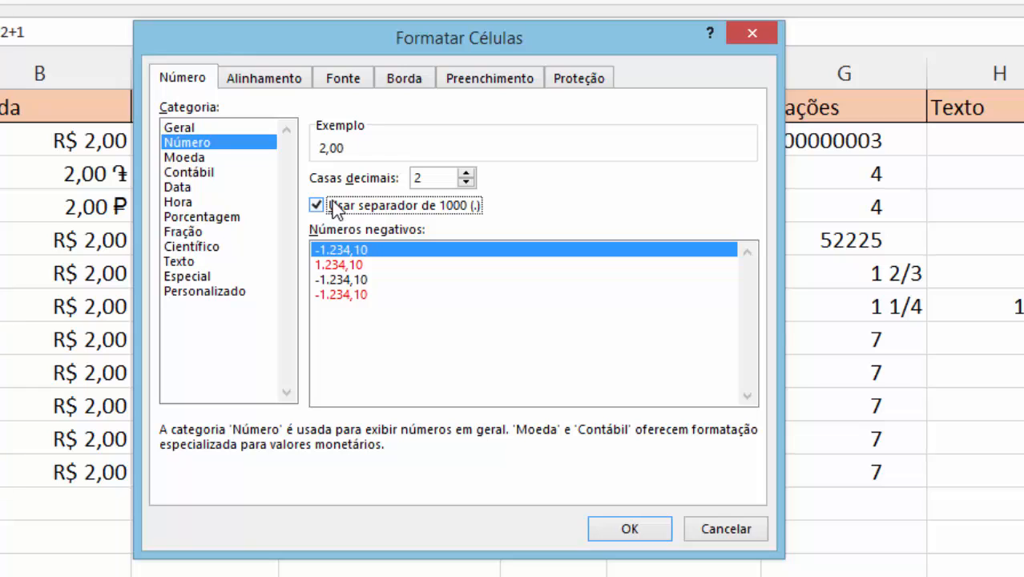
left_click(334, 209)
left_click(335, 210)
Compare the black and red negative-number styles offered for the Número format.
left_click(355, 294)
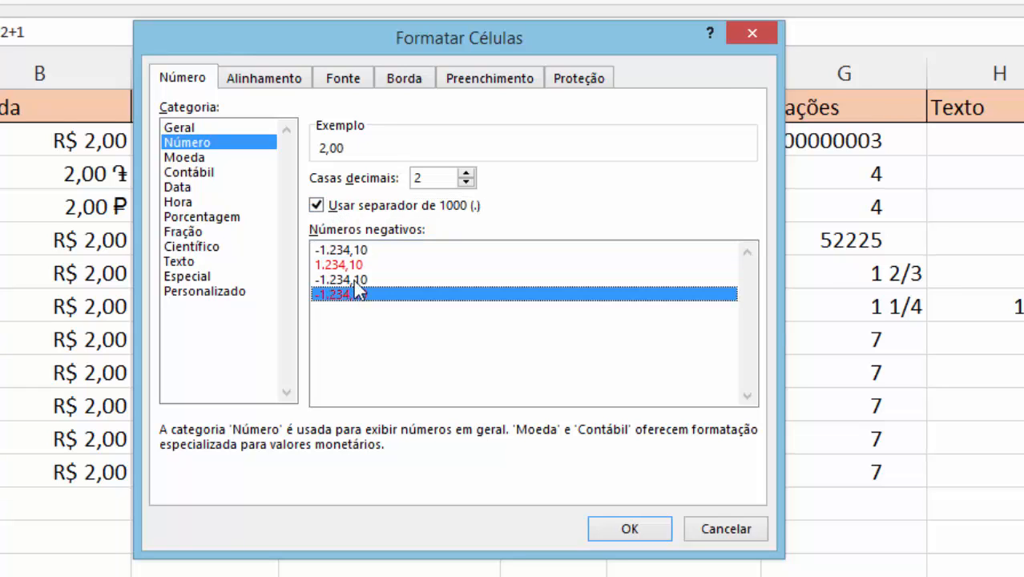
left_click(357, 264)
left_click(358, 249)
left_click(355, 265)
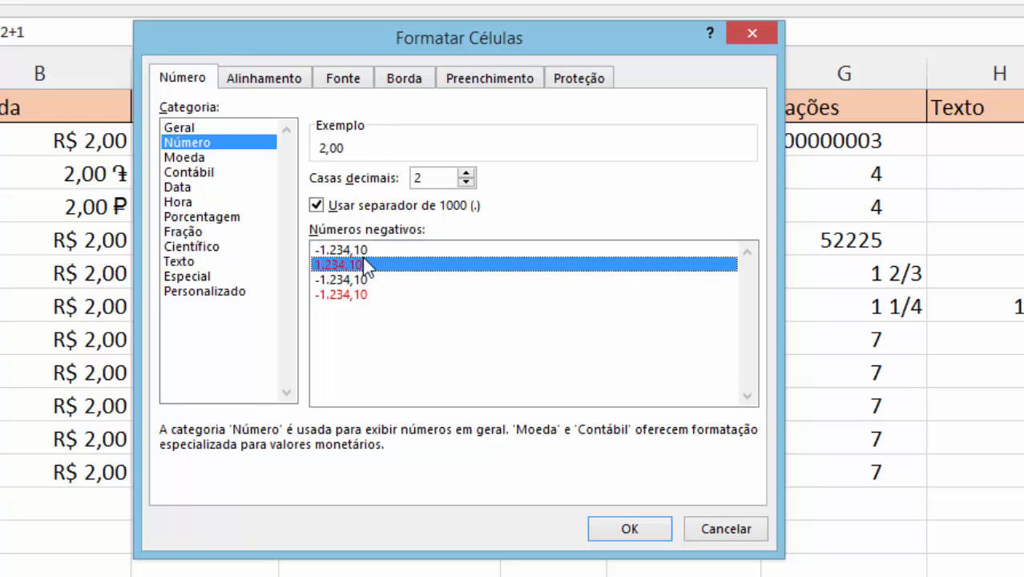
left_click(356, 250)
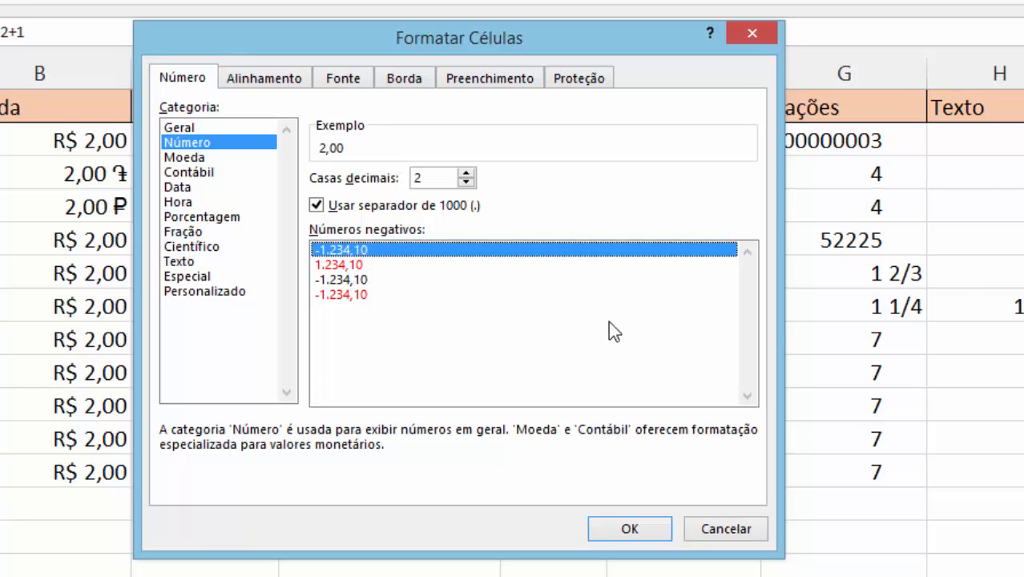
left_click(340, 265)
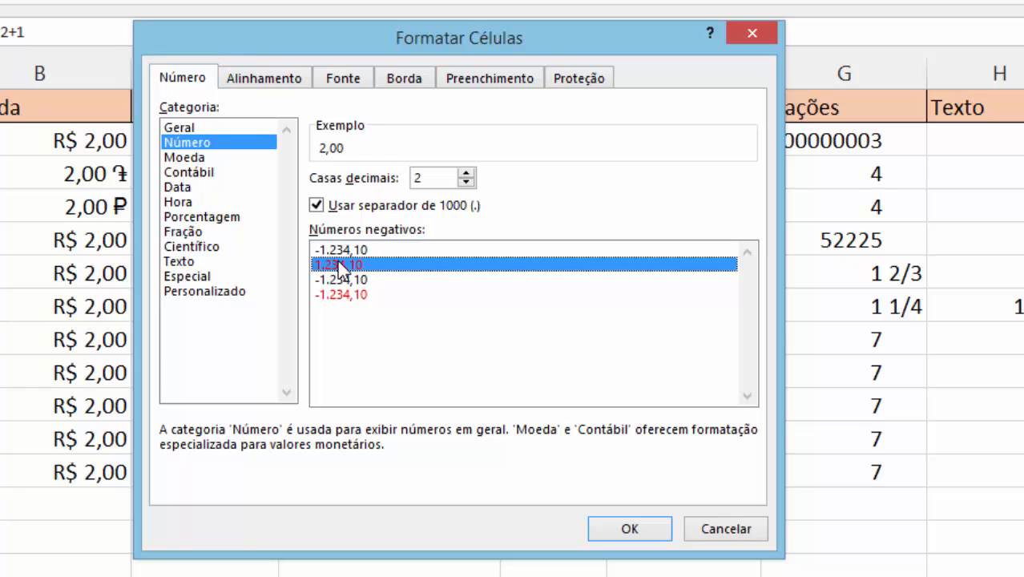
left_click(393, 279)
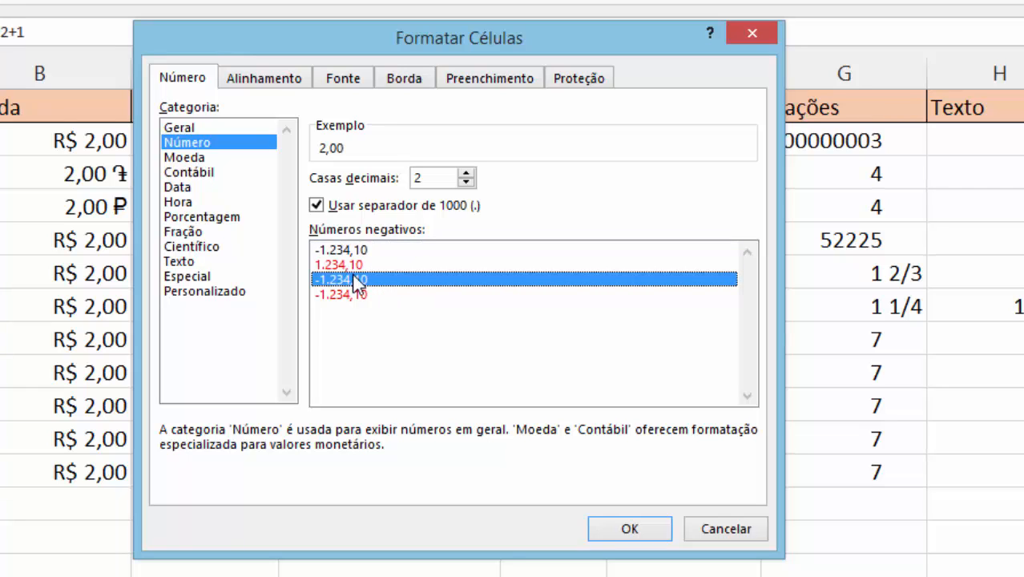
left_click(365, 294)
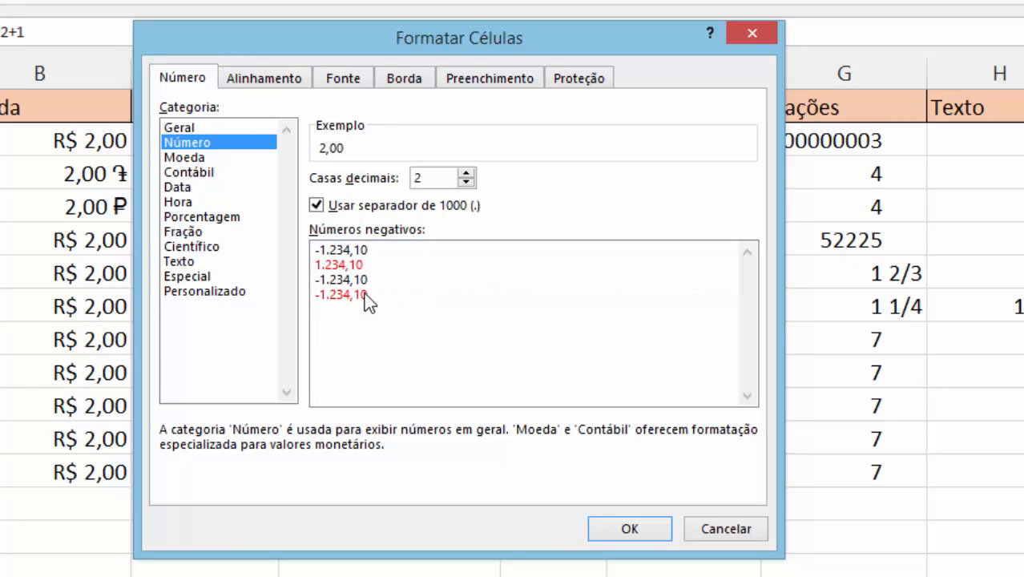
left_click(357, 280)
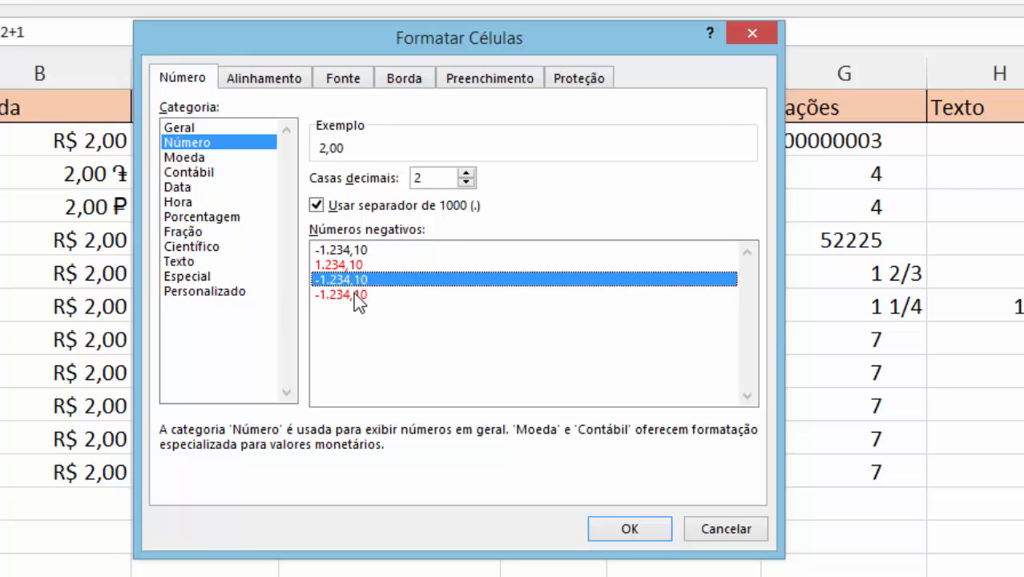
left_click(354, 294)
left_click(351, 281)
left_click(347, 249)
left_click(347, 279)
left_click(345, 294)
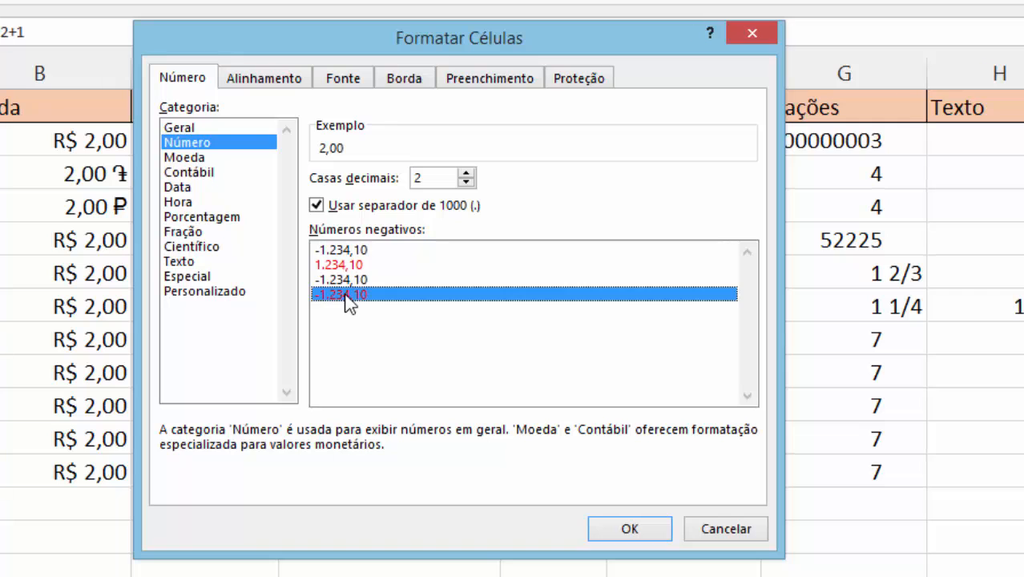
Review the Moeda, Contábil, Data, Hora and Porcentagem format categories, and close Format Cells without applying changes.
left_click(207, 161)
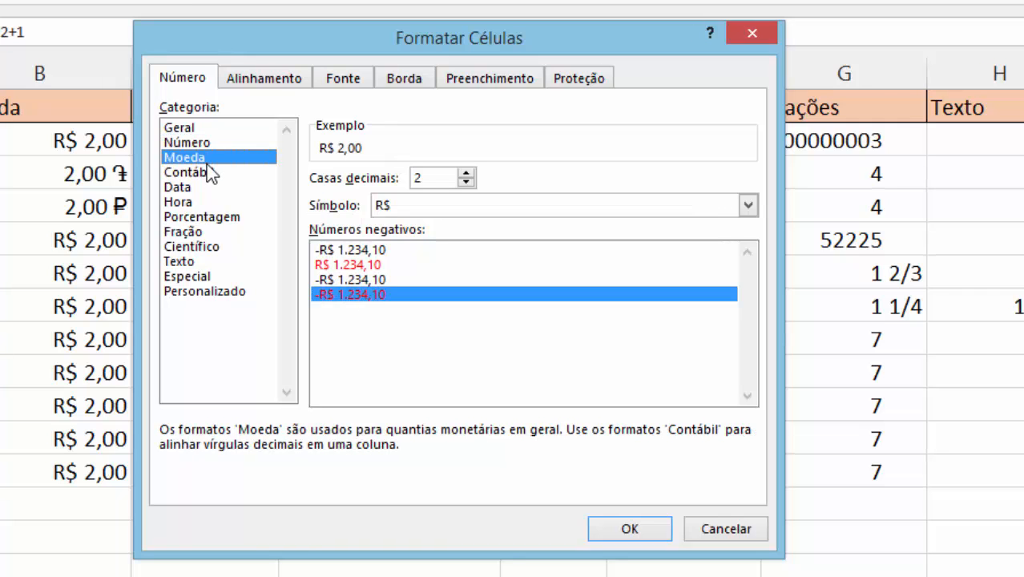
left_click(208, 172)
left_click(209, 188)
left_click(208, 202)
left_click(208, 217)
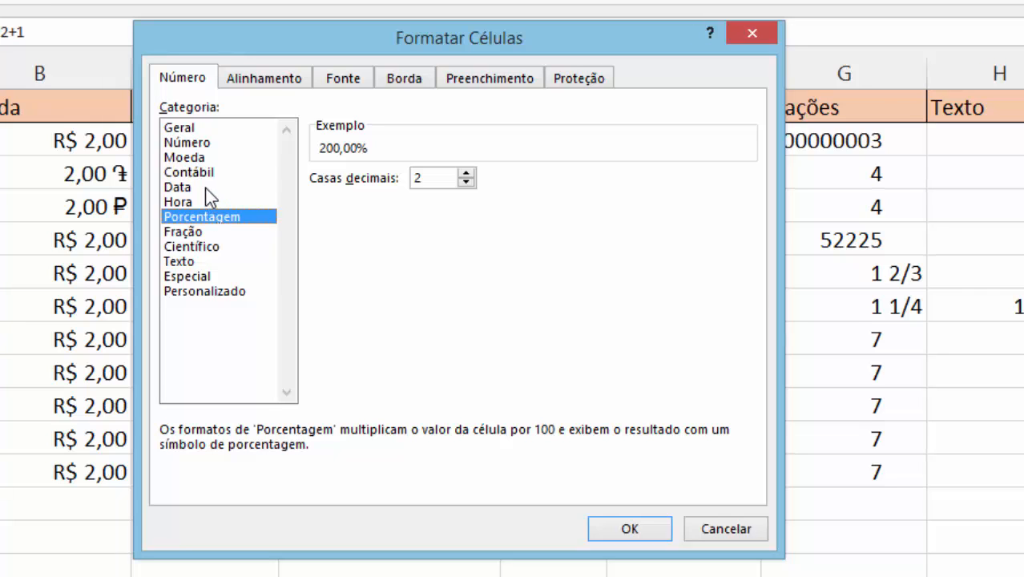
left_click(206, 190)
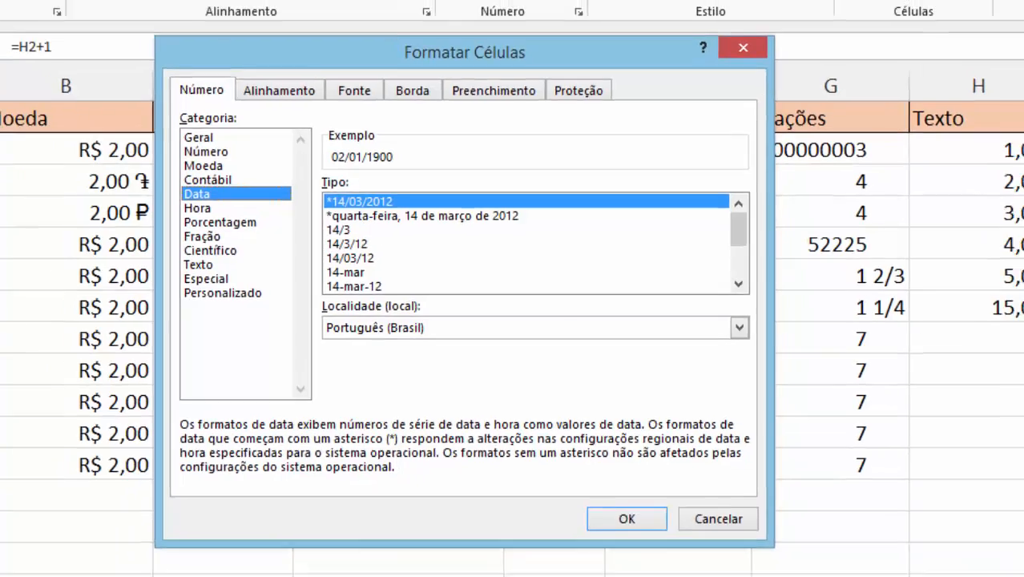
key("Escape")
Delete the contents of cells I2 through I11.
left_click(966, 211)
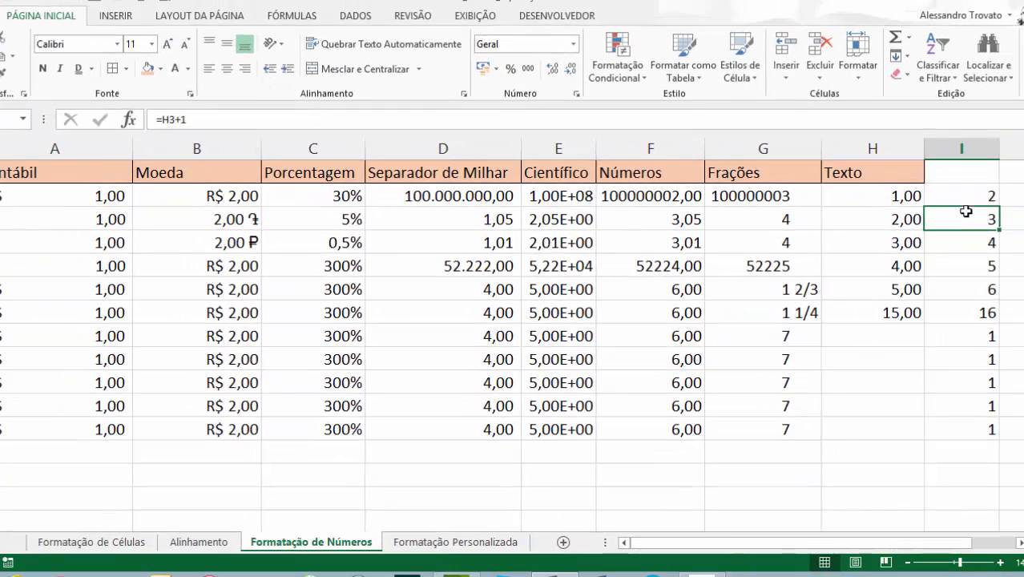
left_click_drag(965, 196, 964, 393)
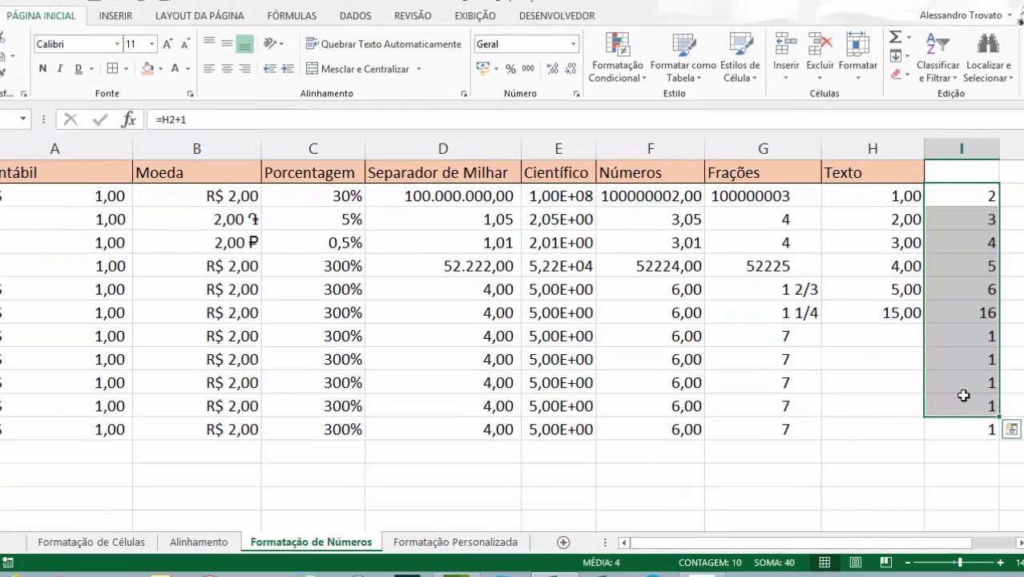
key("Delete")
key("ctrl+z")
key("ctrl+z")
key("ctrl+z")
key("ctrl+z")
key("ctrl+z")
key("ctrl+z")
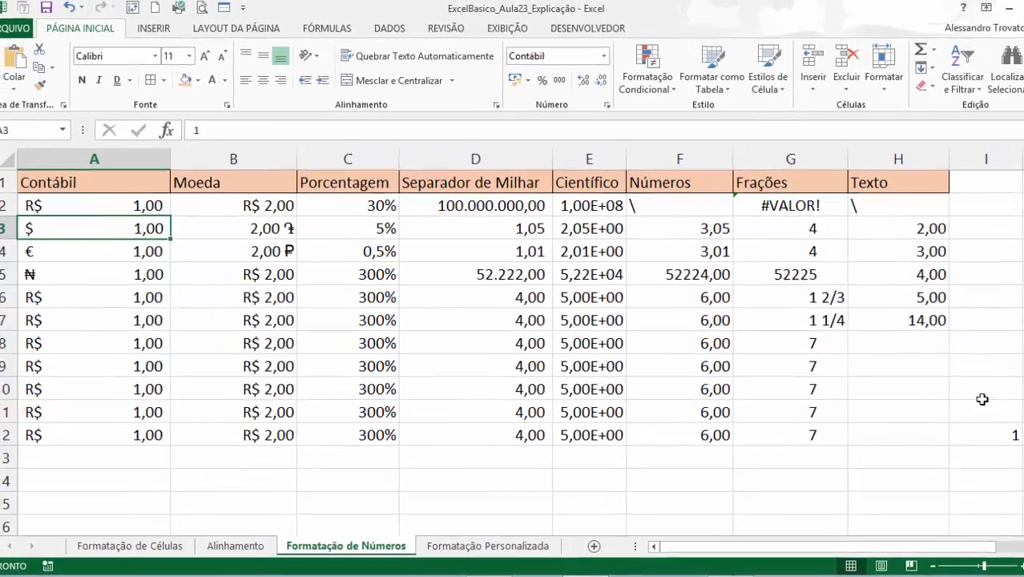
Enter the date 08/07/2015 in cell A14.
scroll(394, 482, "down", 4)
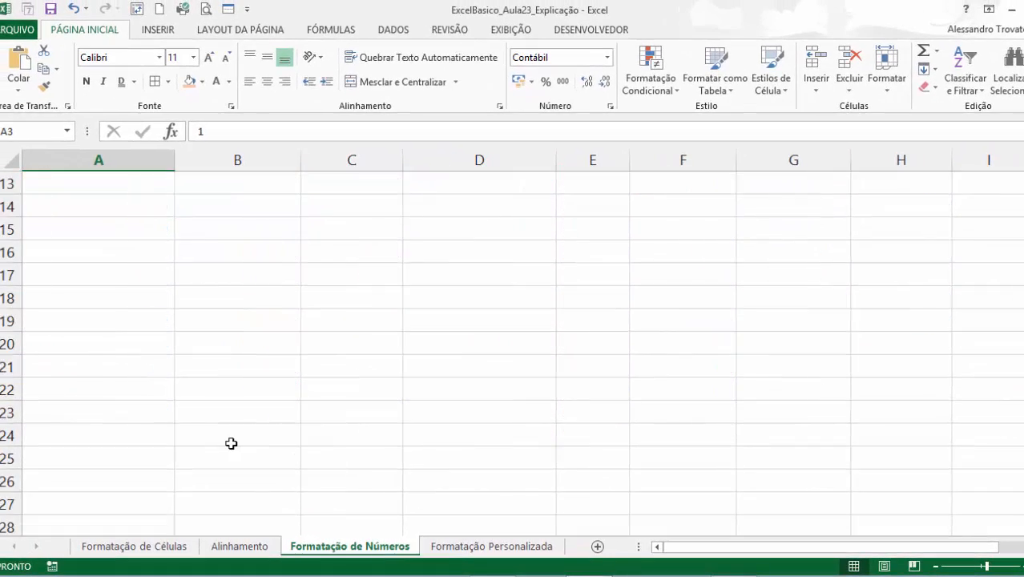
scroll(231, 443, "up", 1)
left_click(128, 281)
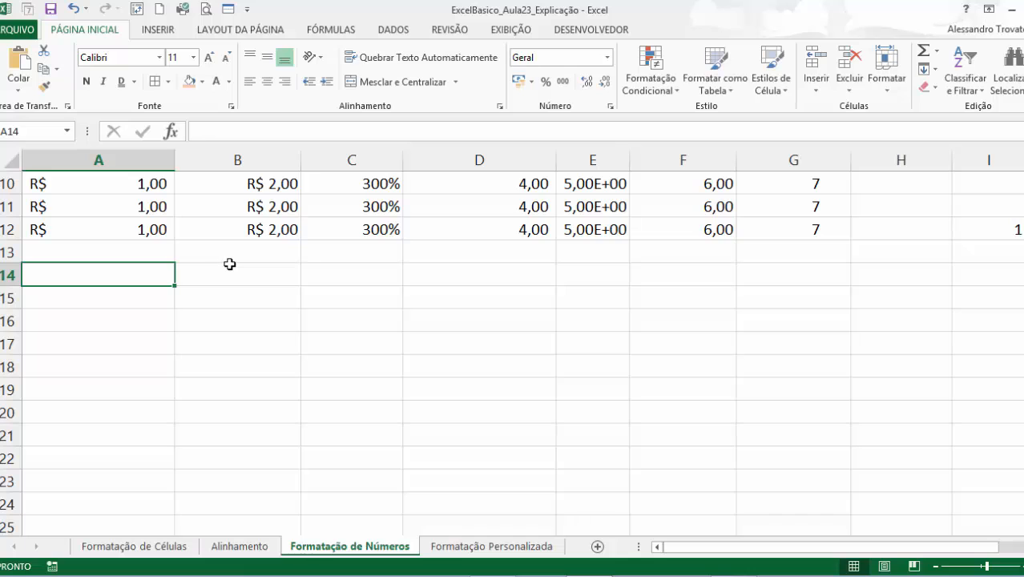
type("08/07/2015")
key("Return")
Format the date in cell A14 with the long date type *quarta-feira, 14 de março de 2012.
left_click(128, 269)
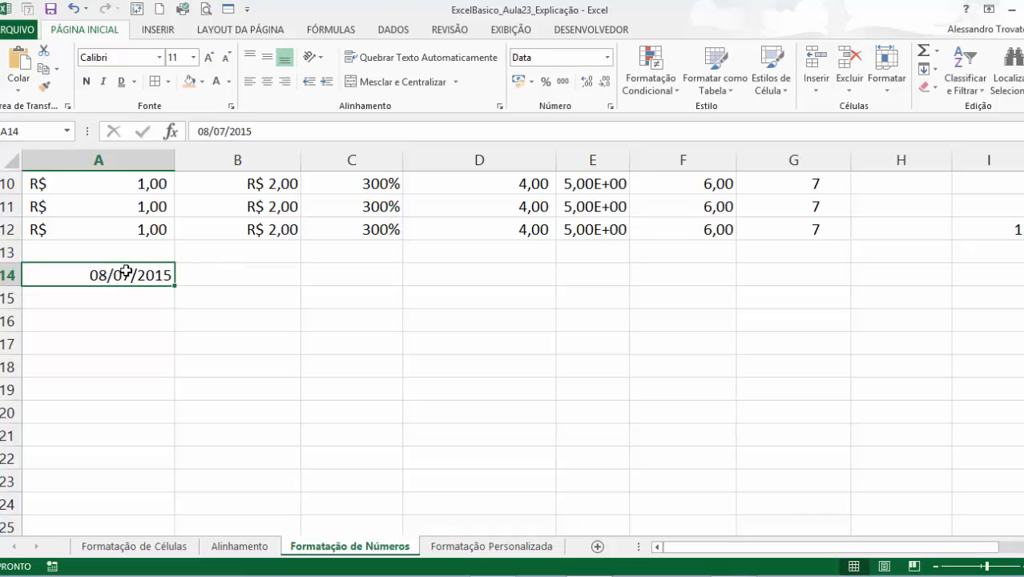
left_click(607, 57)
left_click(569, 428)
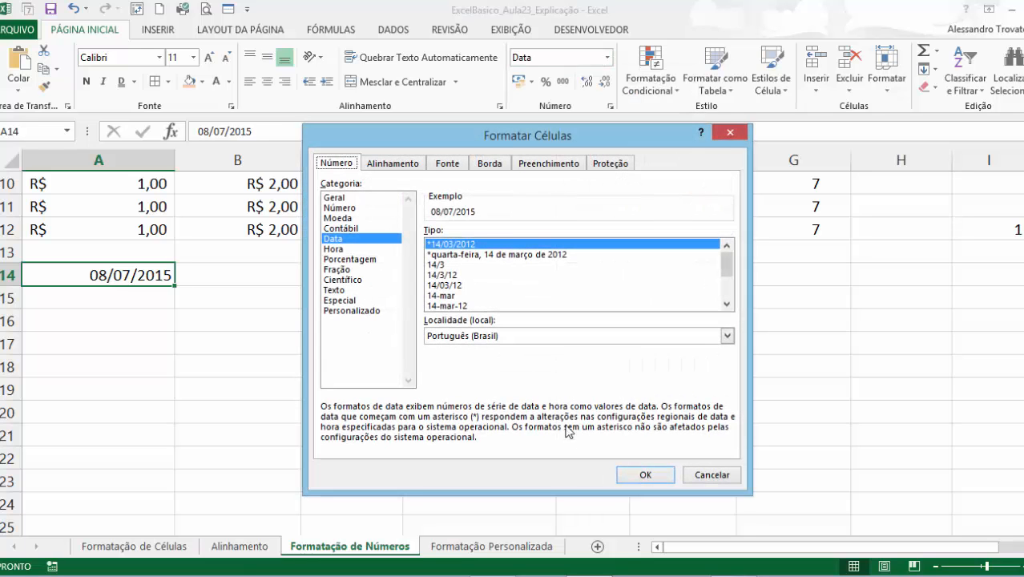
left_click(458, 255)
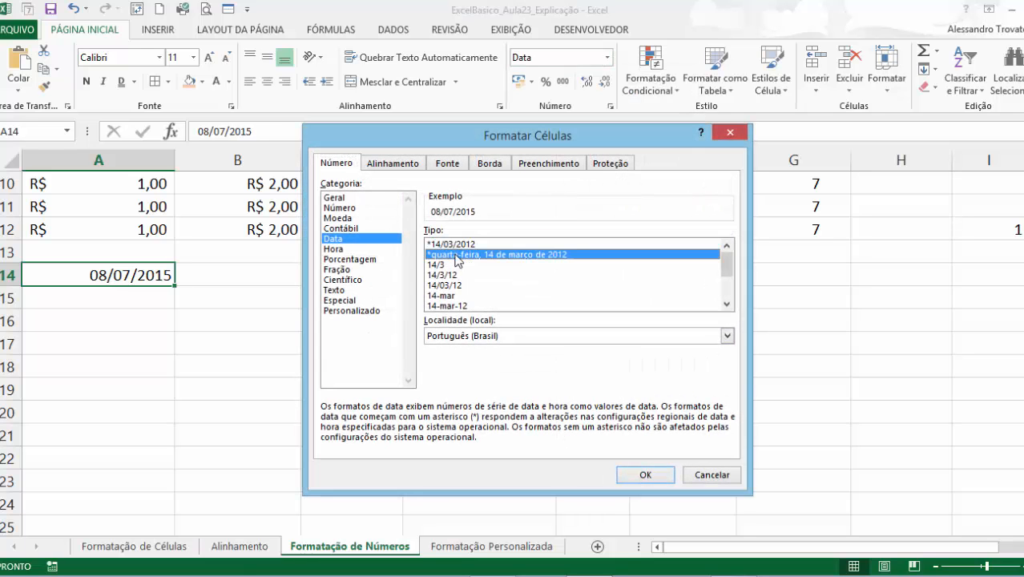
left_click(646, 475)
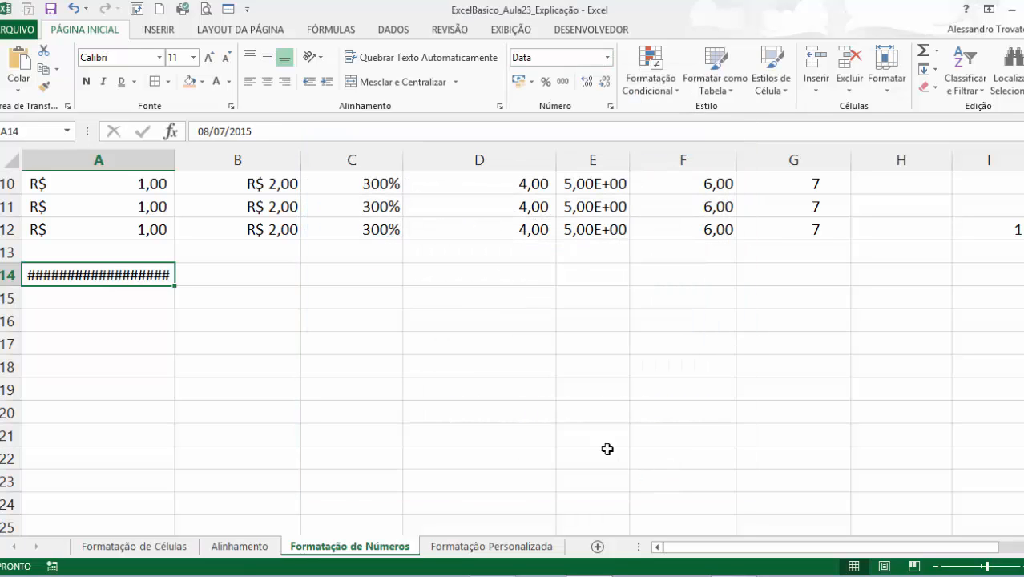
Autofit the width of column A to show the full long date, and select cell A14.
double_click(175, 160)
left_click(204, 320)
left_click(162, 277)
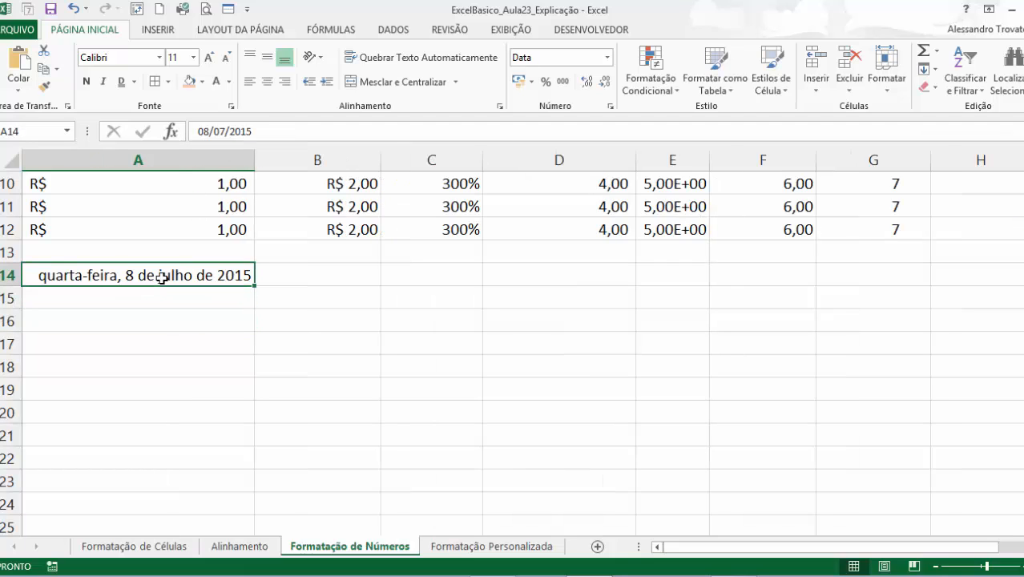
Preview the date types 14/3, 14/3/12, 14março, 2012 and 14/3/12 1:30 PM for cell A14 in the cell formatting options.
left_click_drag(262, 131, 183, 131)
left_click(163, 274)
left_click(607, 57)
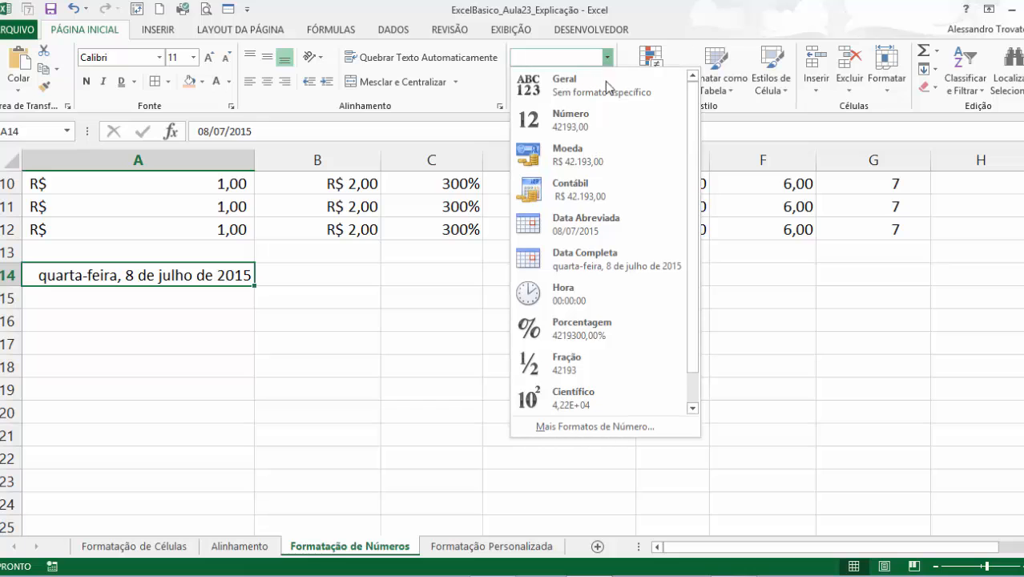
left_click(613, 426)
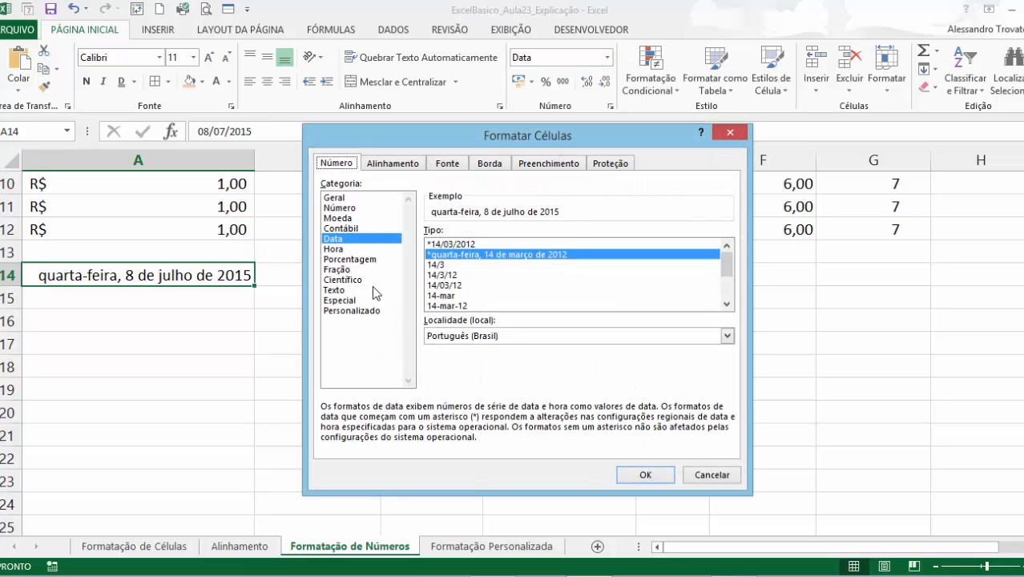
left_click(454, 264)
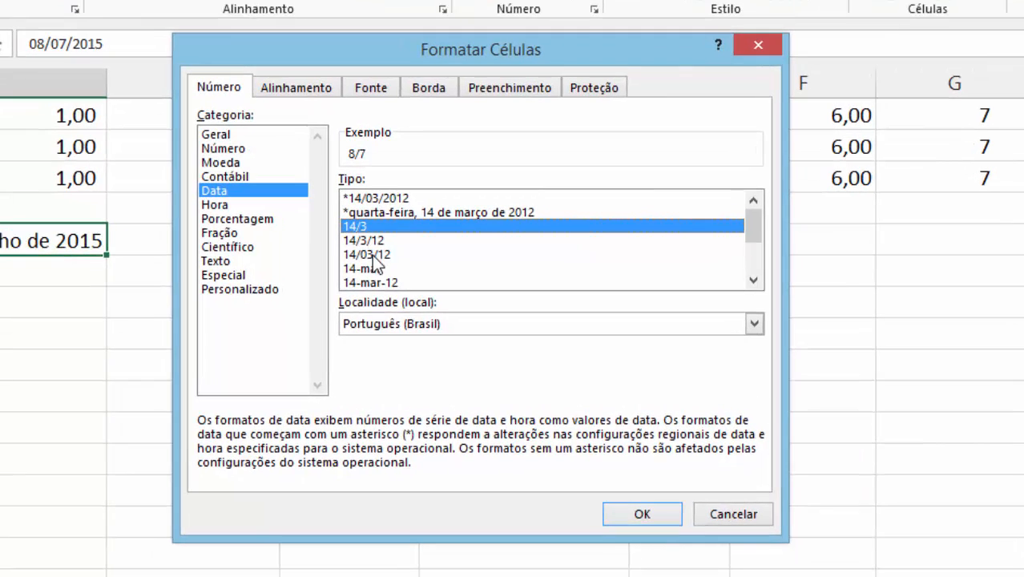
left_click(368, 242)
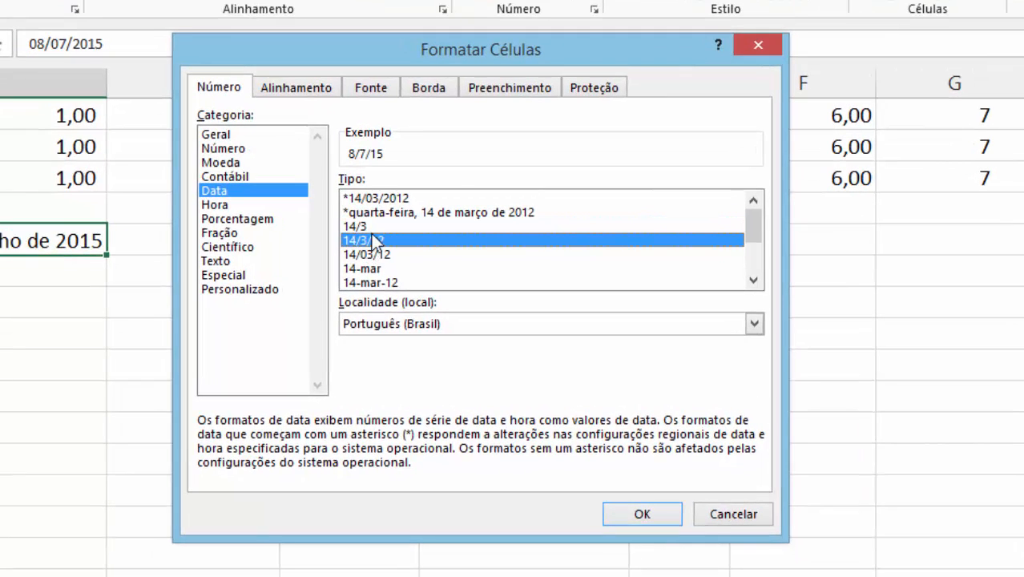
scroll(397, 272, "down", 1)
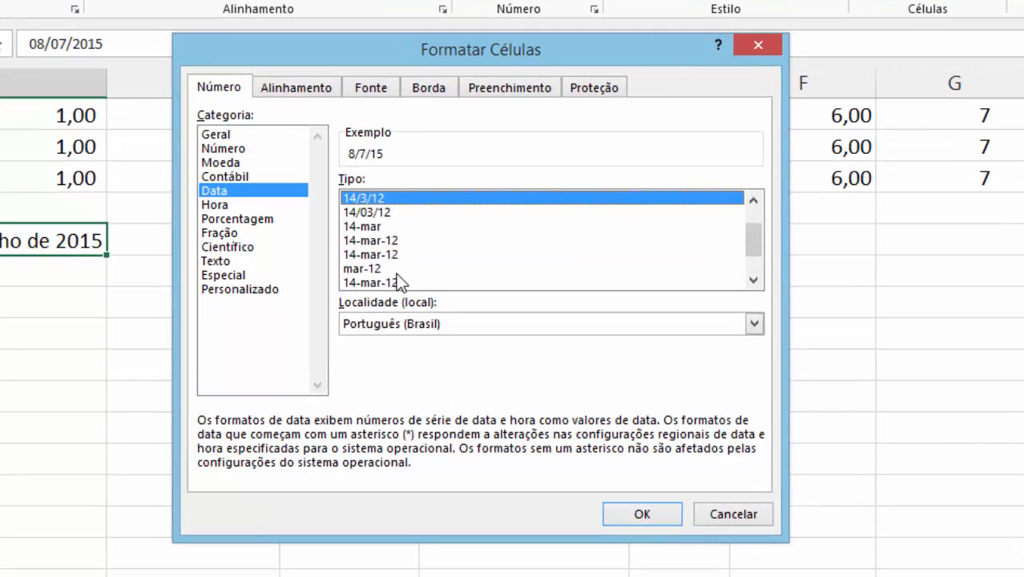
scroll(396, 273, "down", 1)
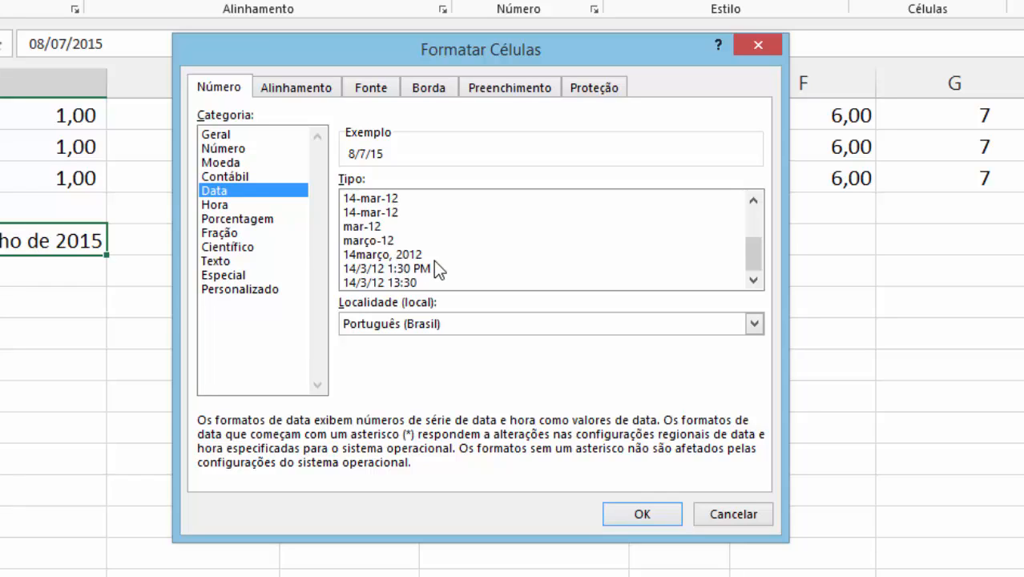
left_click(410, 255)
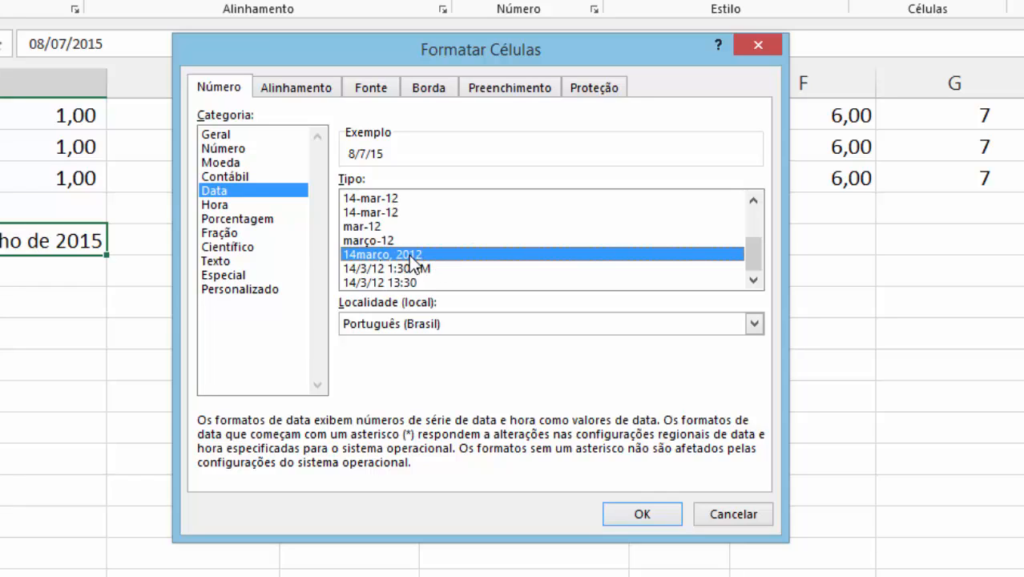
left_click(410, 269)
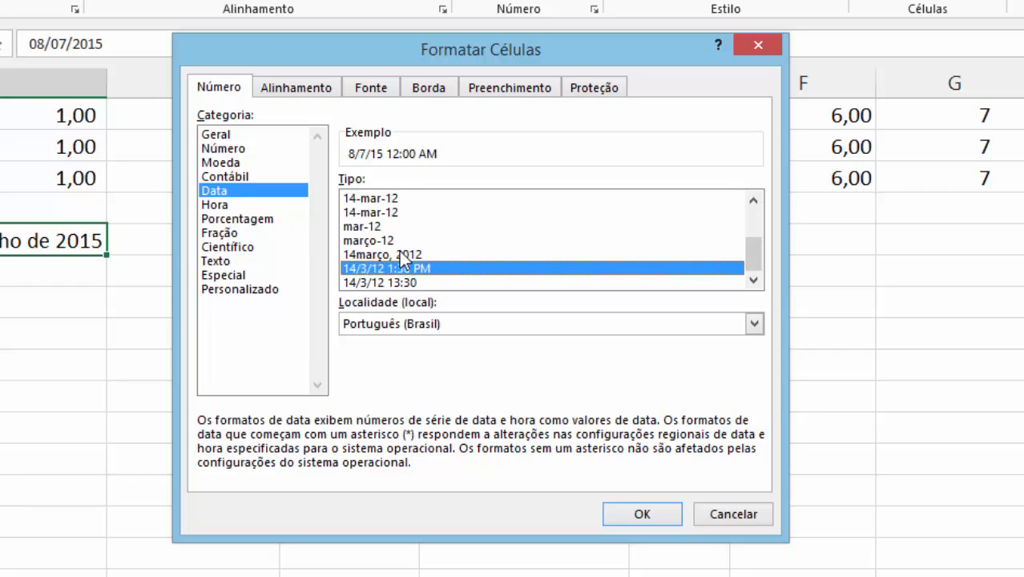
Compare the date types offered for the locales Oromo, Persa and Polonês, and set the locale back to Português (Brasil).
left_click(478, 322)
key("Escape")
left_click(449, 358)
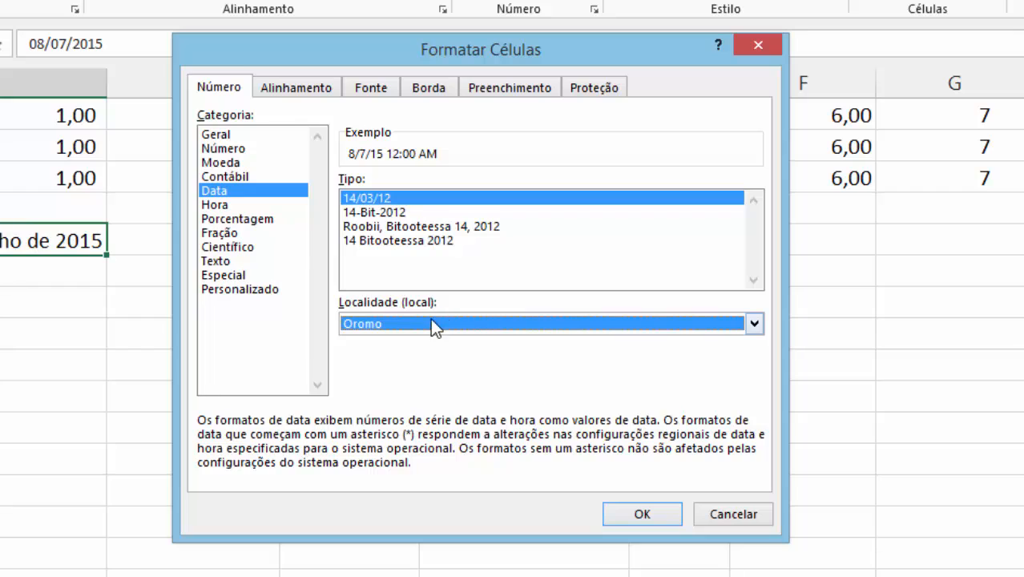
left_click(430, 318)
left_click(415, 384)
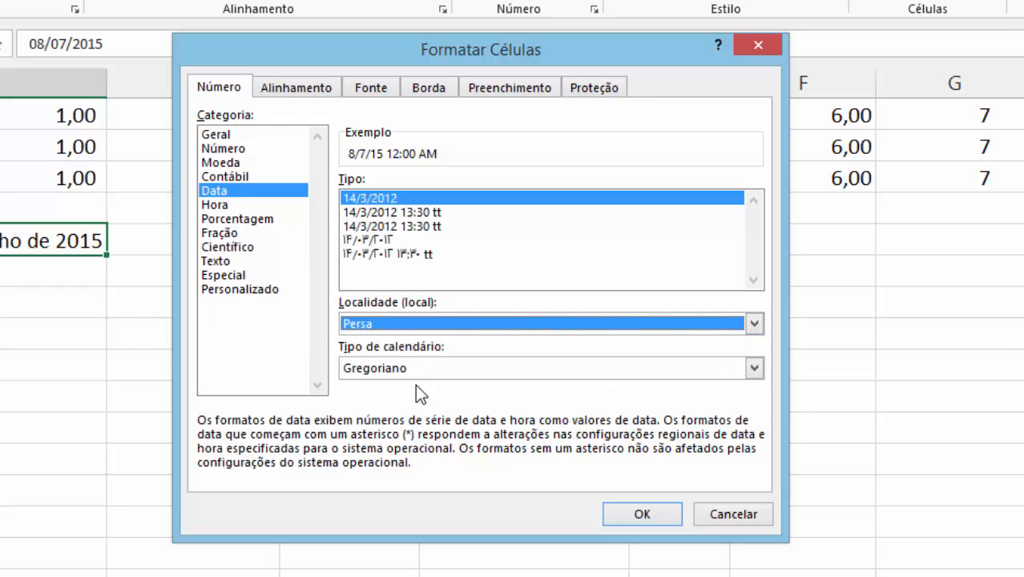
left_click(418, 333)
left_click(404, 400)
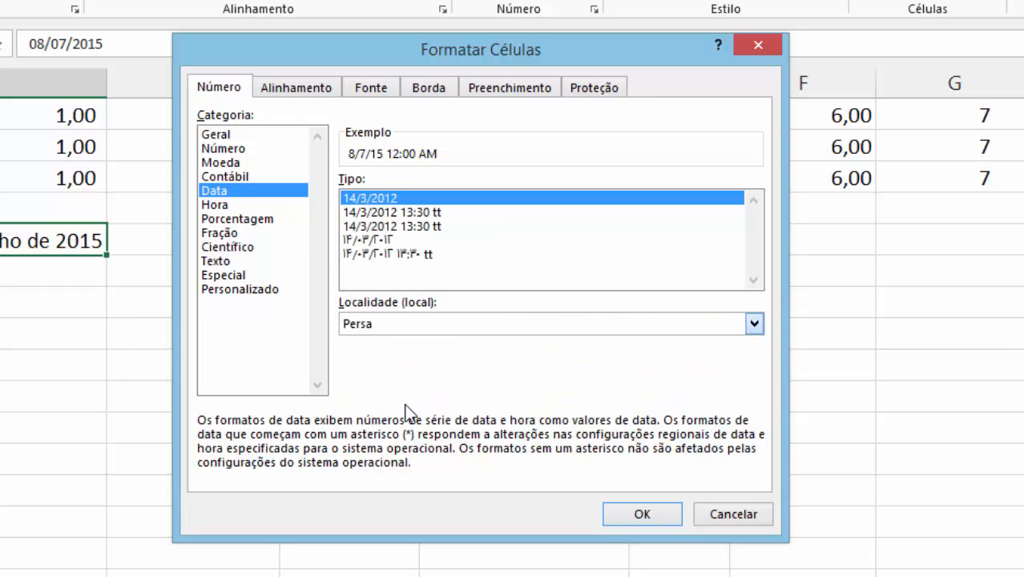
left_click(405, 320)
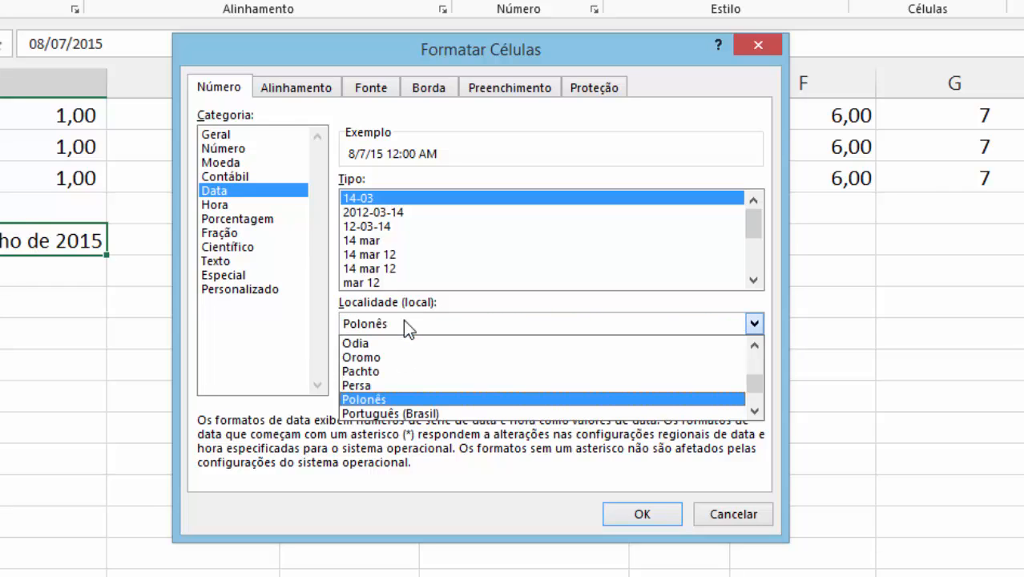
left_click(397, 412)
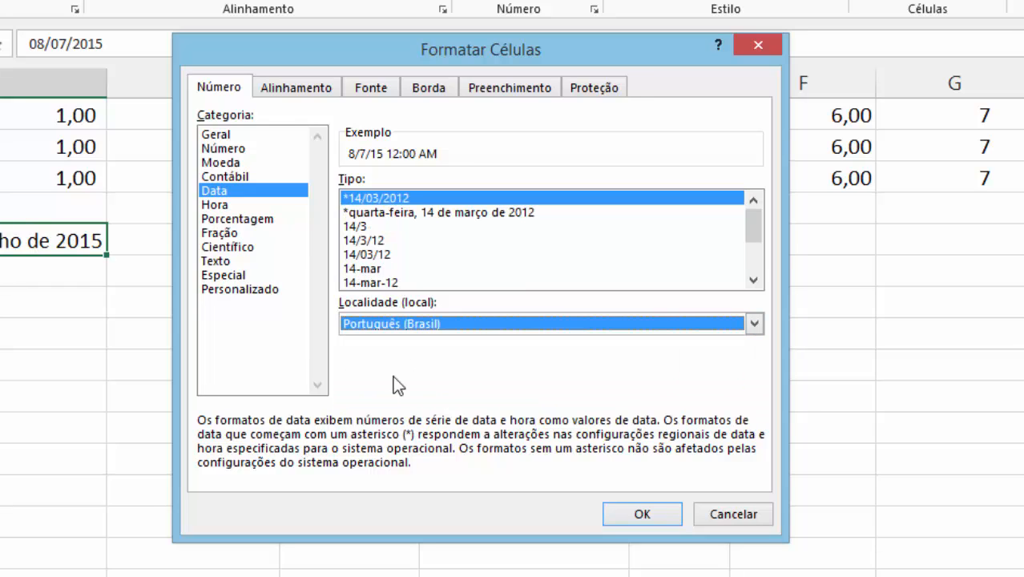
Preview the Hora category's time types 37:30:55, 1:30:55 PM, 1:30 PM and 13:30:55 on the sample date.
left_click(239, 205)
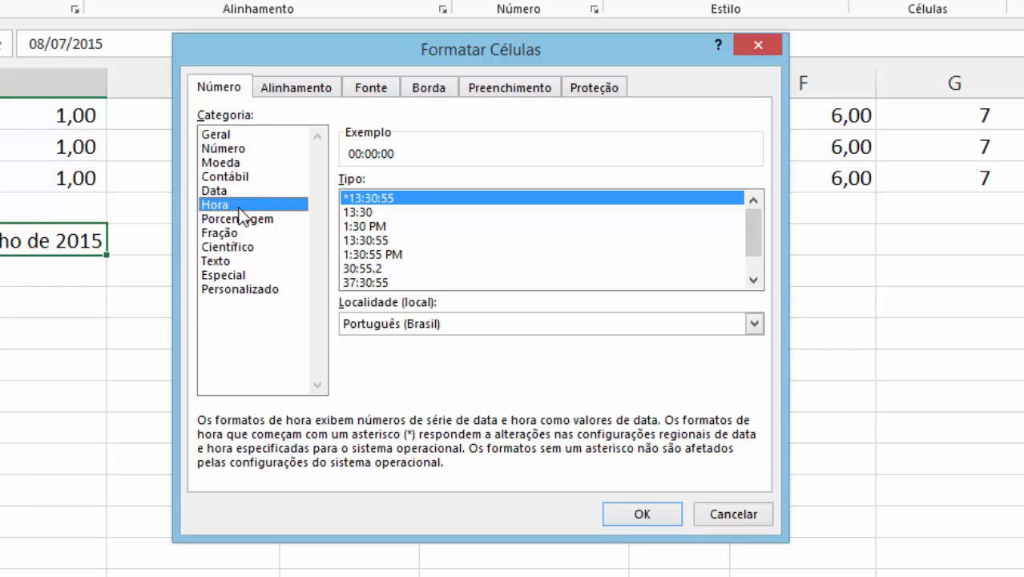
left_click(385, 283)
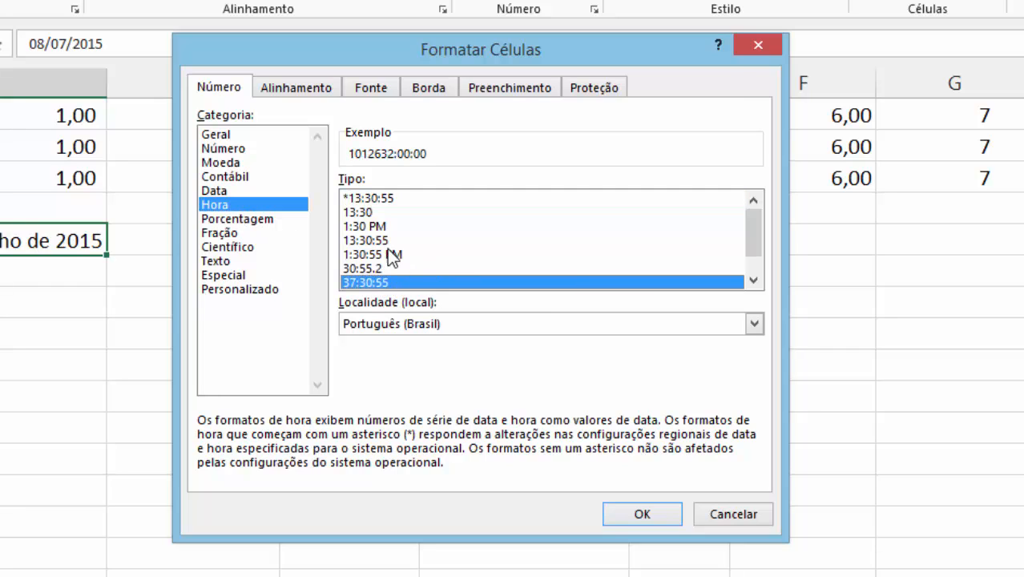
left_click(388, 253)
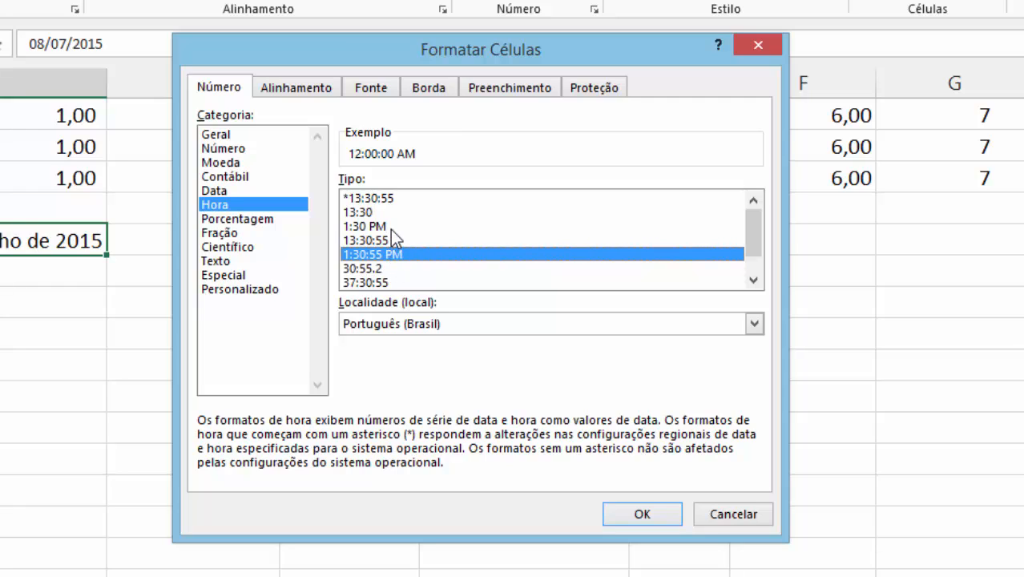
left_click(390, 227)
left_click(390, 252)
left_click(394, 237)
scroll(403, 247, "down", 1)
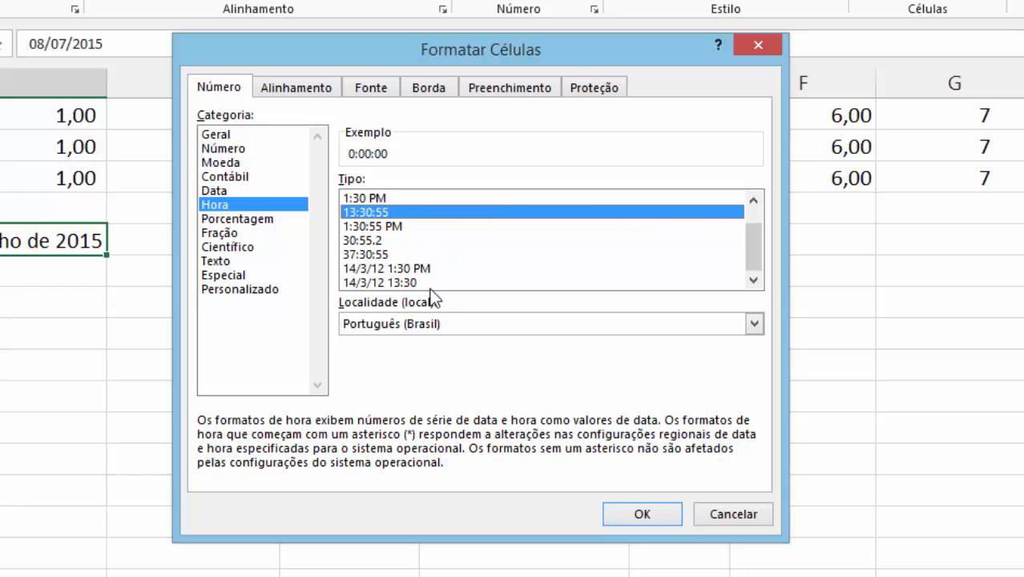
Compare the time types offered for the locales Oromo and Persa, and restore the Português (Brasil) locale.
left_click(398, 316)
left_click(406, 358)
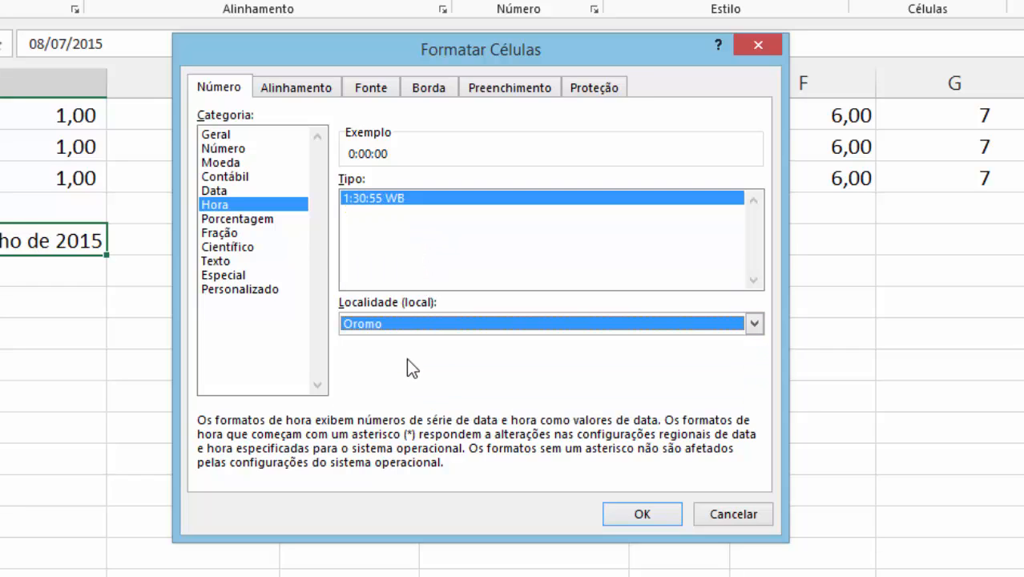
left_click(449, 317)
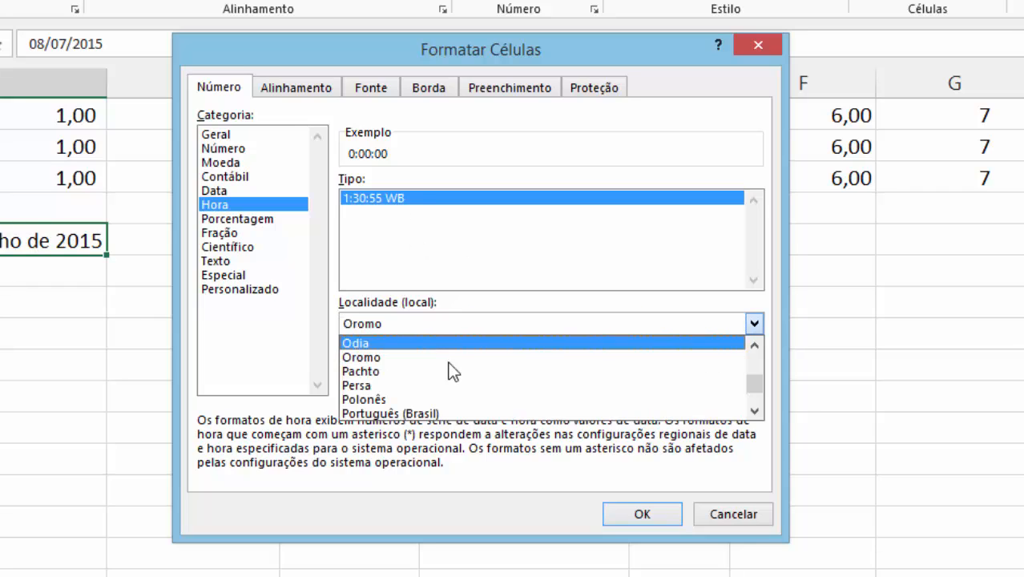
left_click(449, 392)
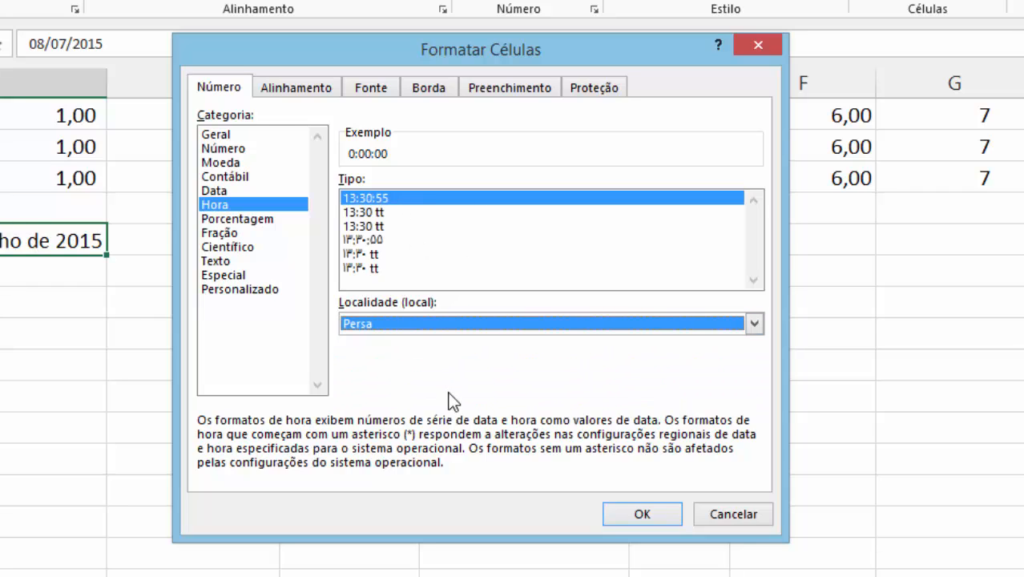
left_click(383, 323)
left_click(385, 413)
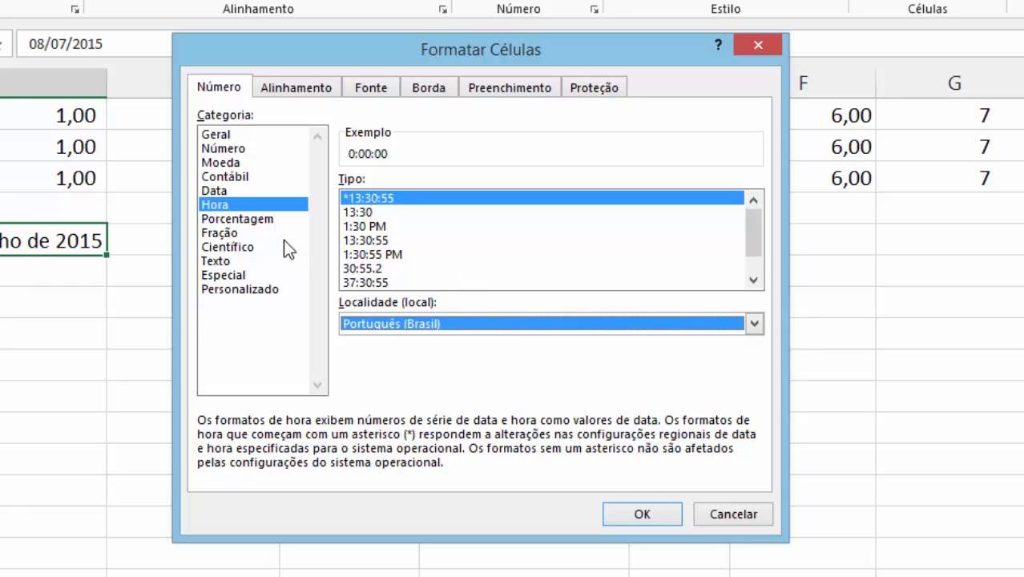
Review the Personalizado, Especial, Texto and Fração format categories, cancel without applying any format, and return to cell A1.
left_click(231, 289)
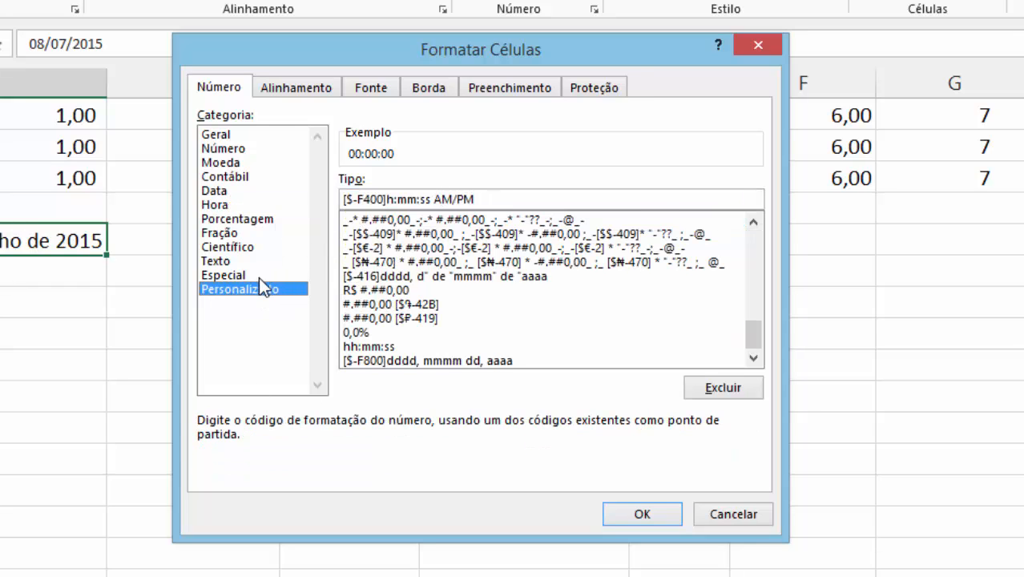
left_click(240, 275)
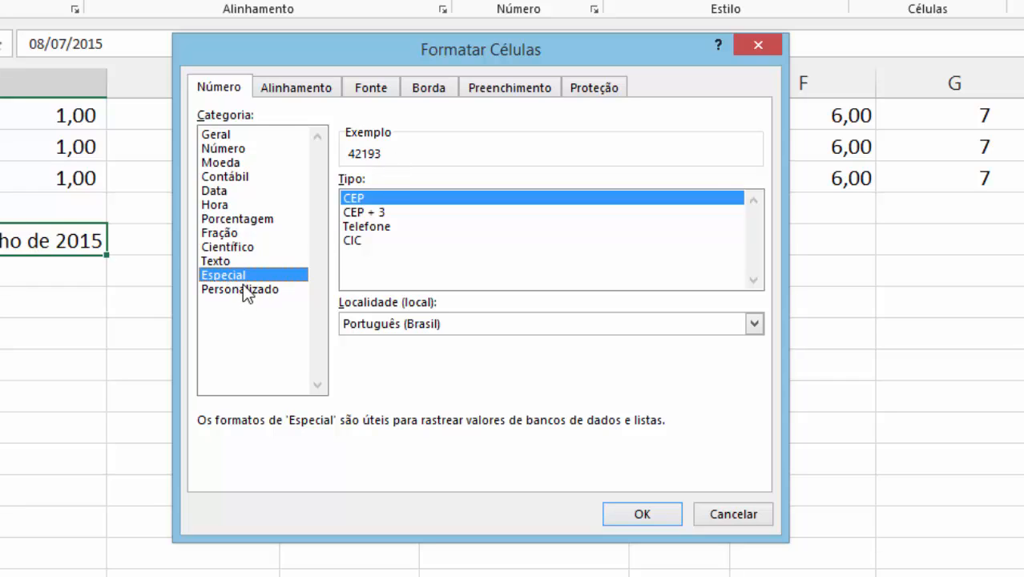
left_click(225, 260)
left_click(229, 234)
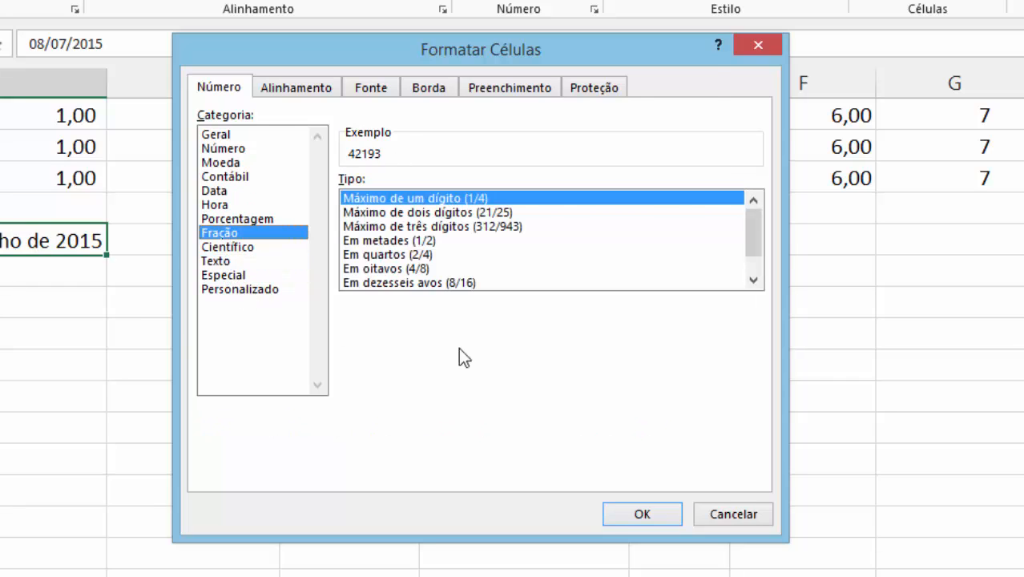
left_click(721, 513)
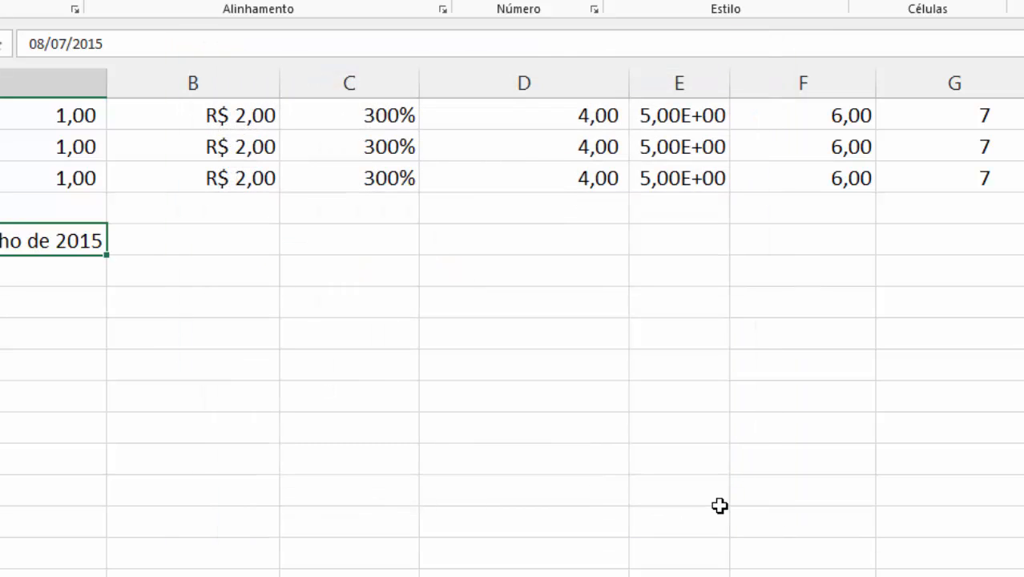
key("ctrl+Home")
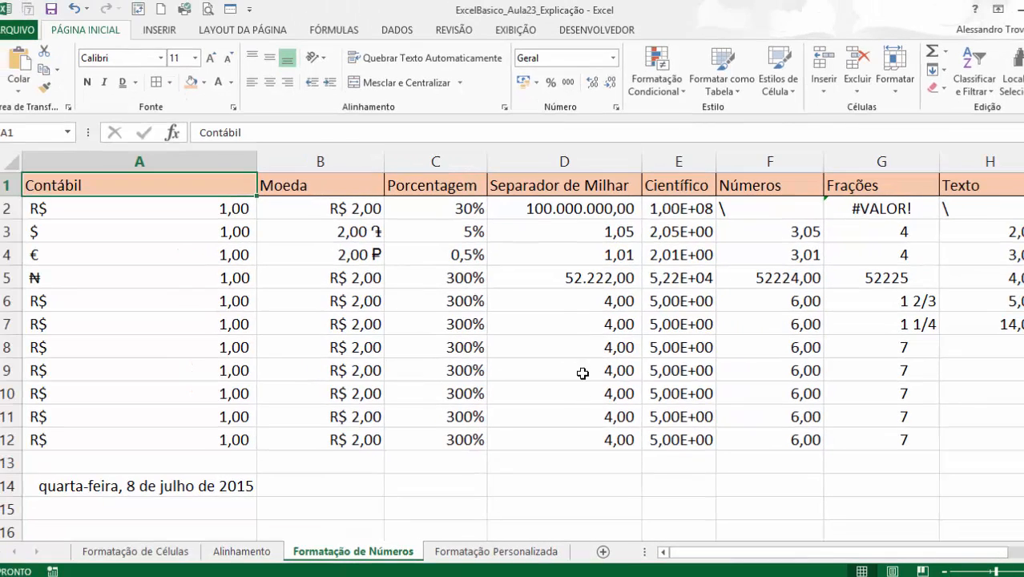